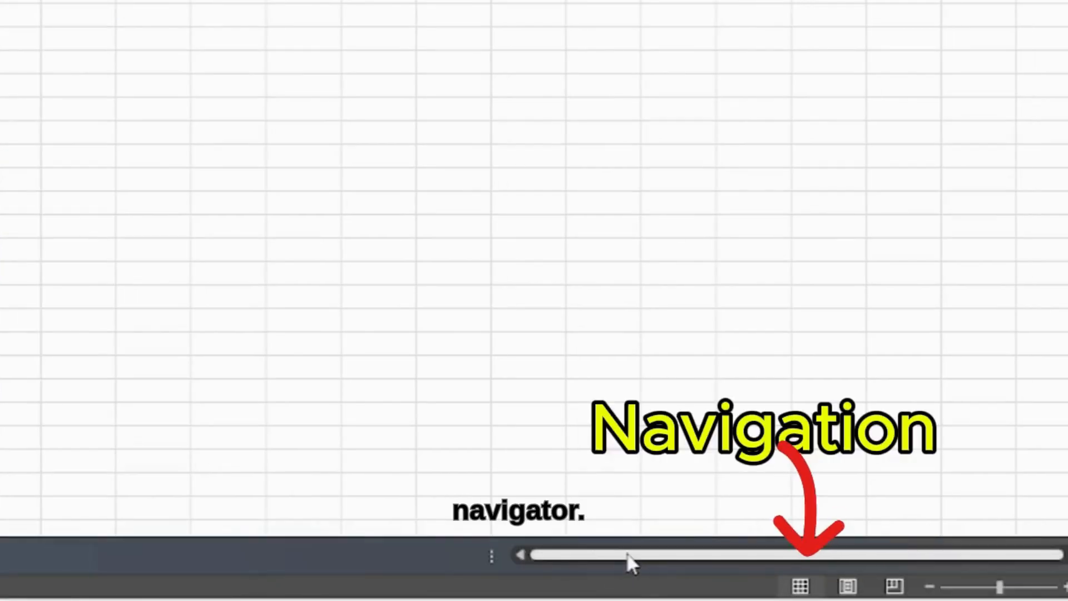
left_click_drag(627, 554, 518, 551)
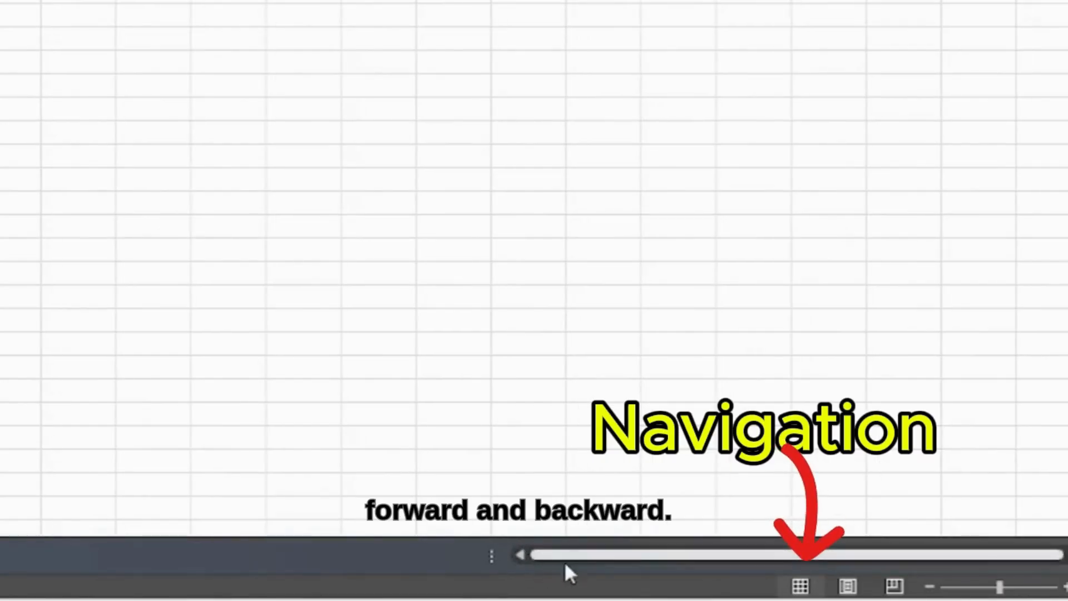
left_click_drag(587, 554, 468, 573)
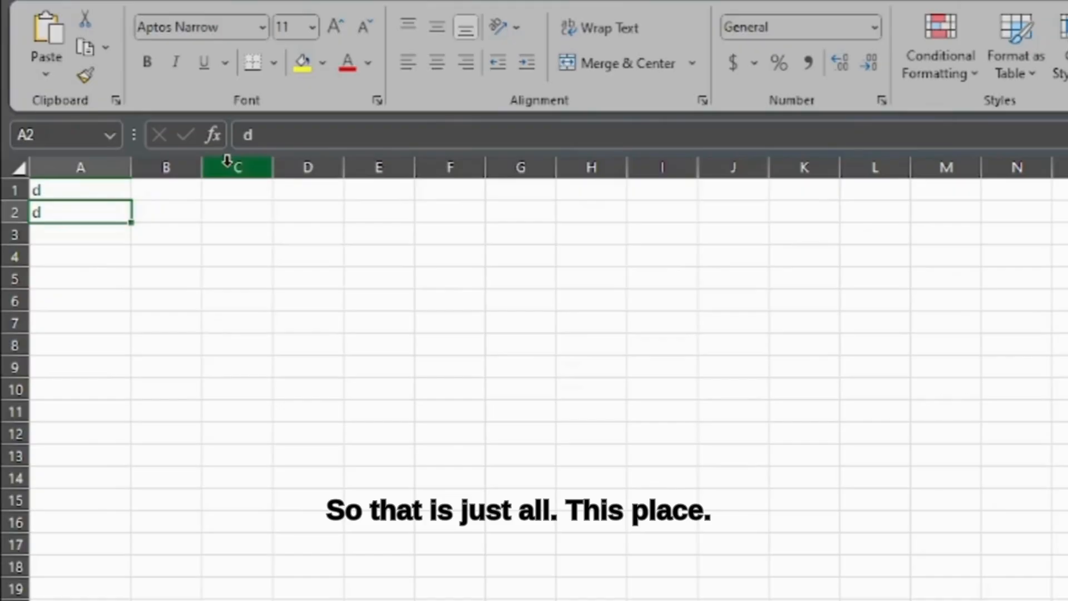
Step: Select the whole of column C, followed by the whole of row 4
left_click(228, 165)
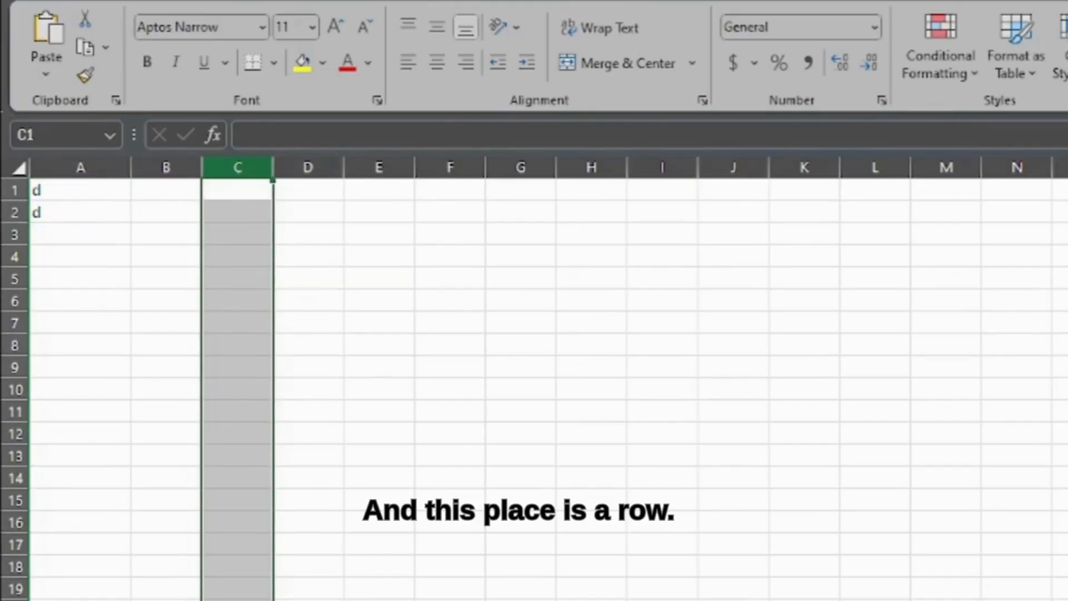
left_click(12, 258)
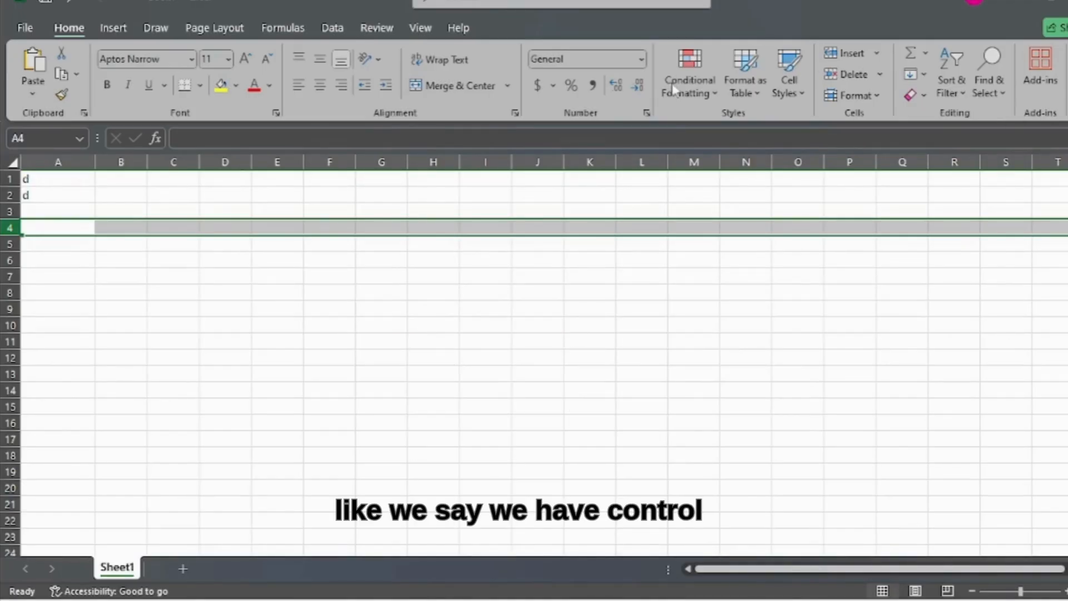
Step: Copy the content of cell A1 and paste it into cell B1
left_click(39, 184)
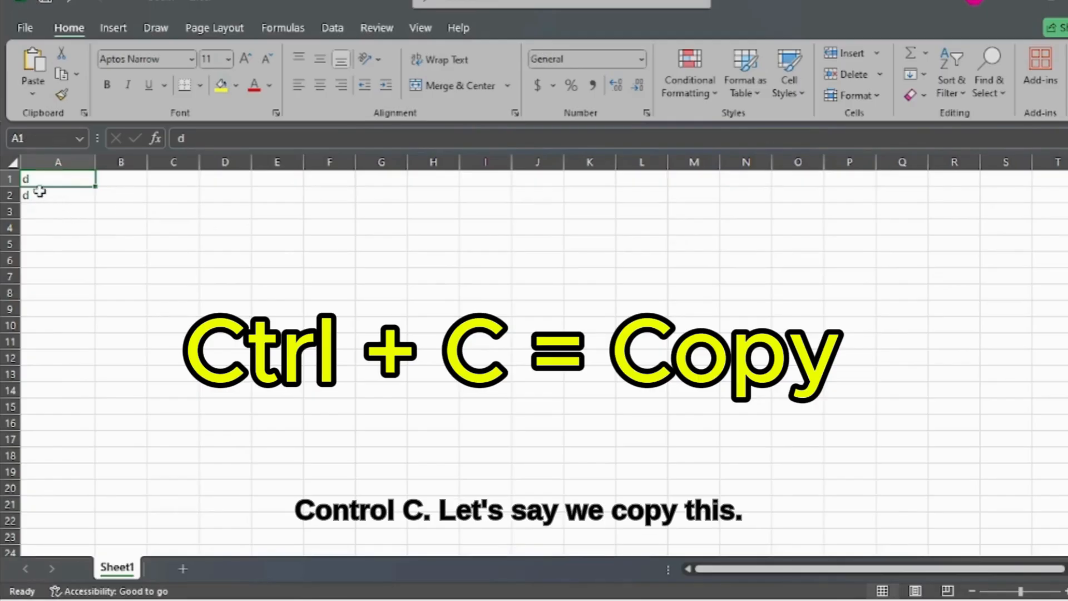
key("ctrl+c")
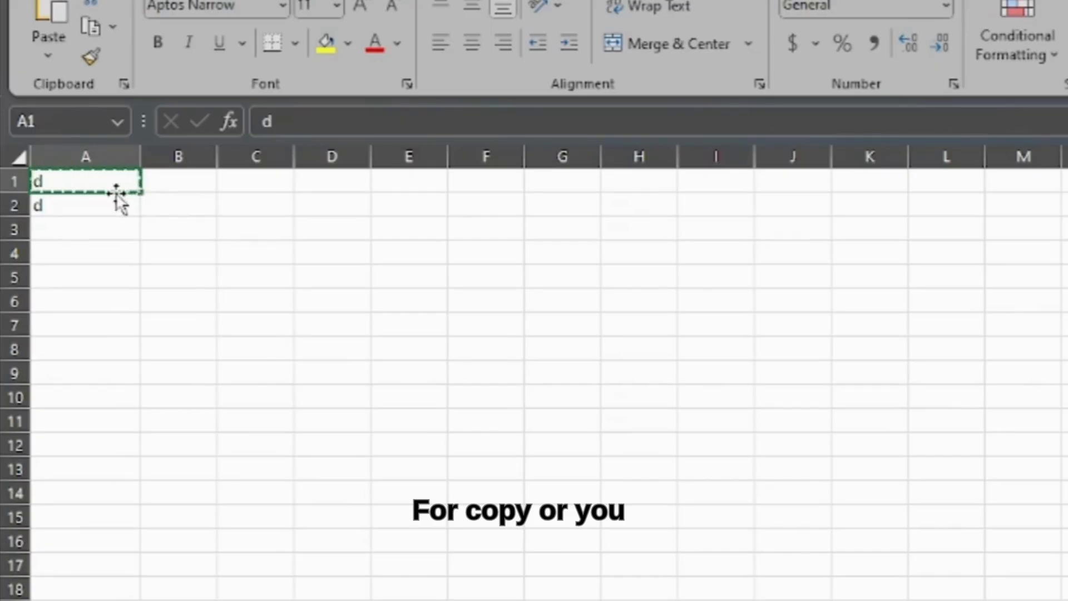
right_click(113, 187)
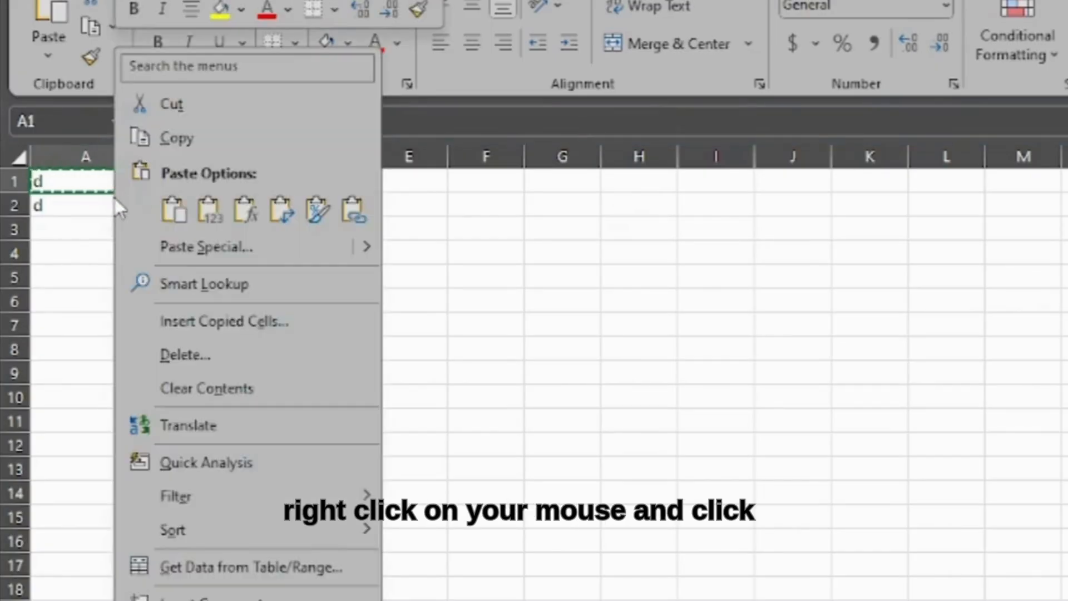
left_click(176, 138)
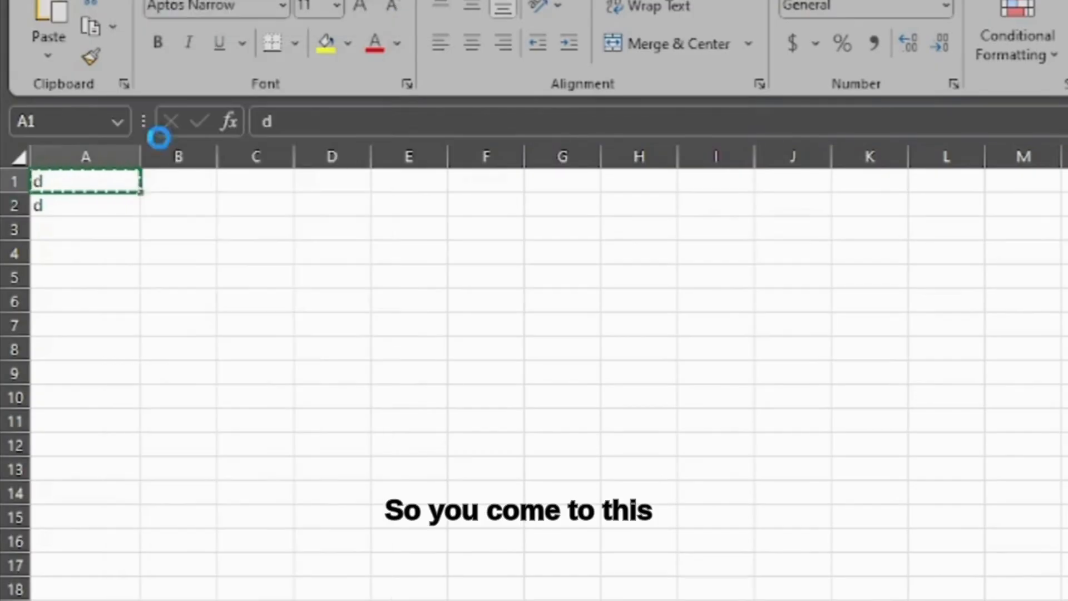
left_click(179, 191)
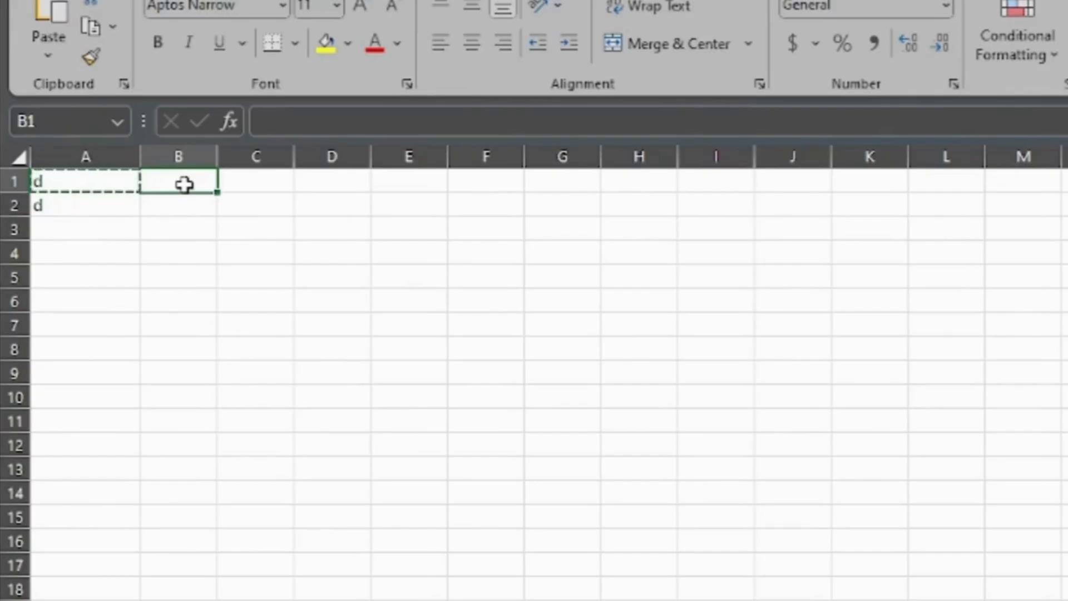
key("ctrl+v")
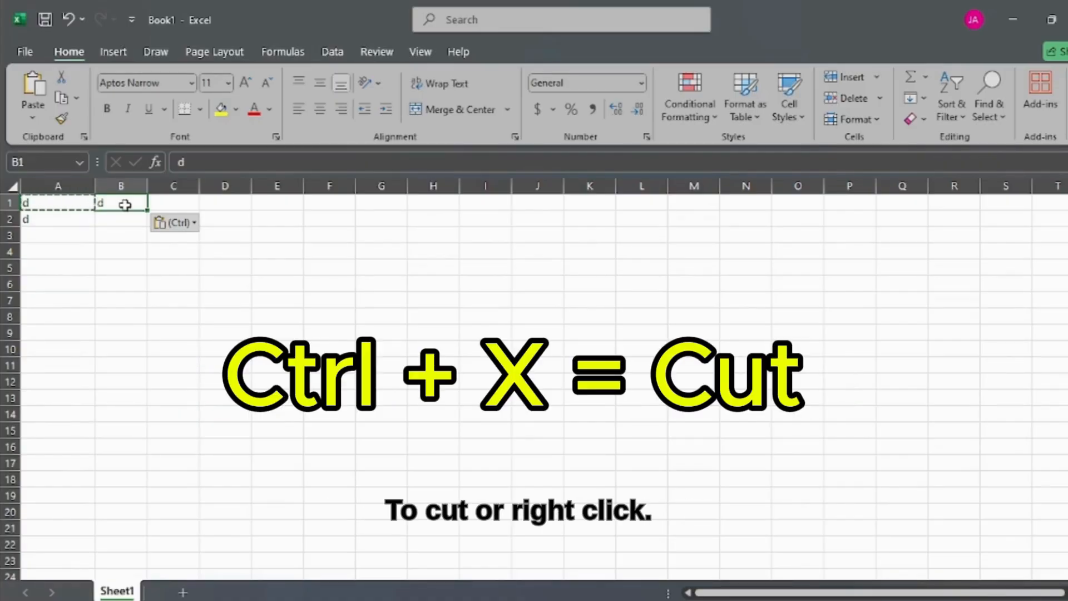
Step: Cut the content of cell B1 and paste it into cell B2
key("ctrl+x")
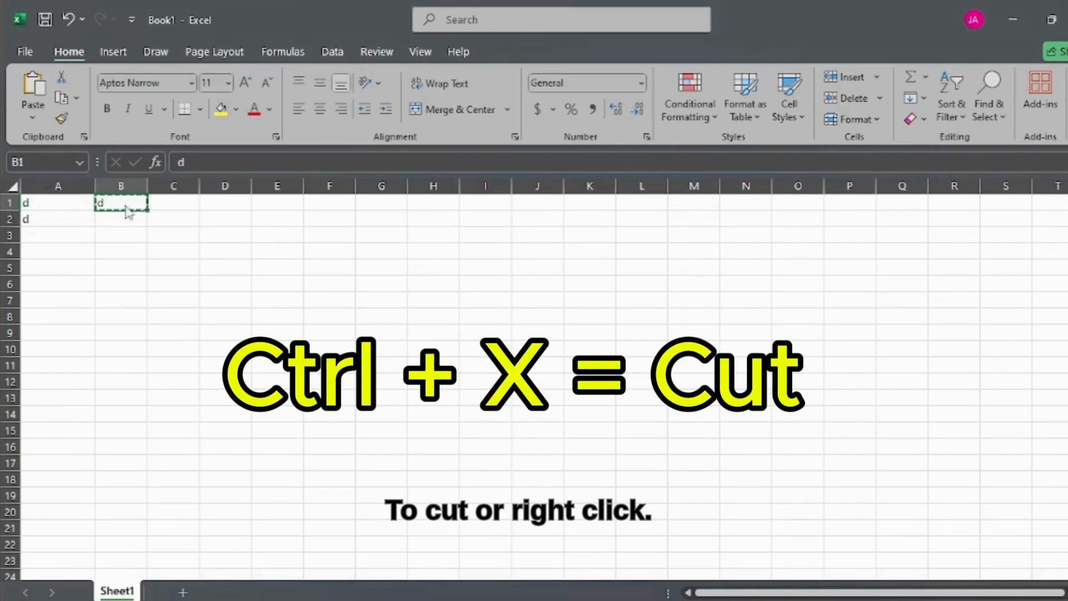
right_click(125, 206)
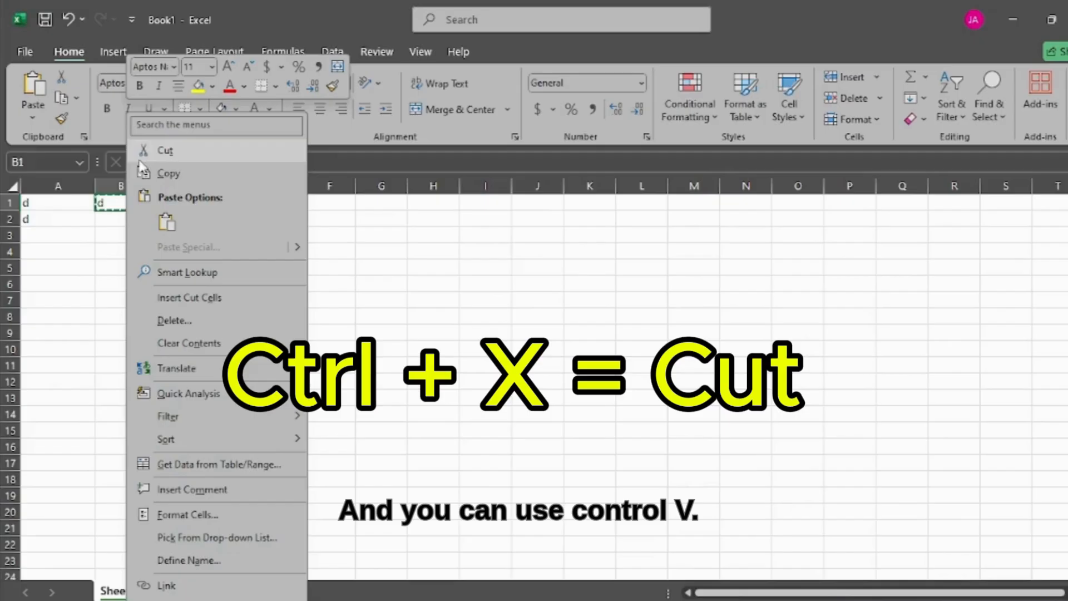
left_click(111, 219)
left_click(110, 220)
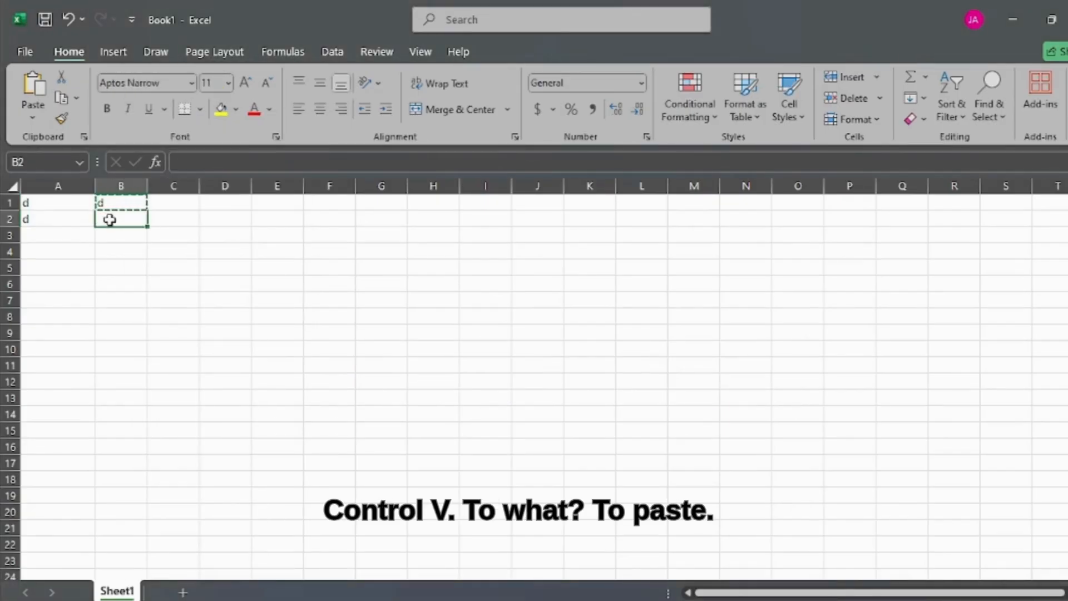
key("ctrl+v")
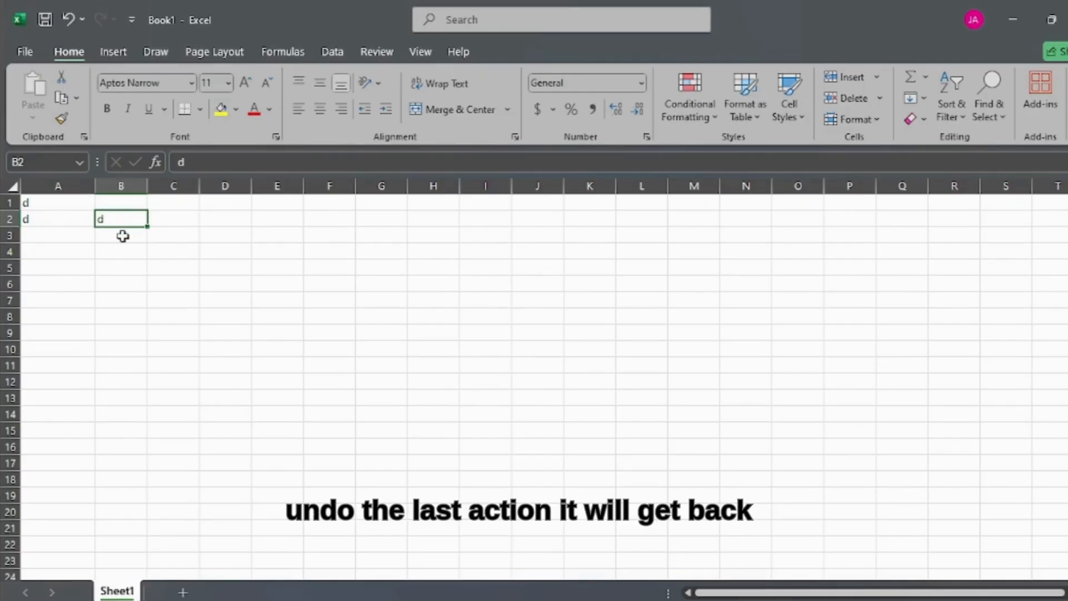
Step: Undo the paste into cell B2 and apply it again
key("ctrl+z")
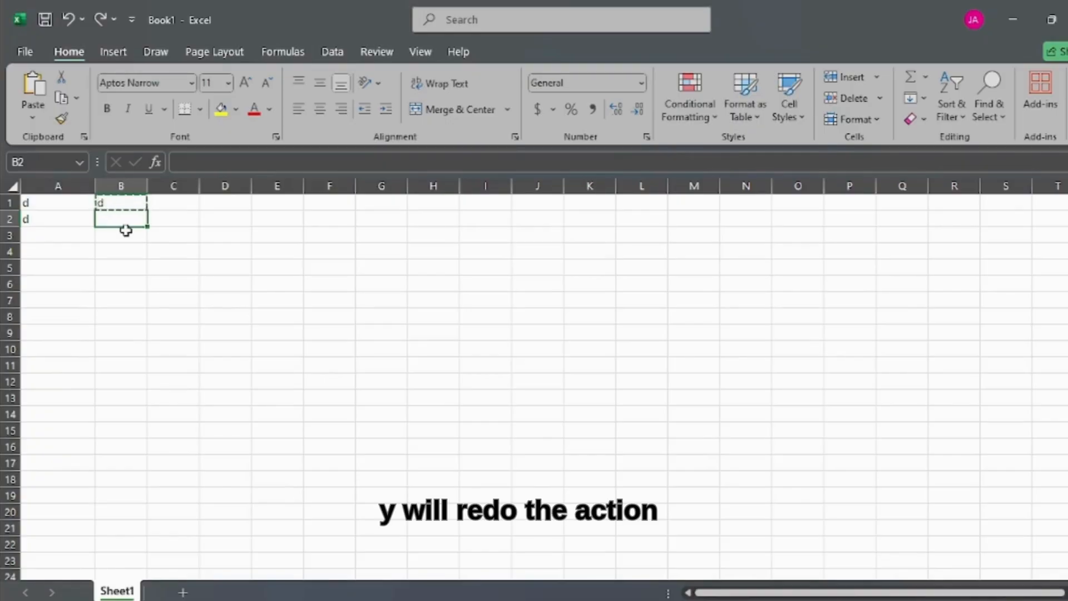
key("ctrl+v")
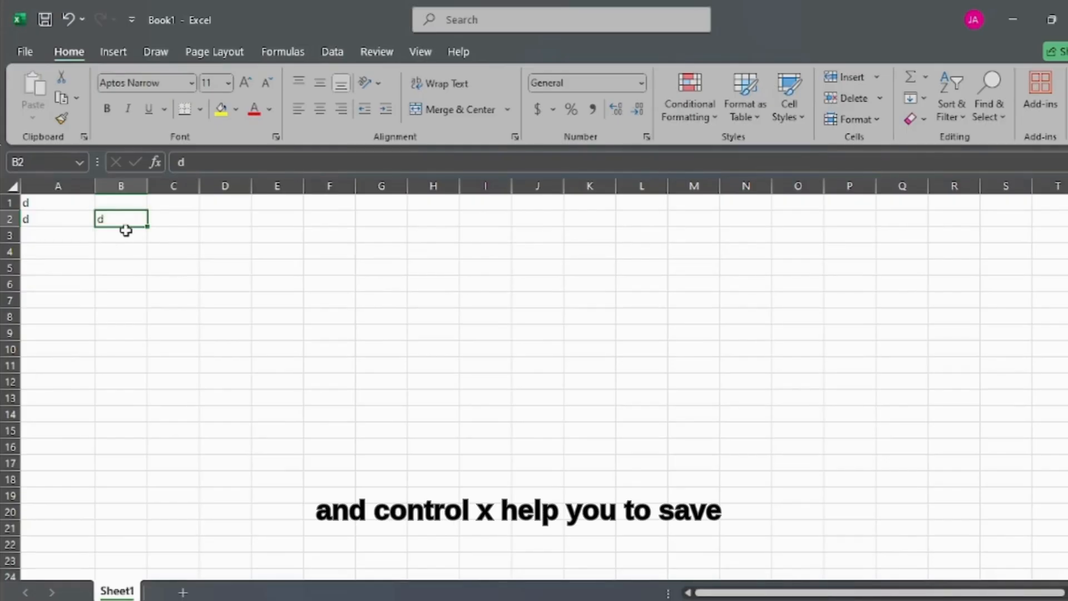
Step: View the full Save As options for the workbook and return to the sheet without saving
key("ctrl+s")
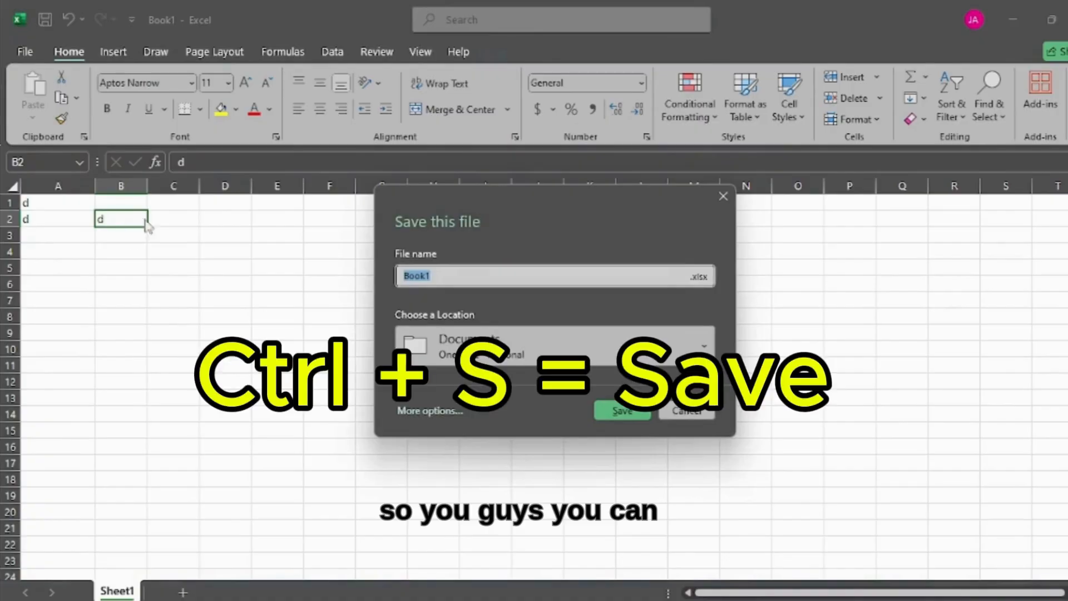
left_click(434, 413)
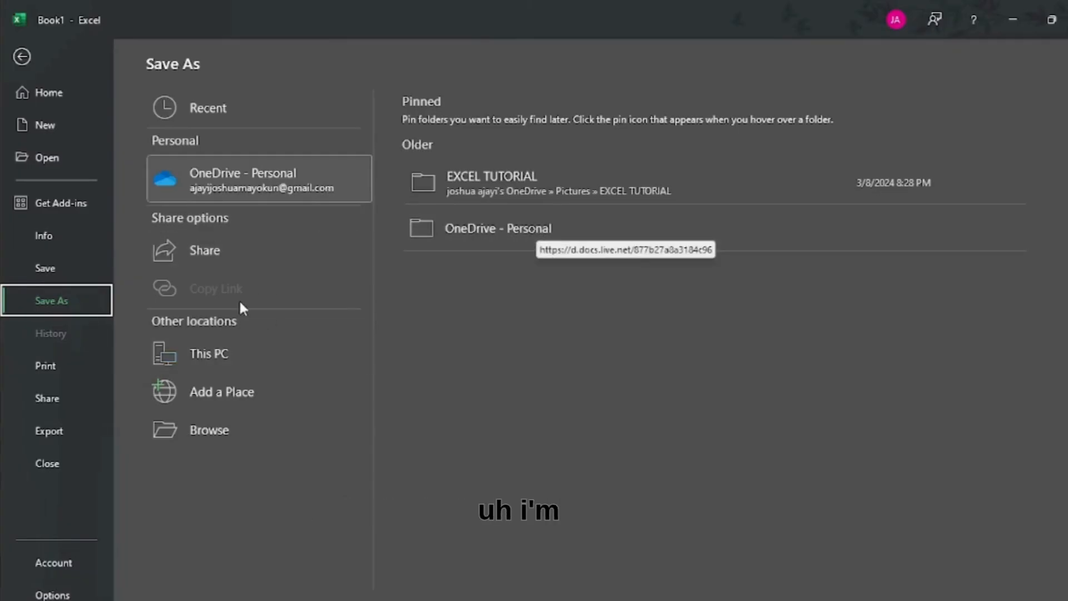
left_click(20, 57)
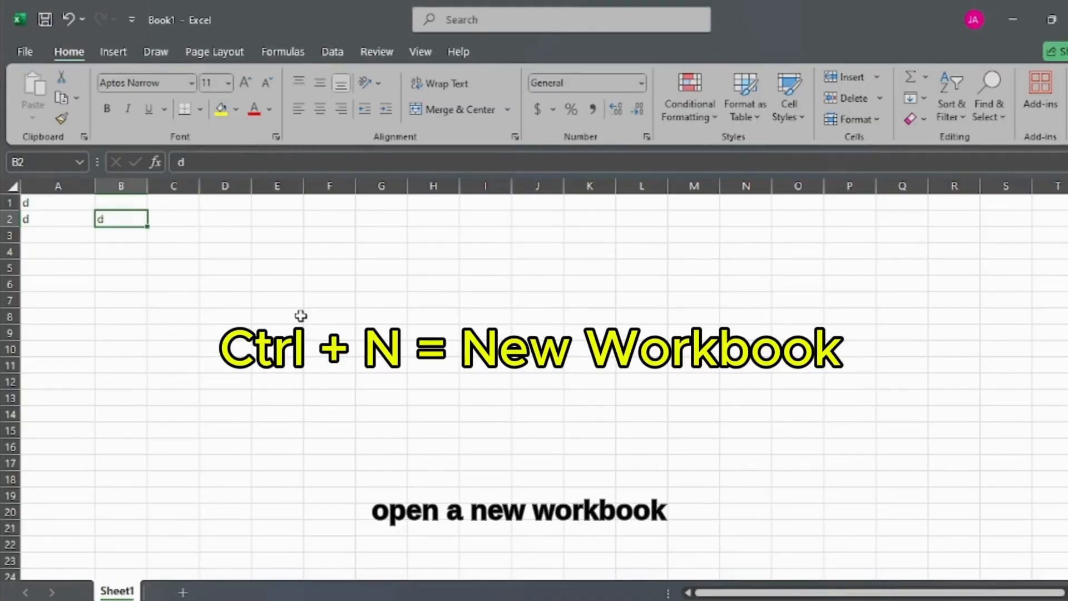
Step: Create a blank workbook and close it again, and view the list of recent workbooks without opening any
key("ctrl+n")
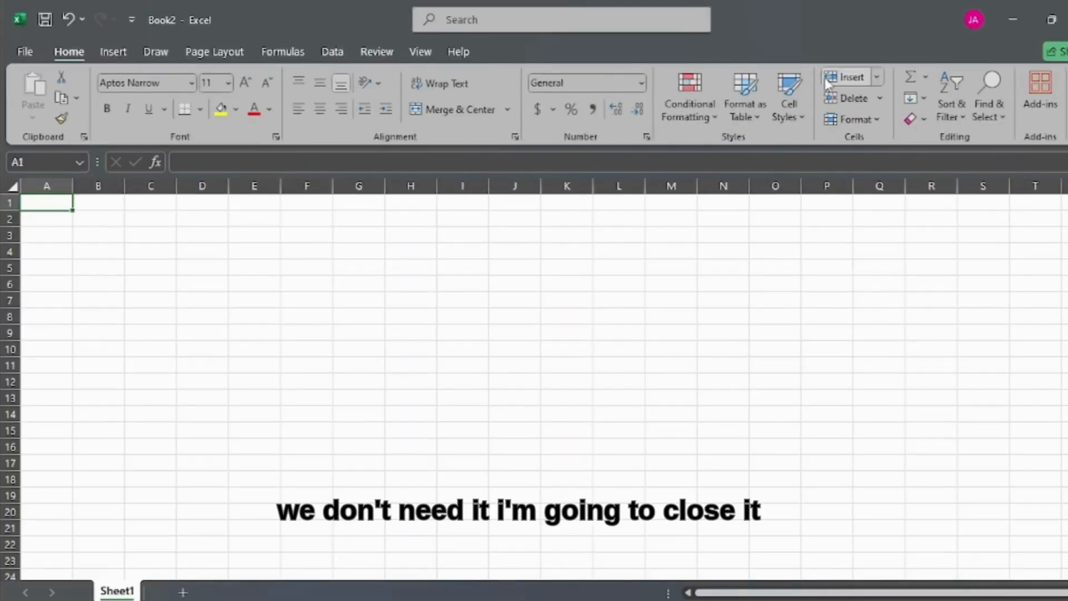
left_click(1067, 20)
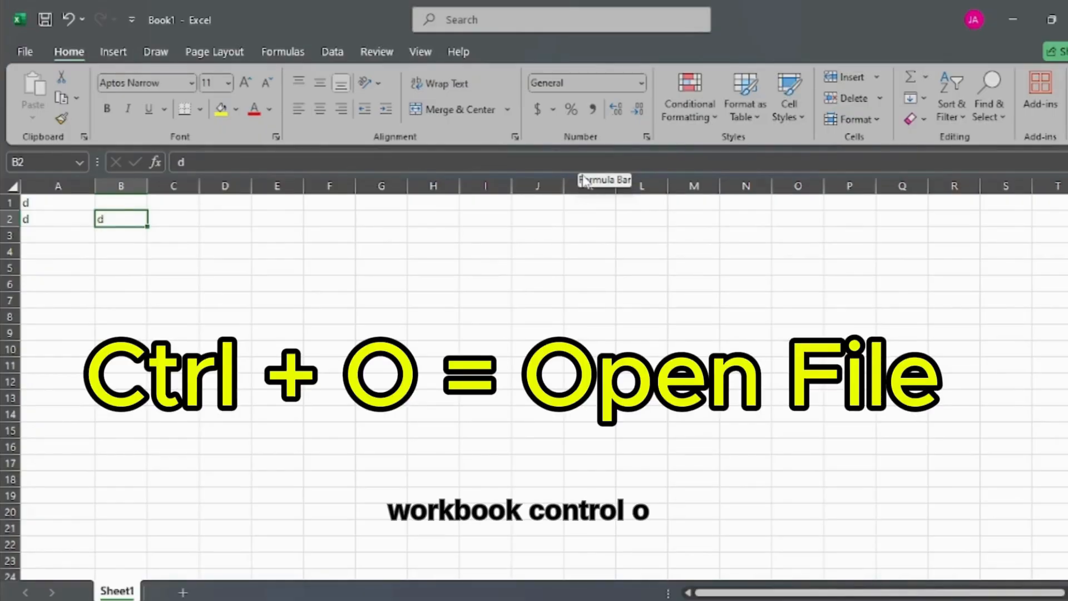
key("ctrl+o")
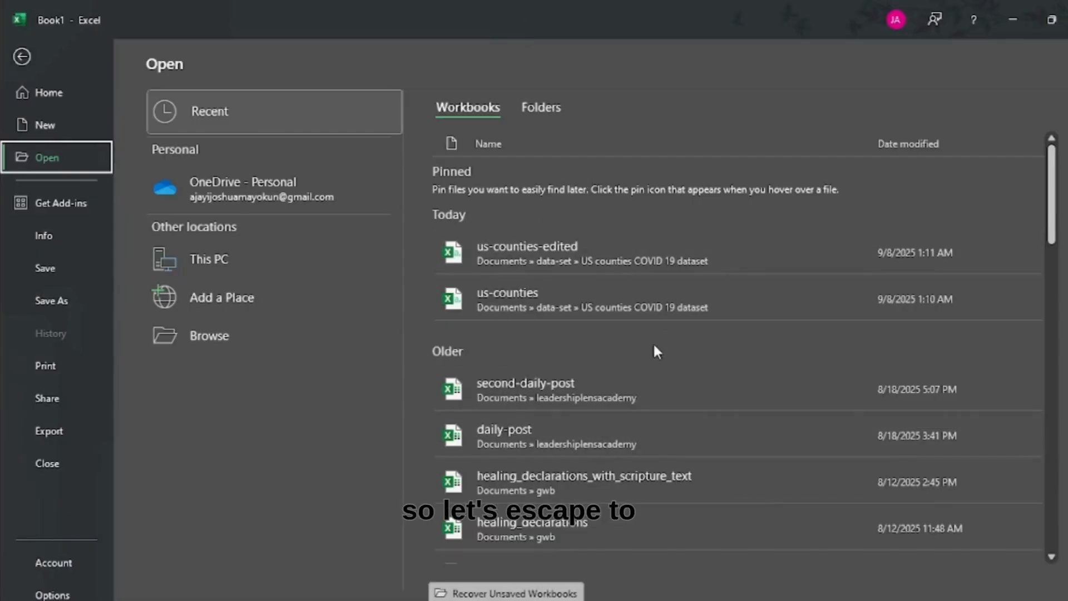
key("Escape")
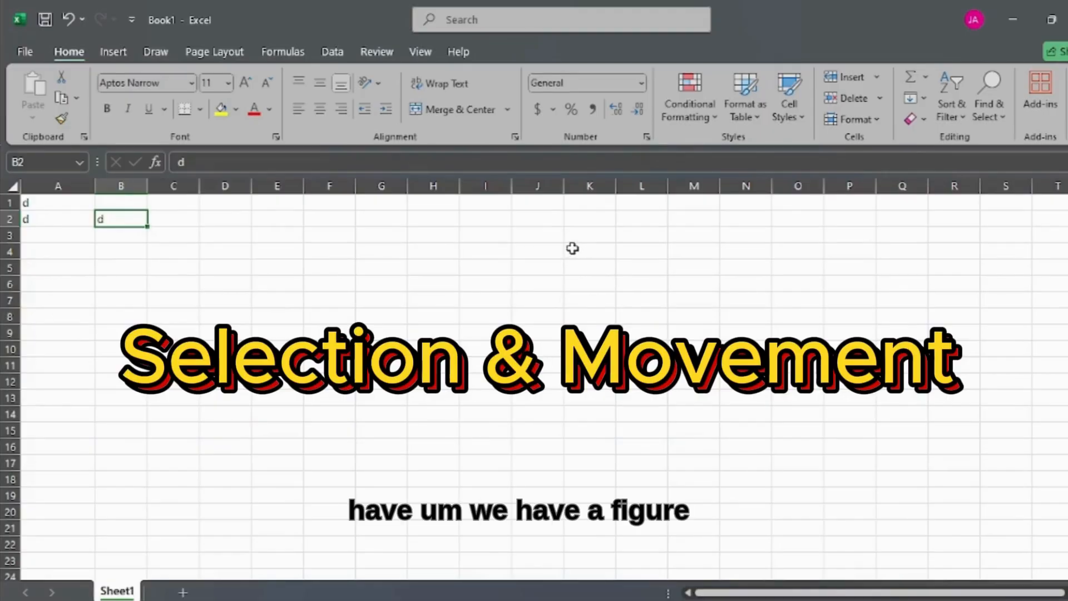
Step: Enter 100 in cell K2
left_click(582, 212)
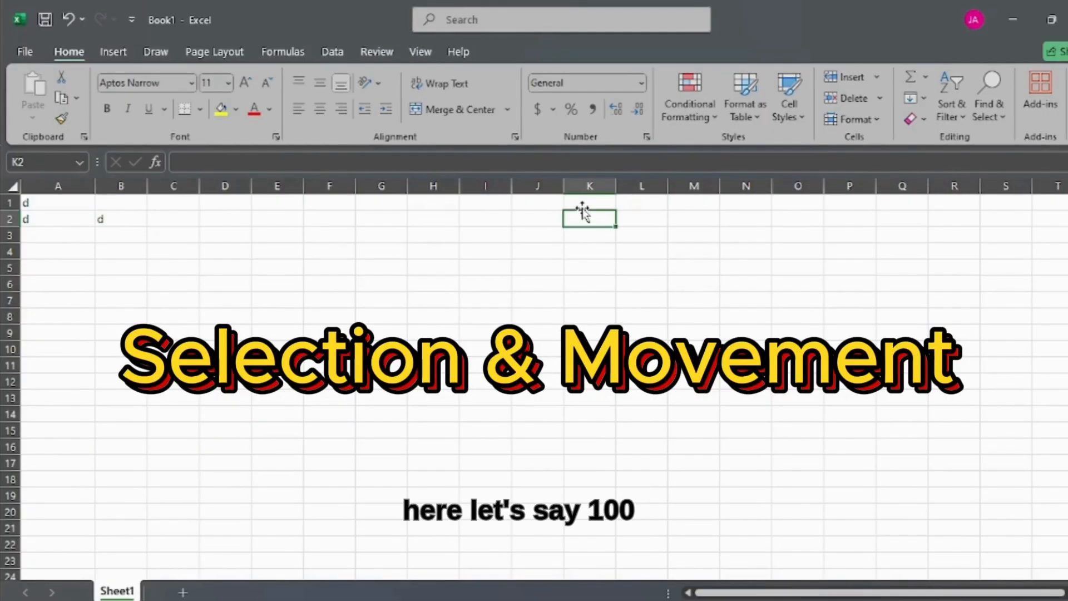
type("100")
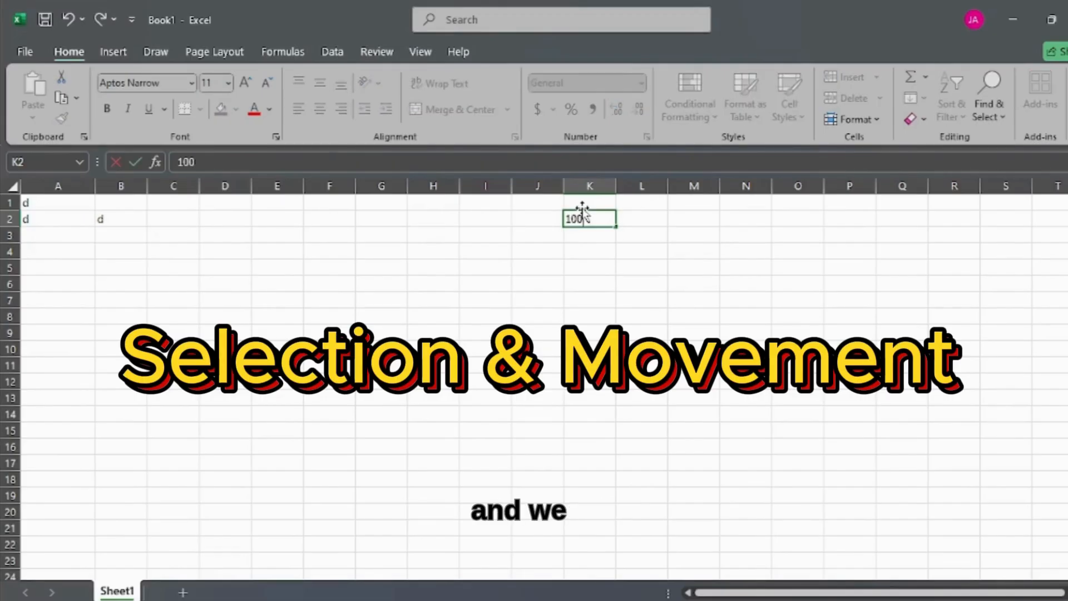
left_click(134, 220)
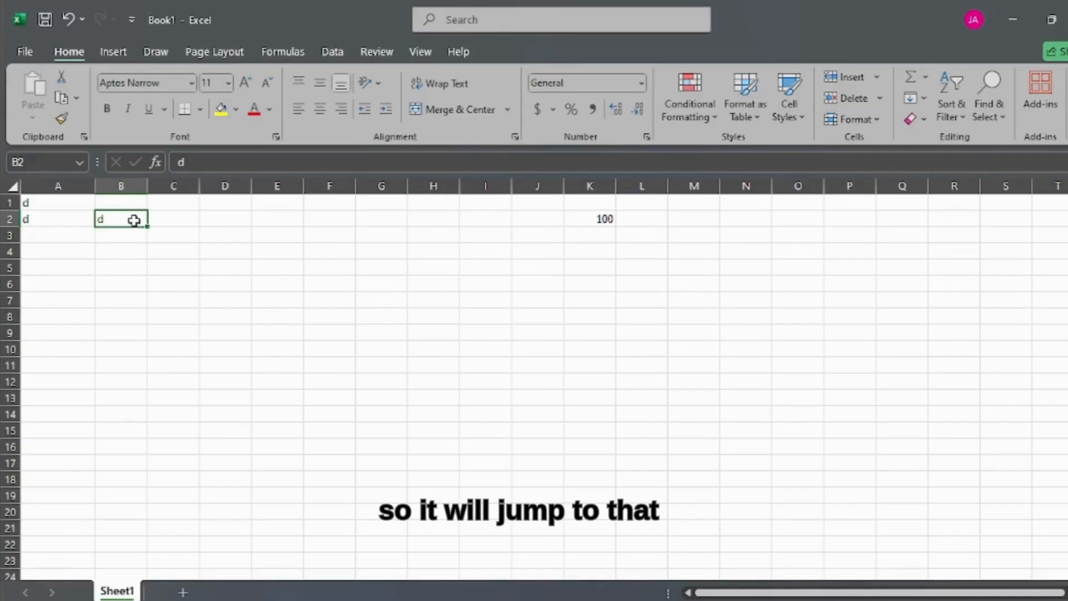
Step: Jump from cell B2 to the next filled cell in its row, and from B2 up to B1 and back
key("ctrl+Right")
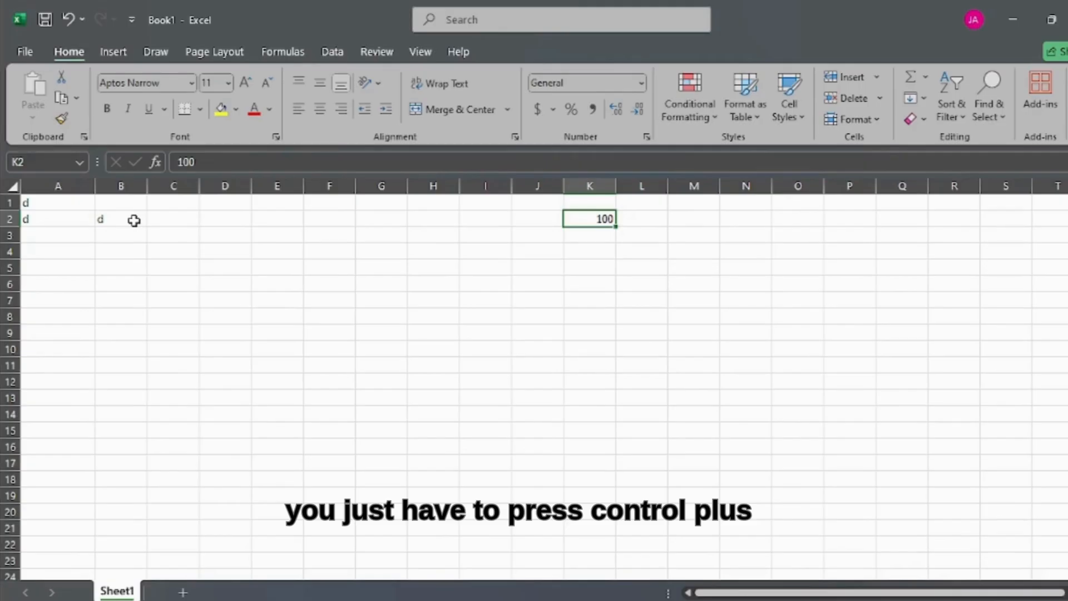
left_click(135, 221)
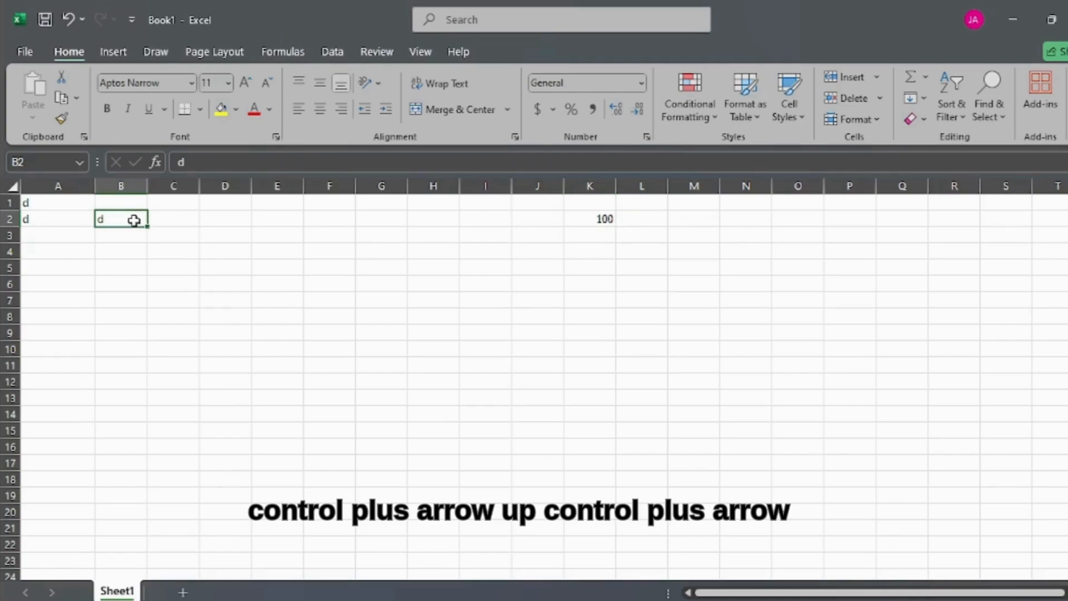
key("ctrl+Up")
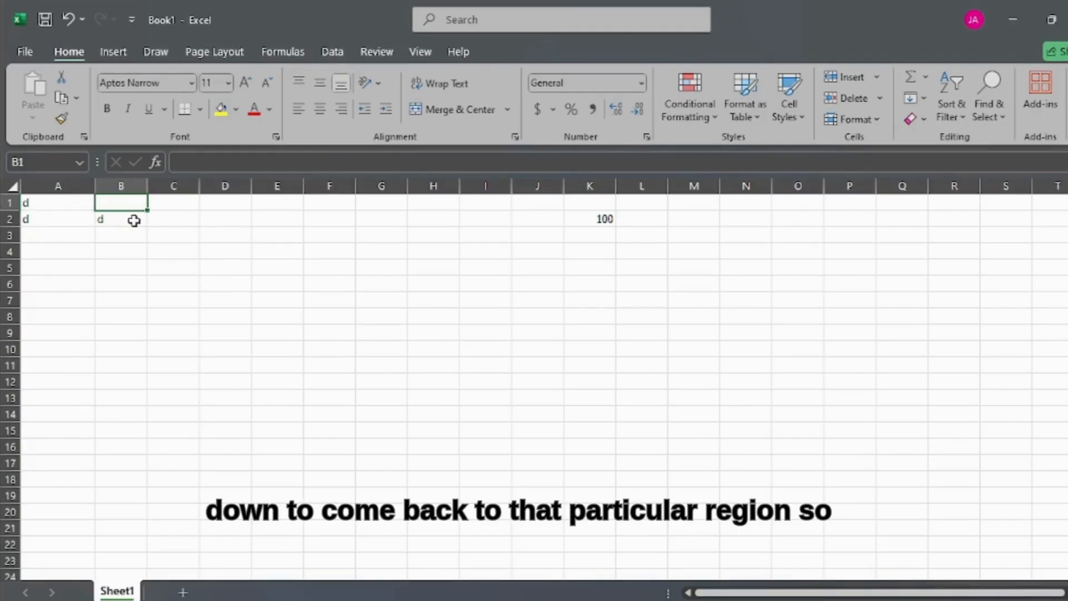
key("ctrl+Down")
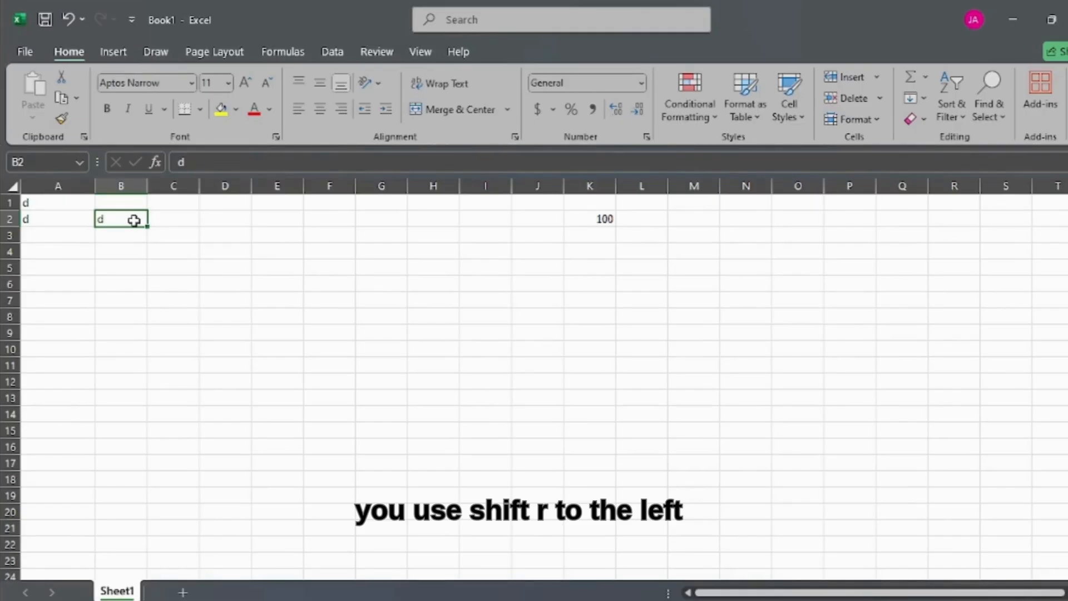
Step: Extend the selection from cell B2 to include A2, expand it up to row 1, and change it to A2:B3
key("shift+Left")
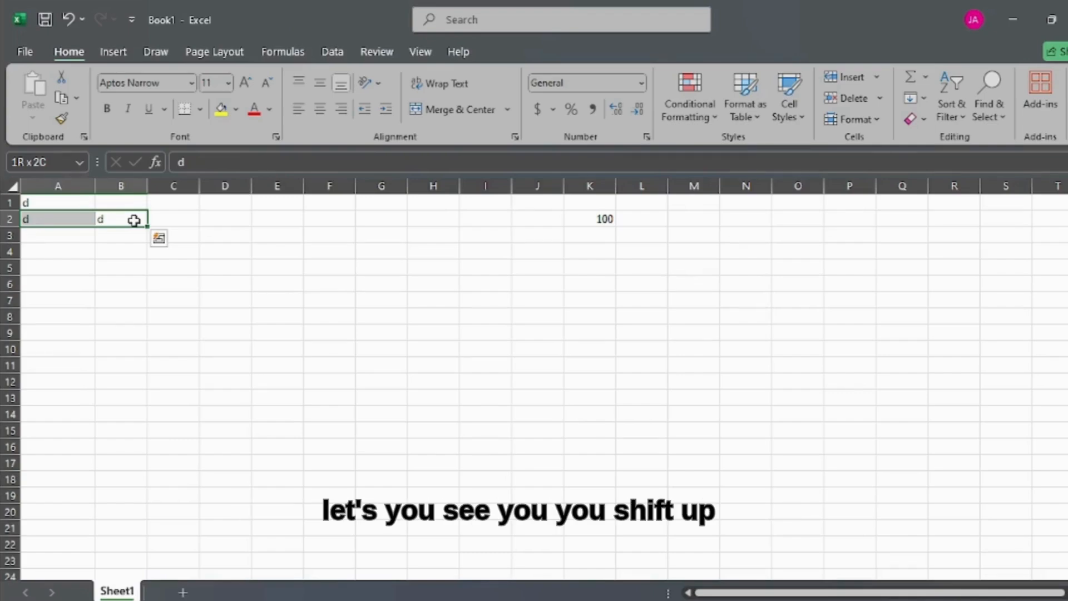
key("shift+Up")
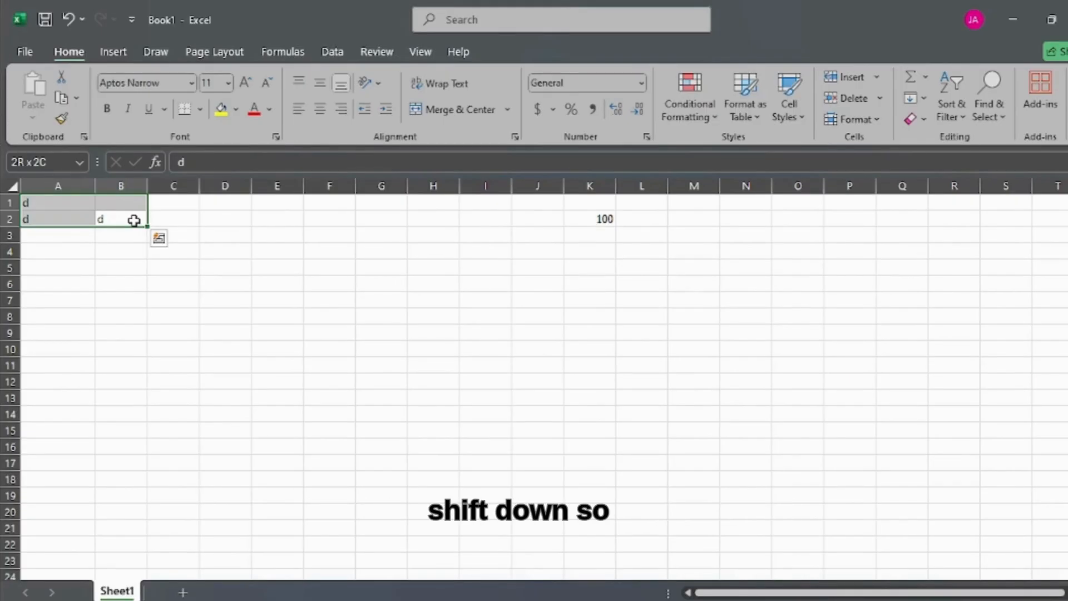
key("shift+Down")
key("shift+Down")
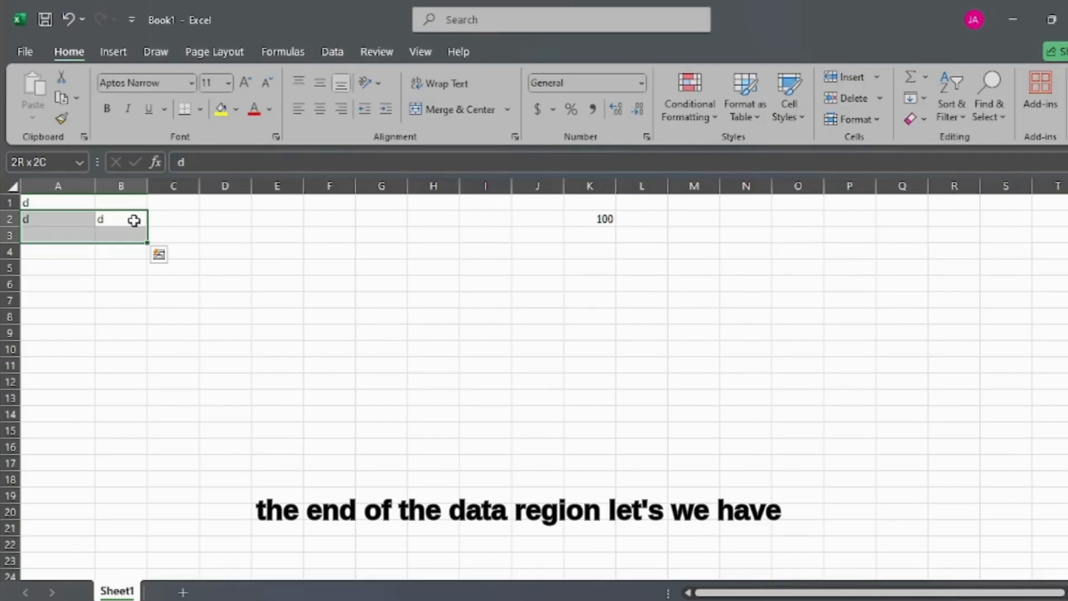
Step: Fill the content of cell A2 down column A to row 140
left_click(67, 225)
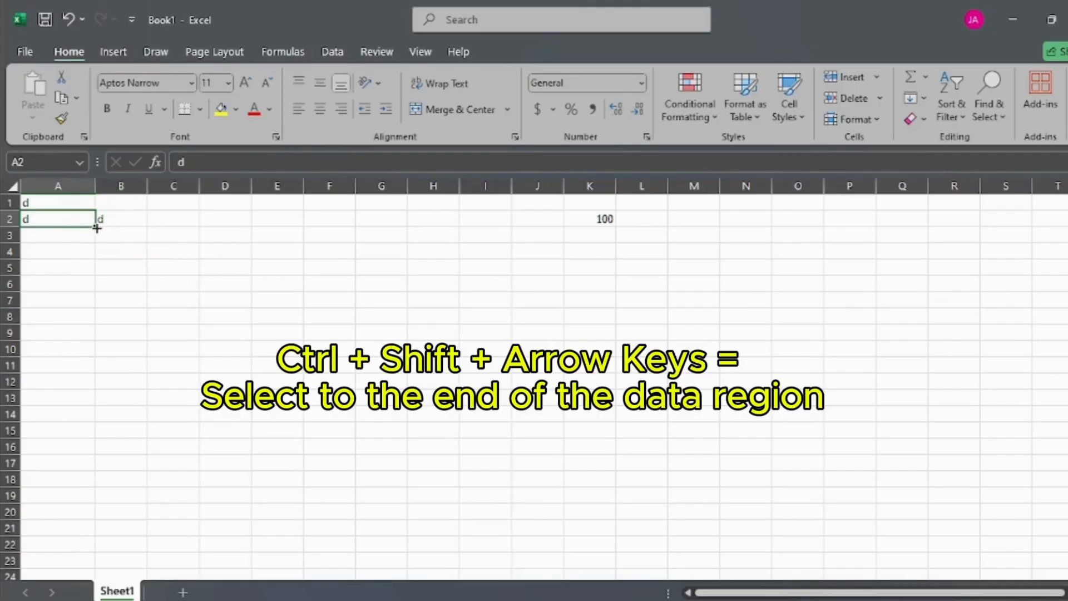
left_click_drag(95, 227, 105, 556)
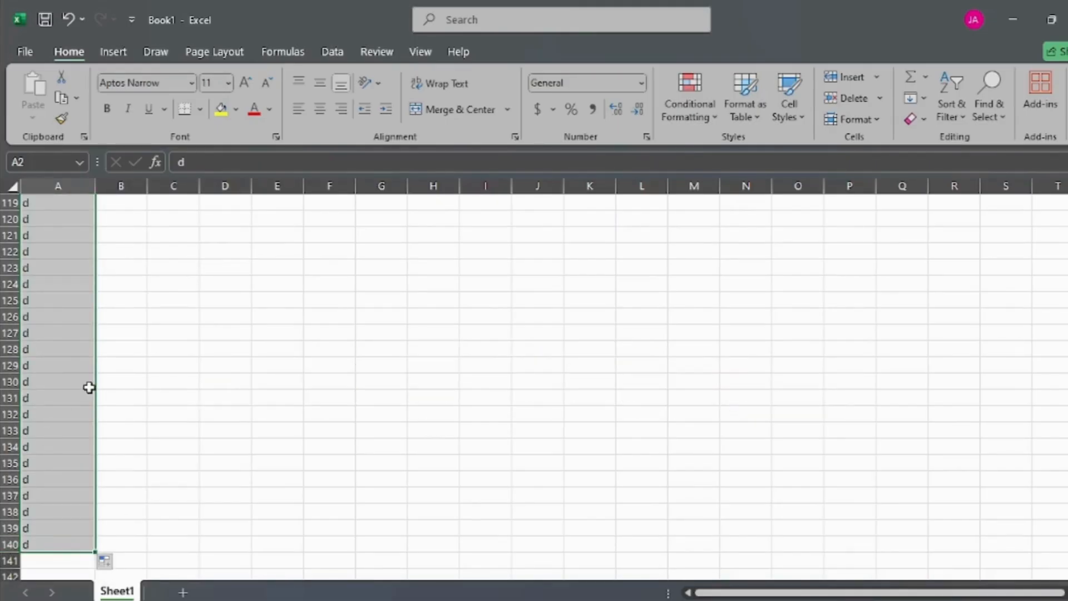
Step: Select the data in column A from A1 down to A140, and return to A1
key("ctrl+Home")
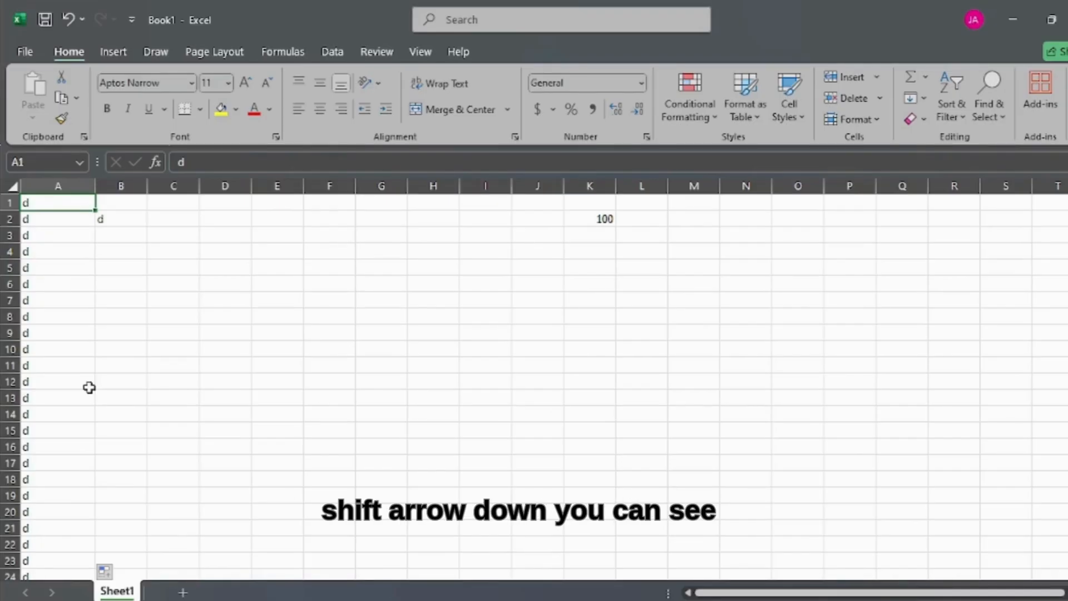
key("ctrl+shift+Down")
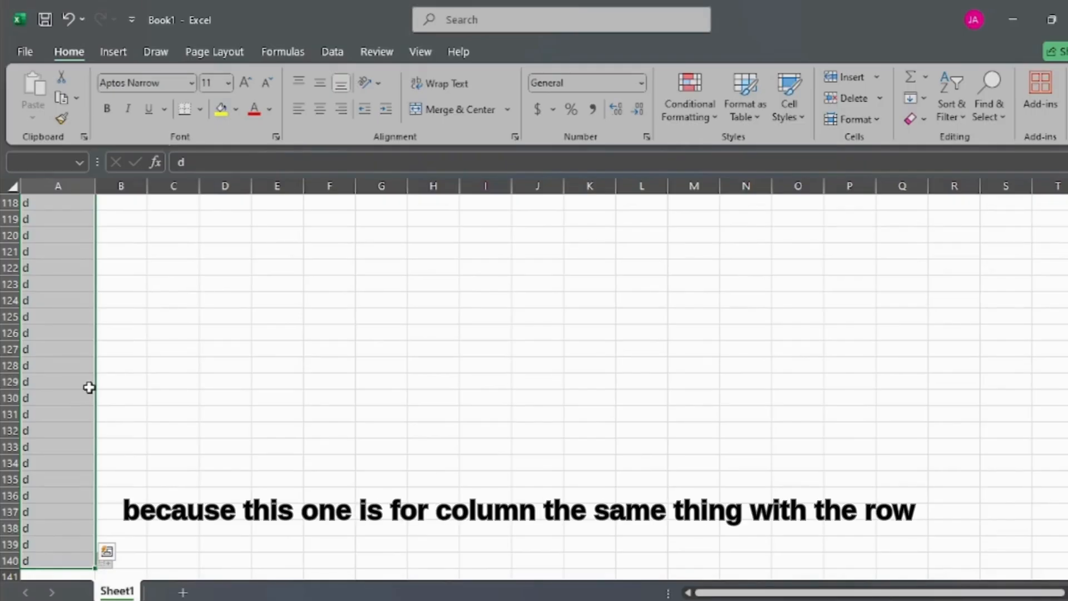
key("ctrl+Home")
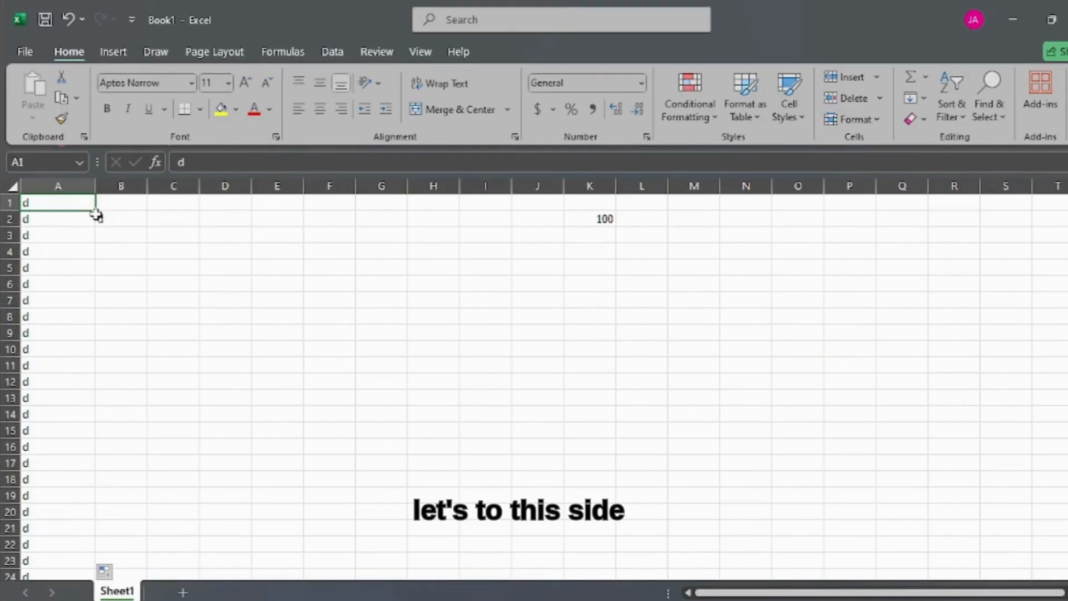
Step: Fill the content of cell A1 across row 1 to column AU, and select the filled cells from A1 to AU1
left_click_drag(97, 215, 1004, 220)
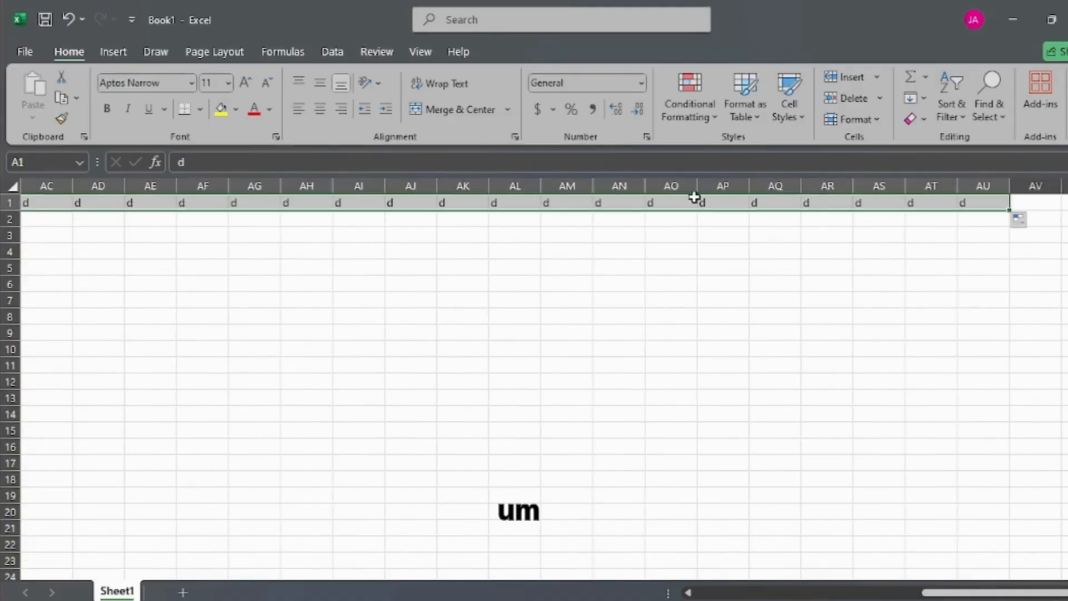
key("ctrl+Home")
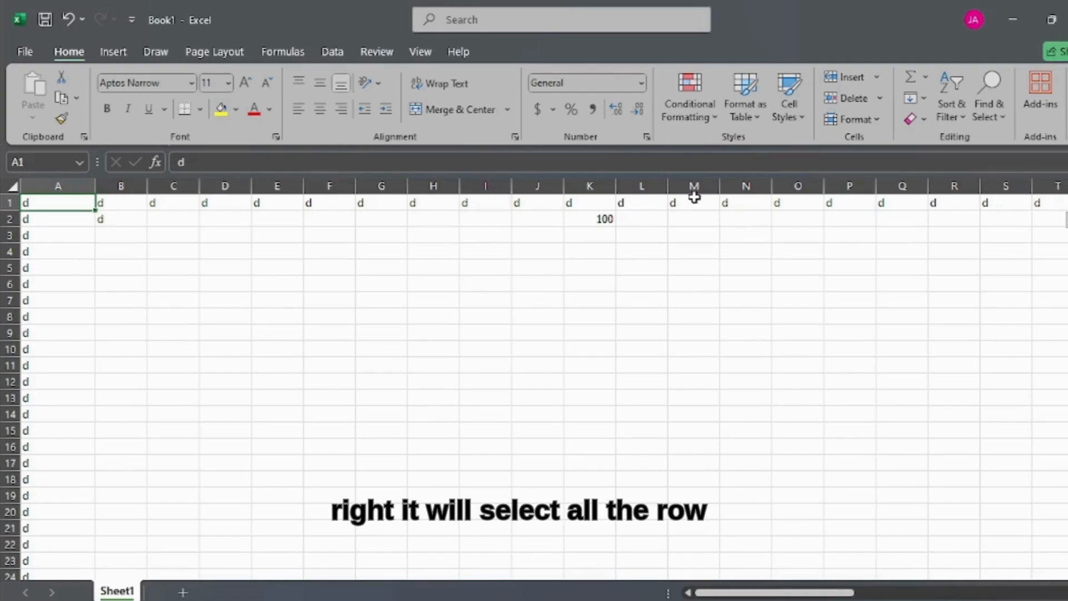
key("ctrl+shift+Right")
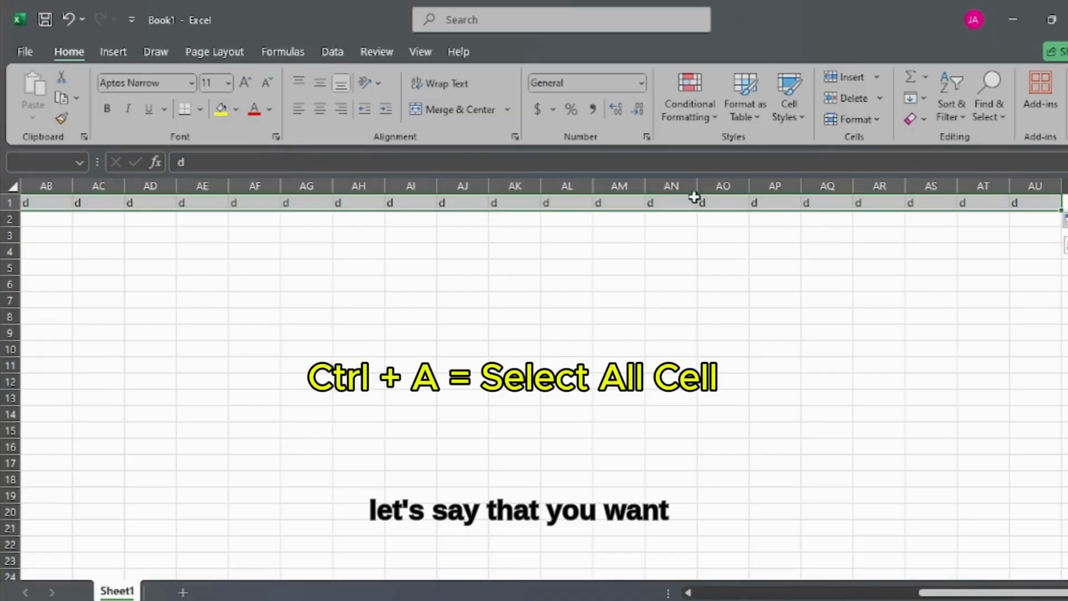
Step: Select the whole data range A1:AU140 from cell A1, and expand the selection to the entire sheet
key("ctrl+Home")
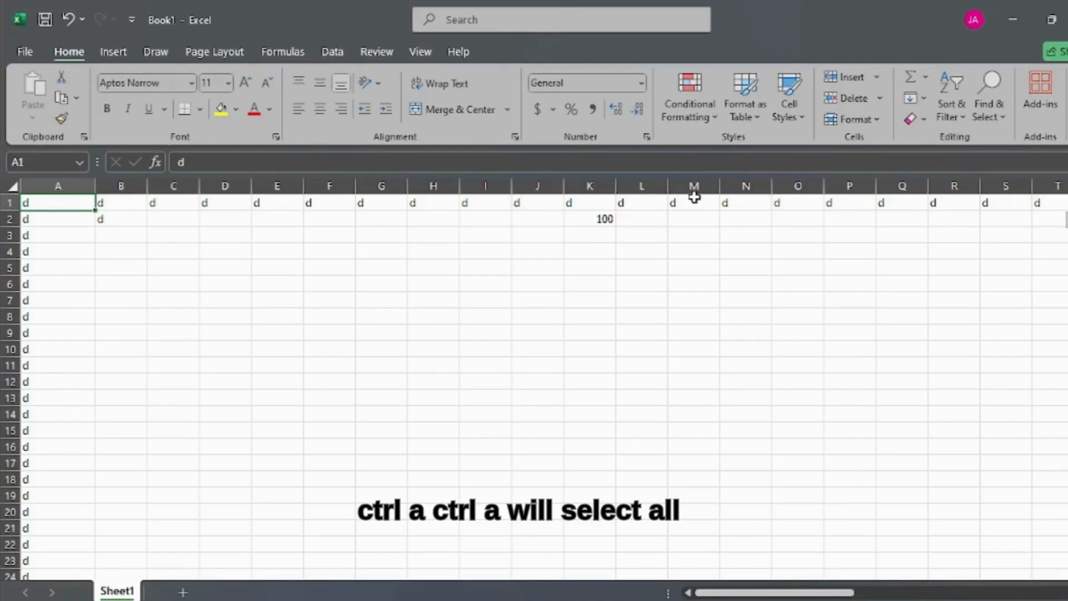
key("ctrl+a")
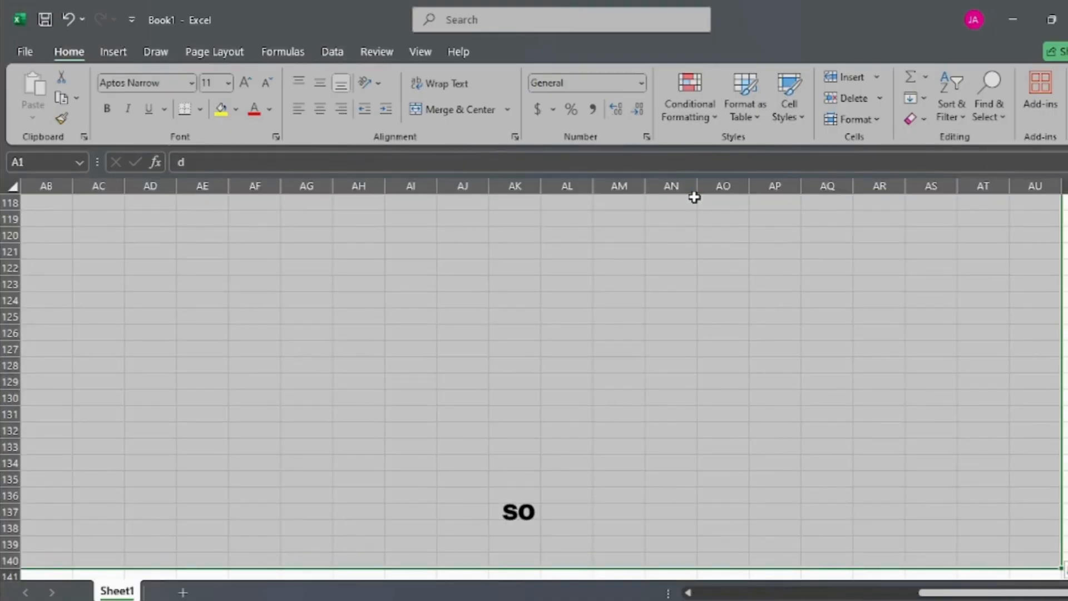
key("ctrl+a")
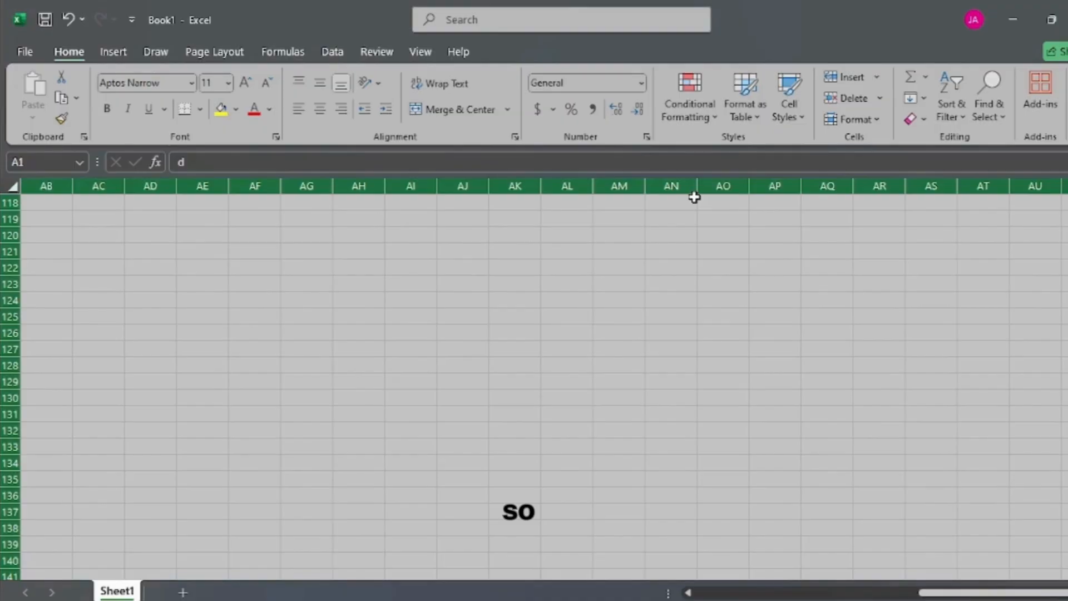
Step: Select the entire row 1 from cell A1, and expand that selection to all columns of the sheet
key("ctrl+Home")
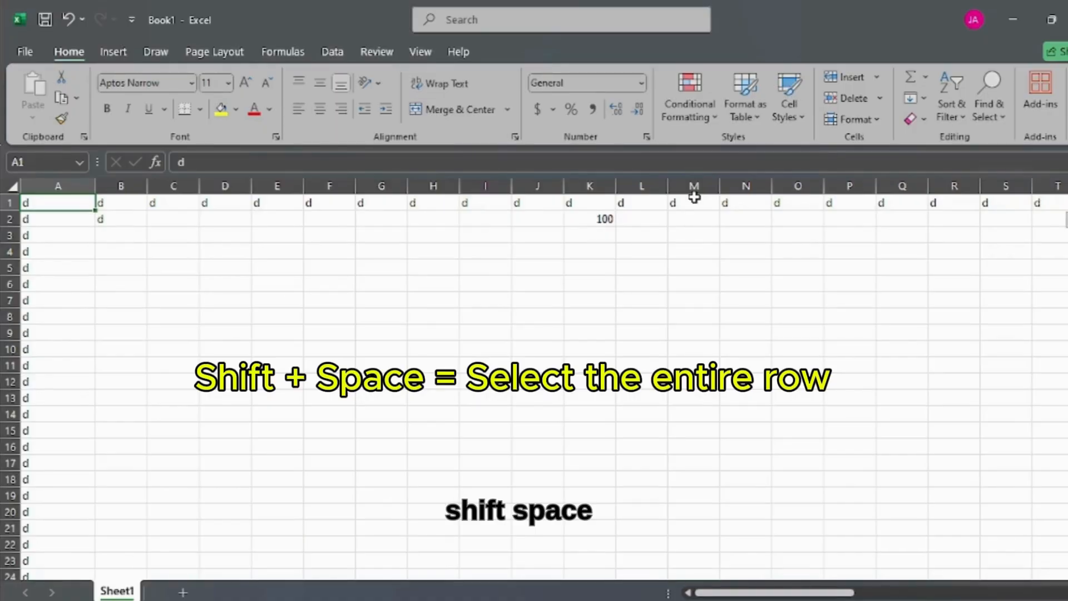
key("shift+space")
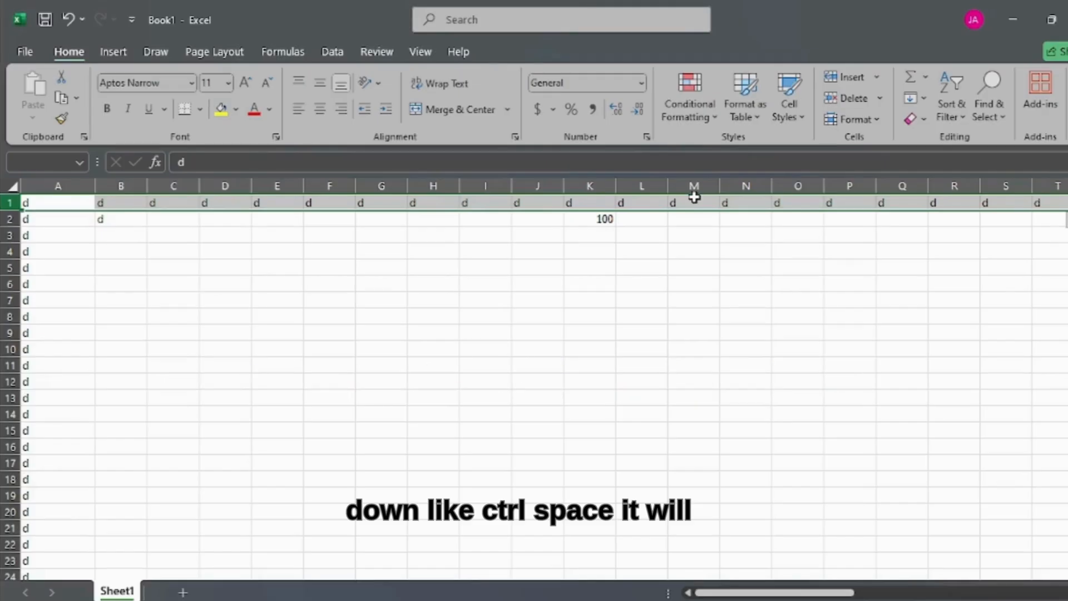
key("ctrl+space")
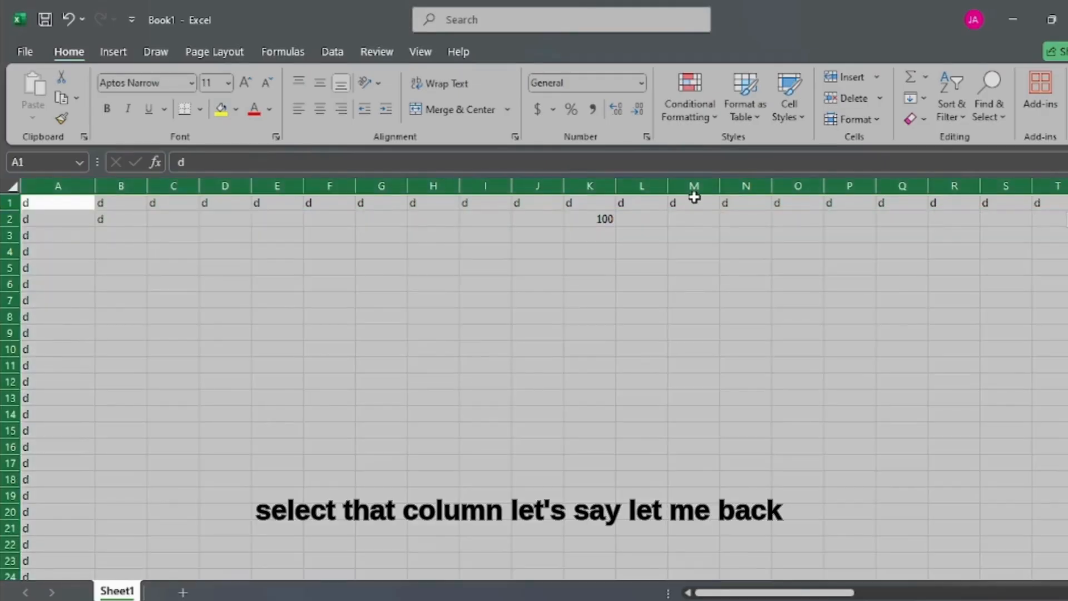
Step: Jump from cell A1 to the last filled cell in column A and return to A1
key("Up")
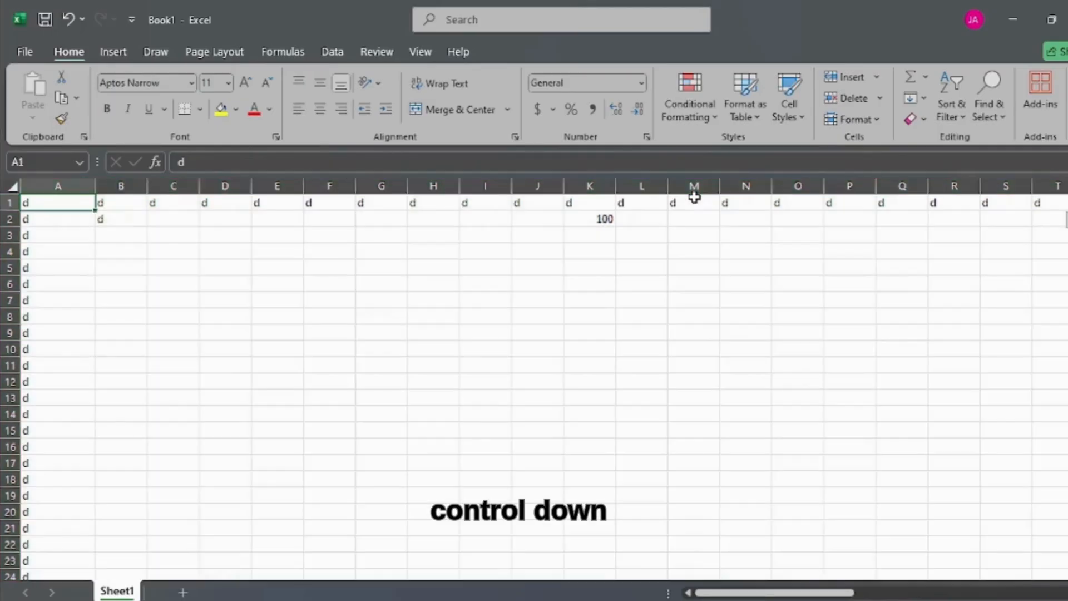
key("ctrl+Down")
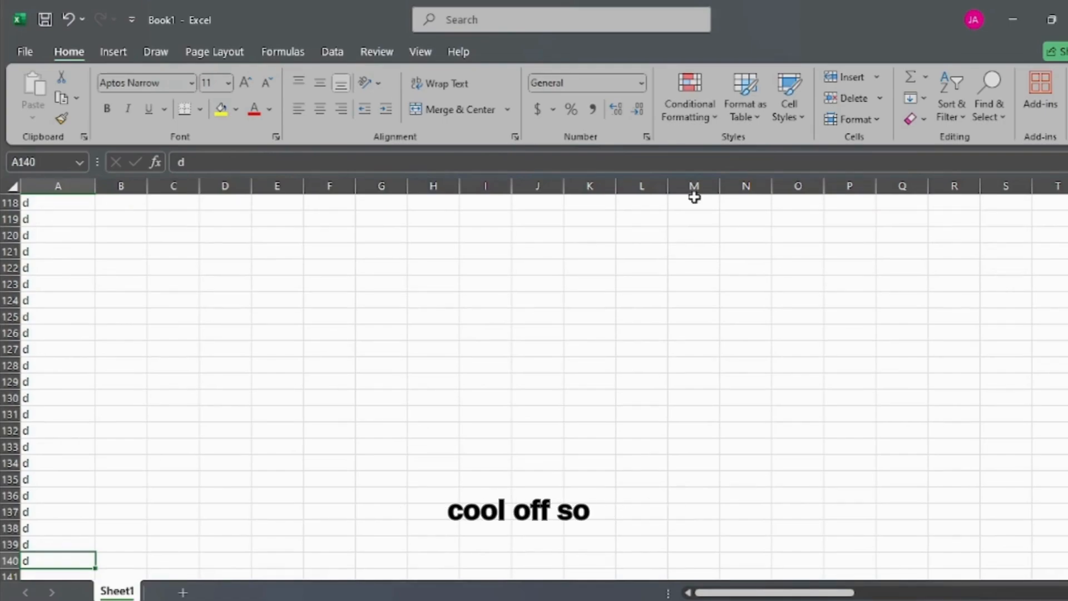
key("ctrl+Home")
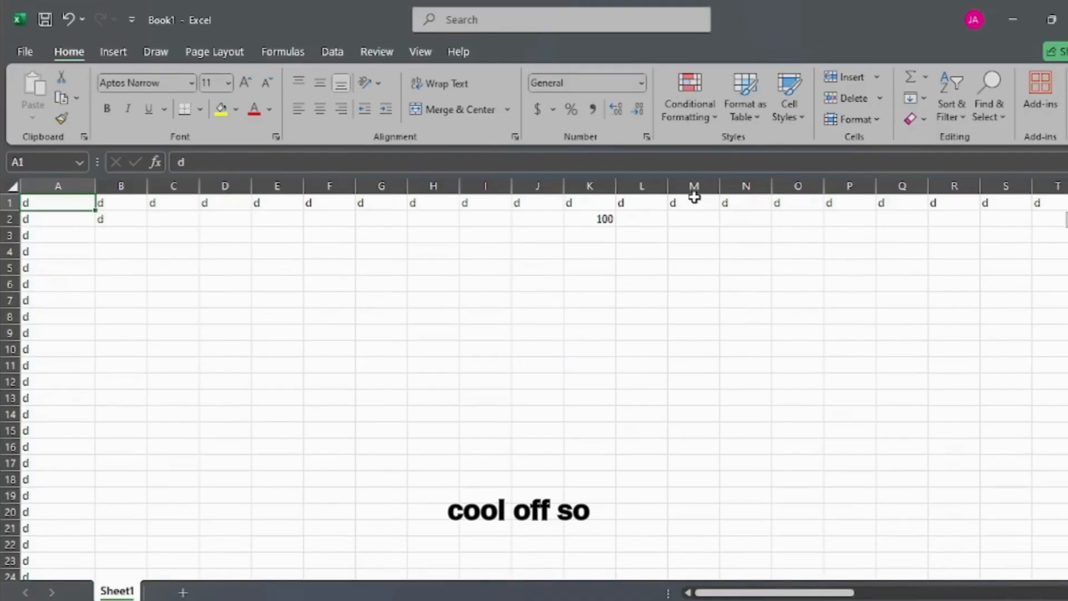
Step: Extend the selection from cell A1 down to A4, and expand it to the entire column A
key("shift+Down")
key("shift+Down")
key("shift+Down")
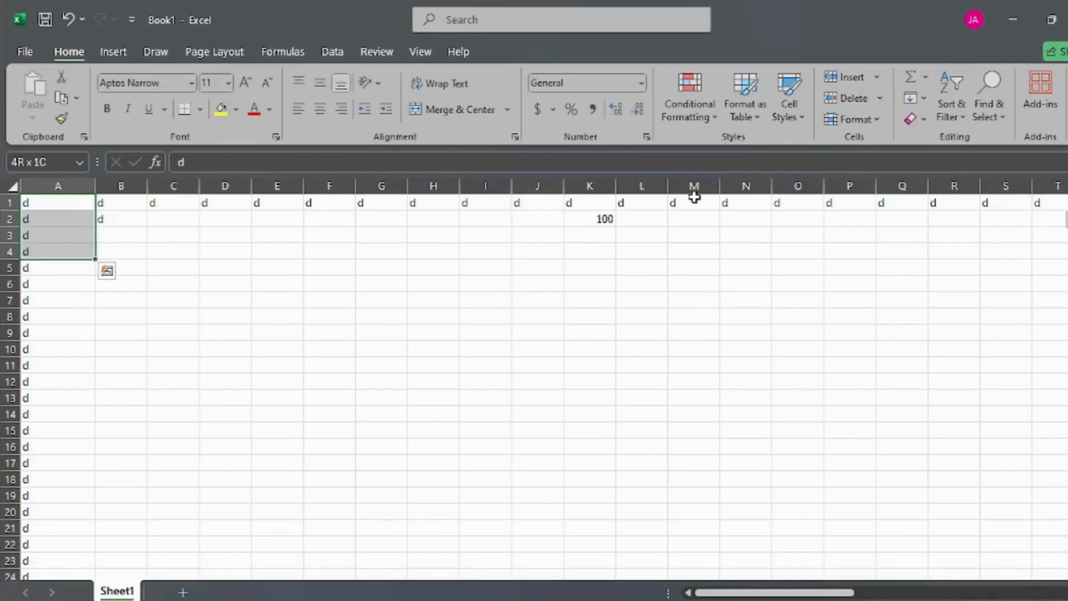
key("ctrl+shift+Down")
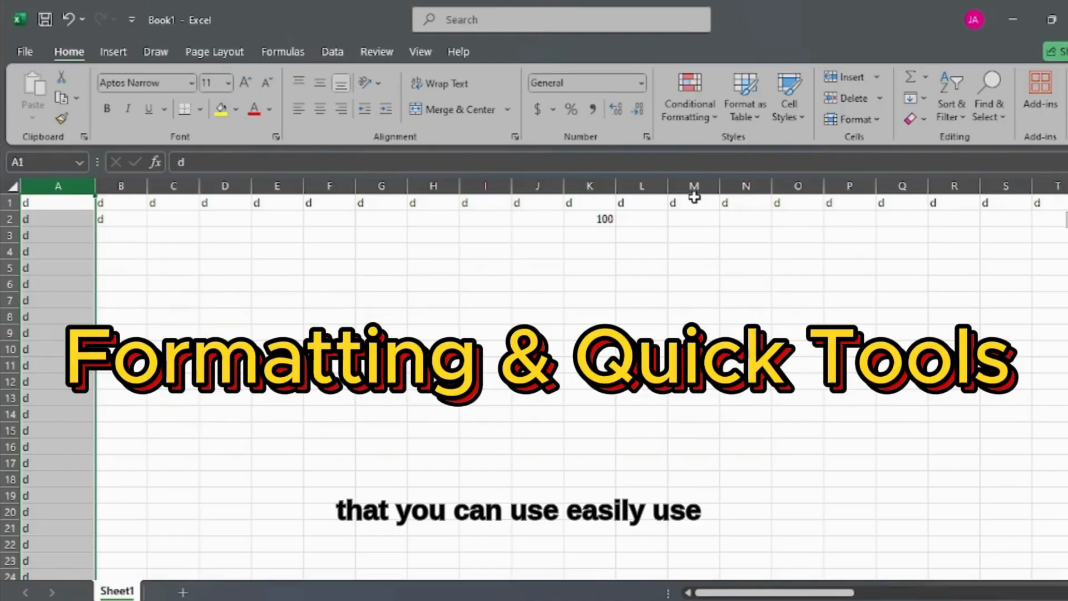
Step: Make the content of cell A1 bold
key("Right")
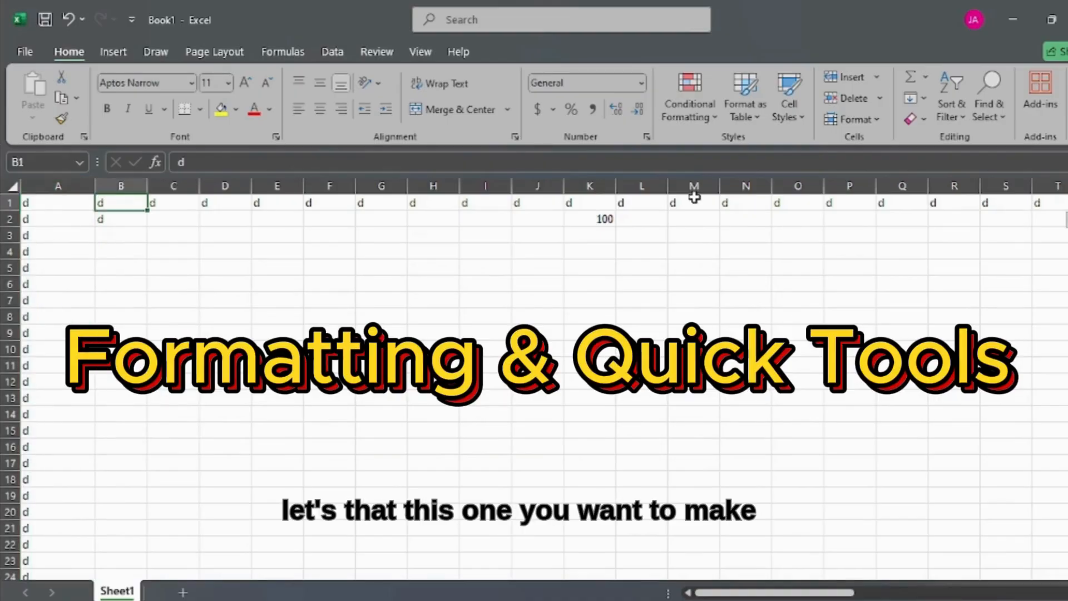
key("Left")
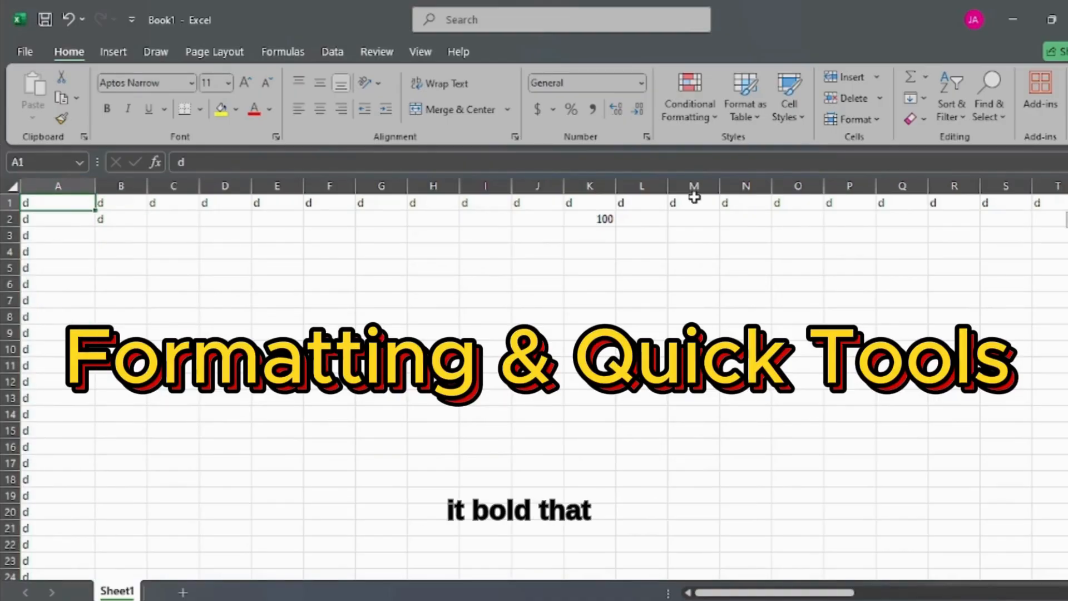
key("ctrl+b")
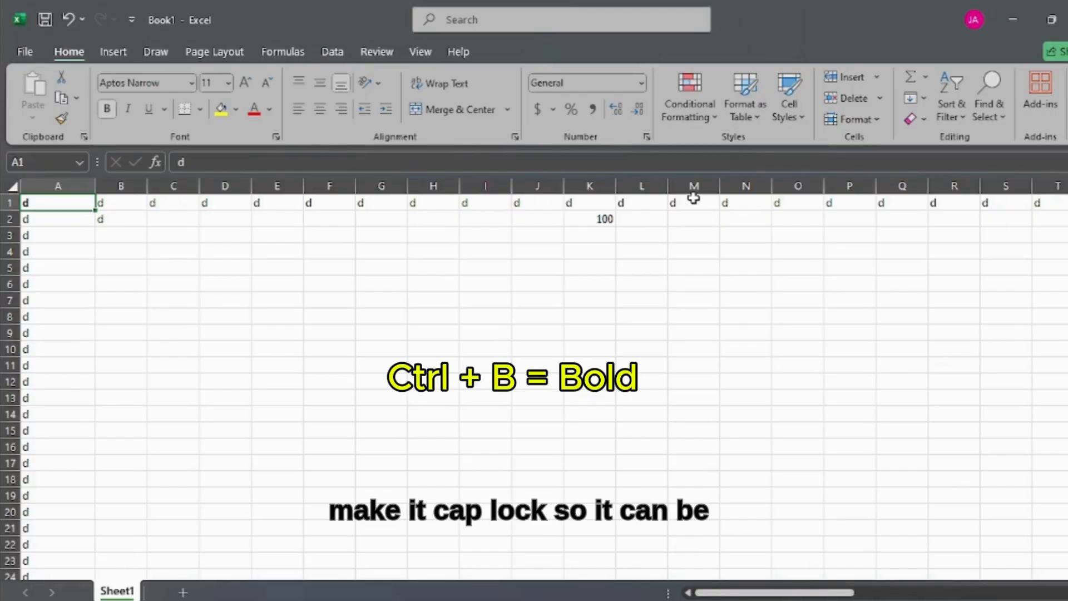
Step: Replace the content of cell A1 with a capital B and turn bold off for it
type("bB")
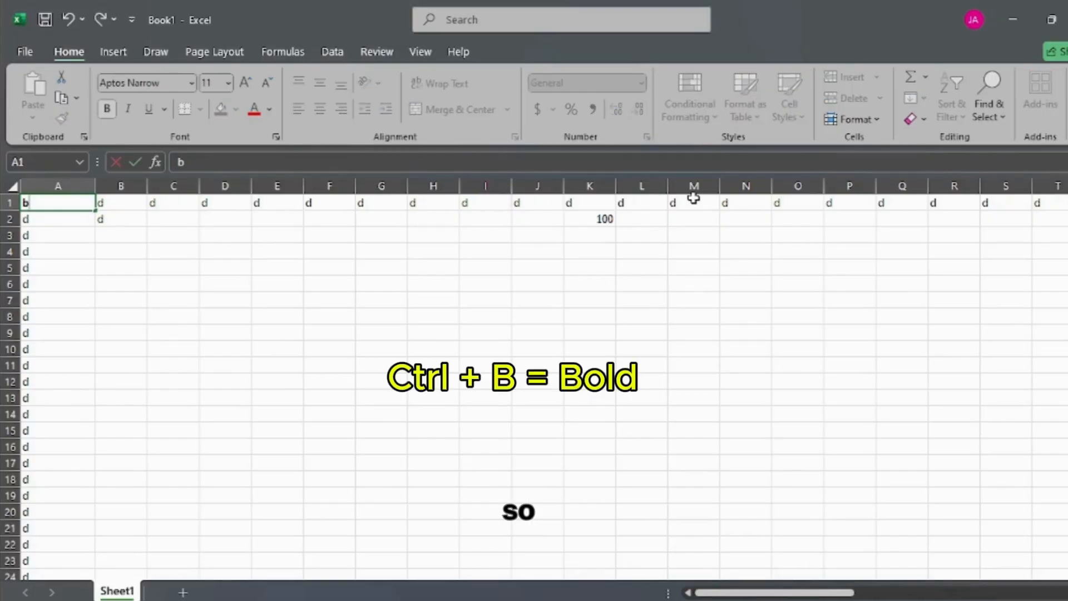
key("BackSpace")
key("BackSpace")
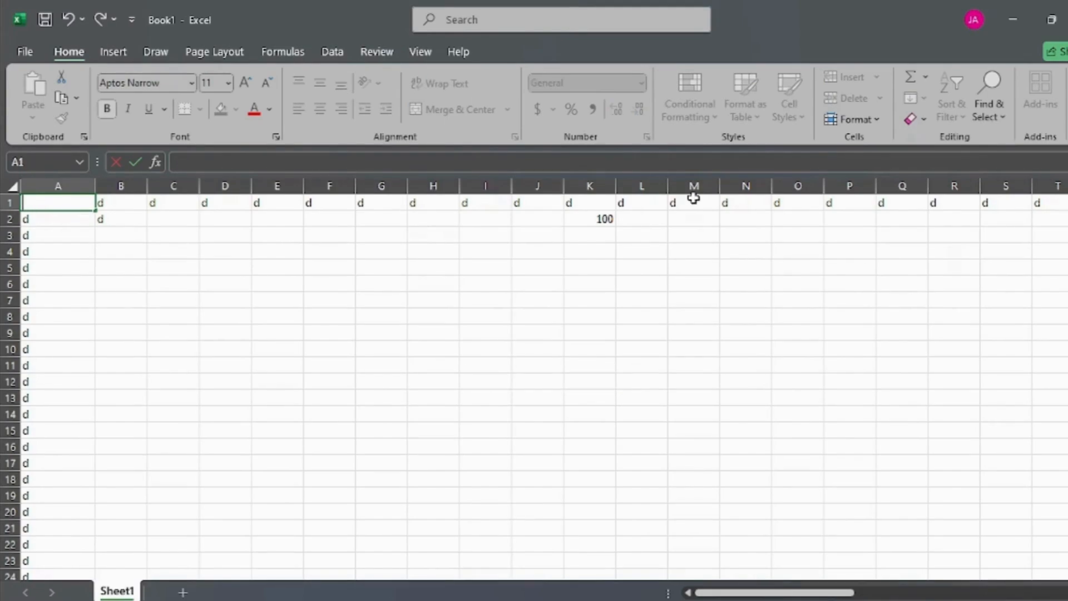
type("b")
key("BackSpace")
key("ctrl+b")
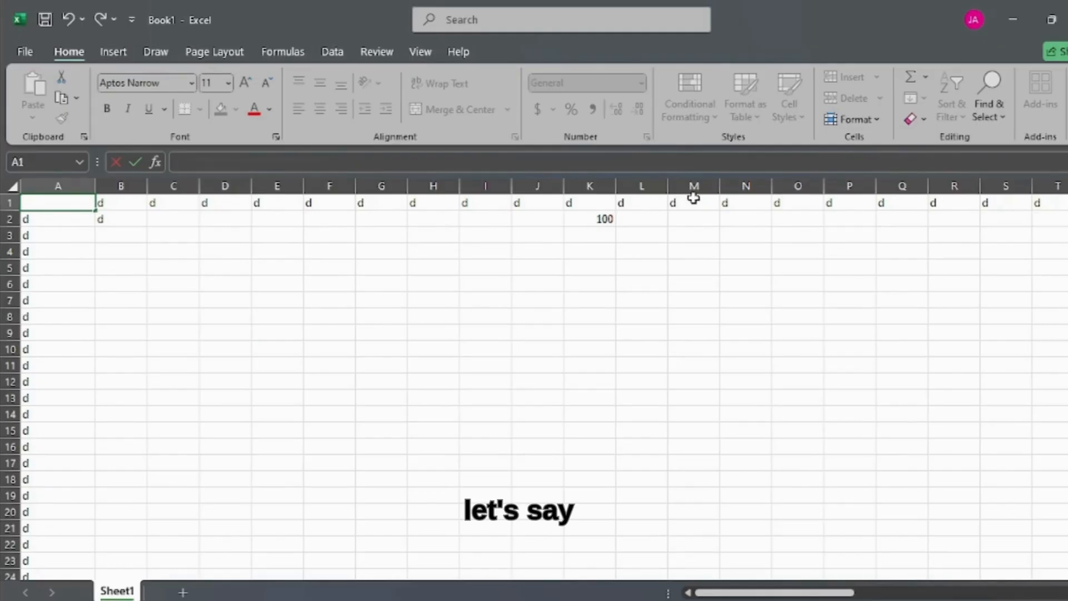
type("B")
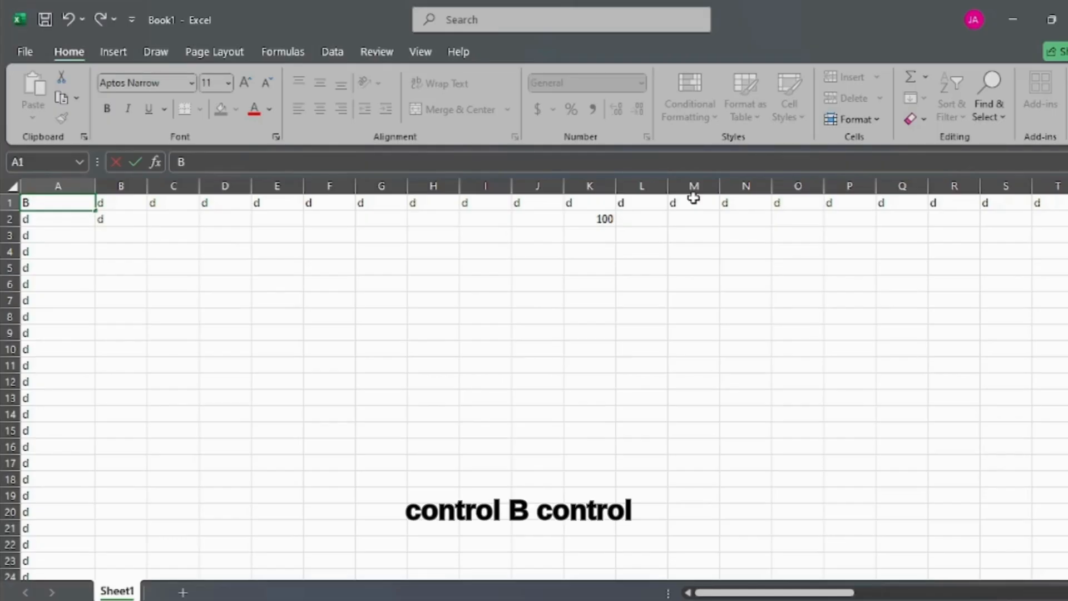
Step: Try to apply bold and italic to the B while editing cell A1
key("ctrl+b")
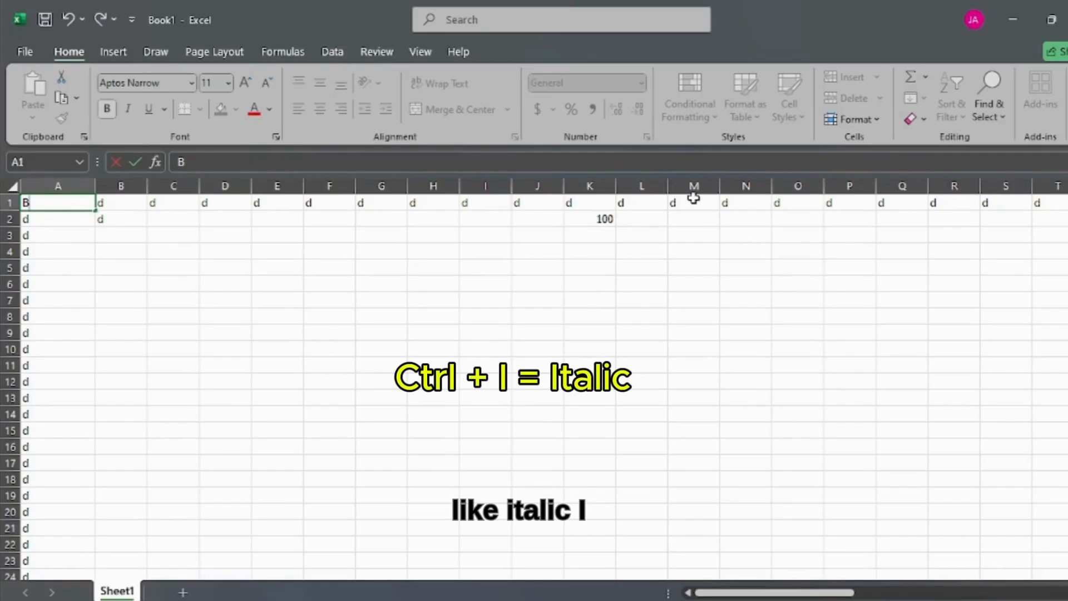
key("ctrl+i")
key("ctrl+i")
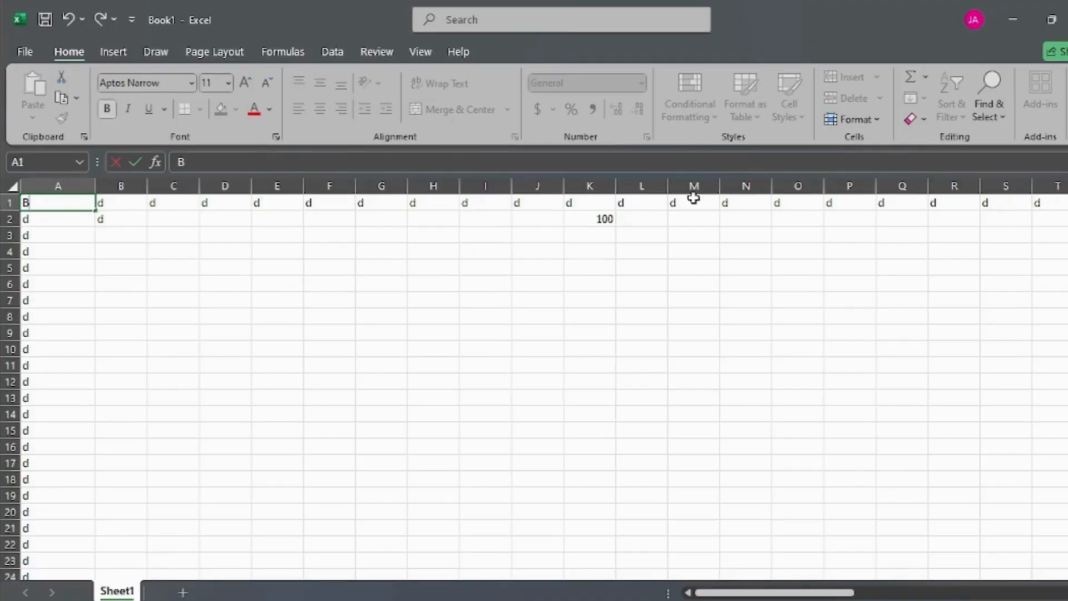
Step: Complete the entry in cell A1 and make it italic, switching its underline on and off as well
key("Return")
key("Up")
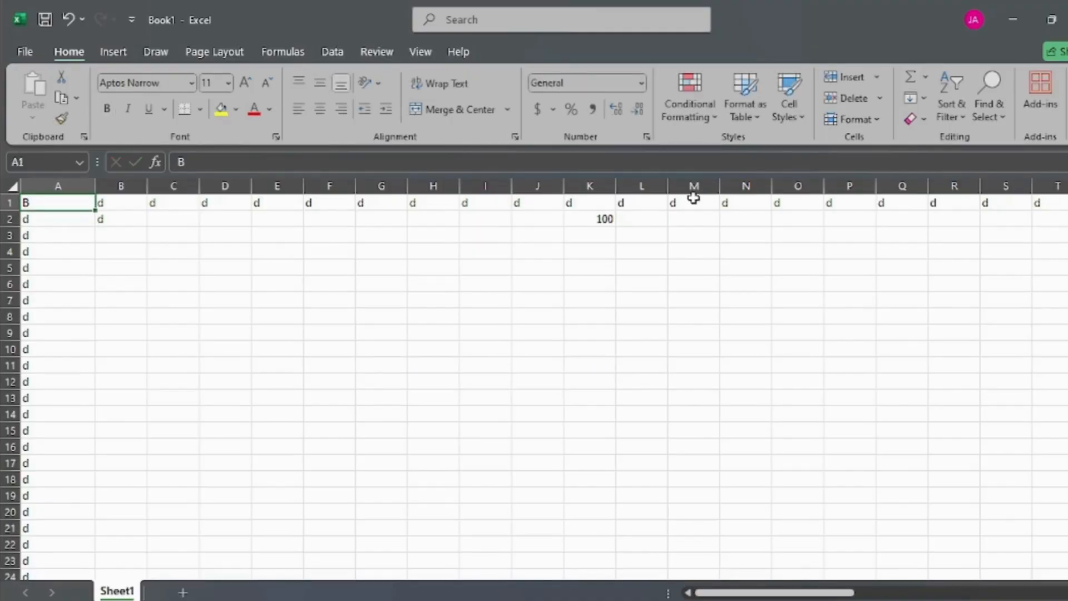
key("ctrl+i")
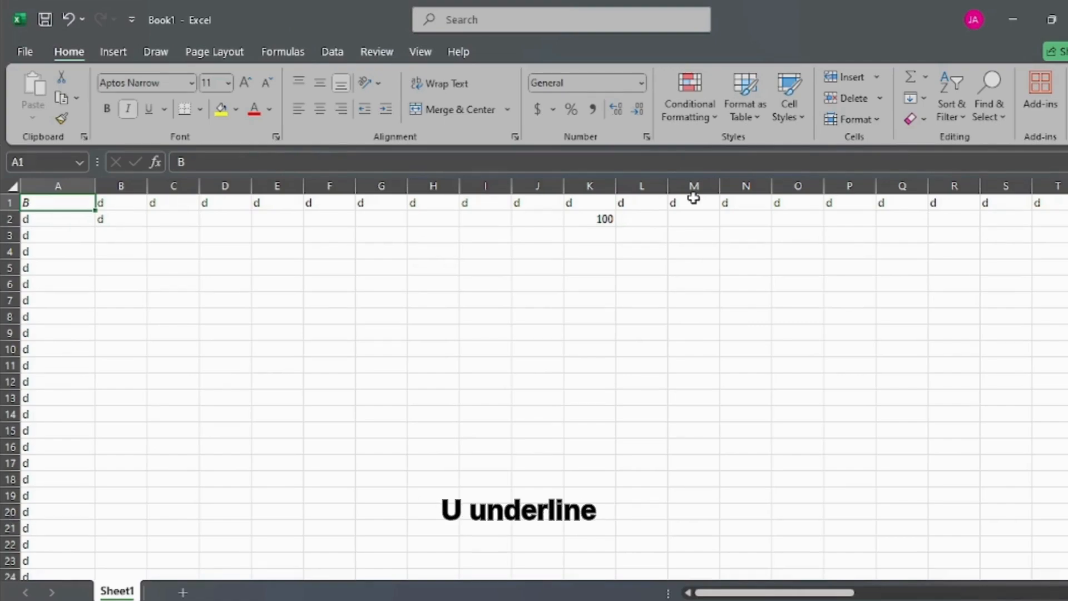
key("ctrl+u")
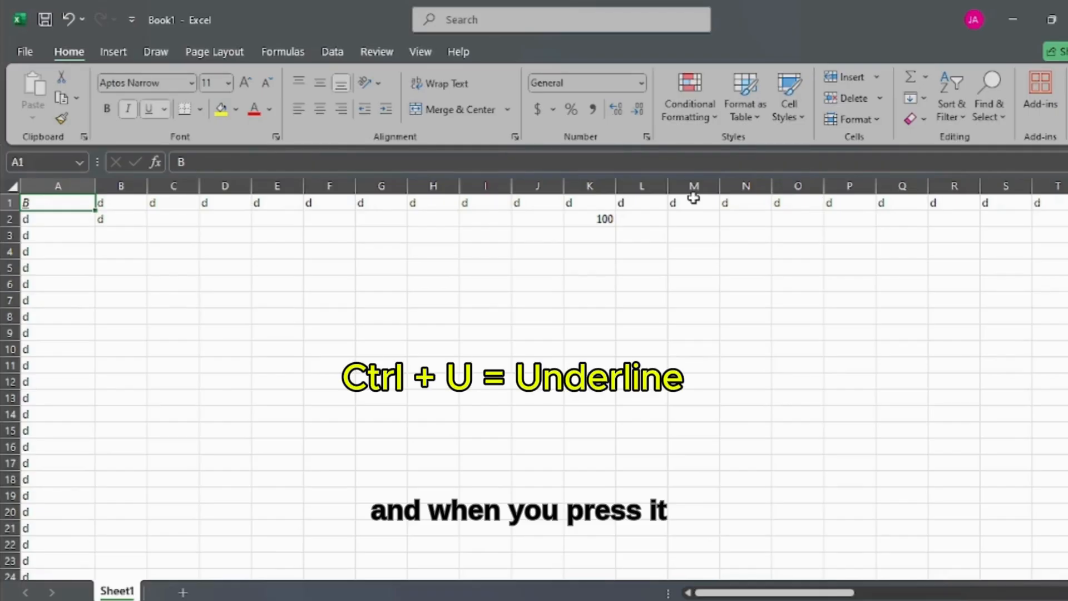
key("ctrl+u")
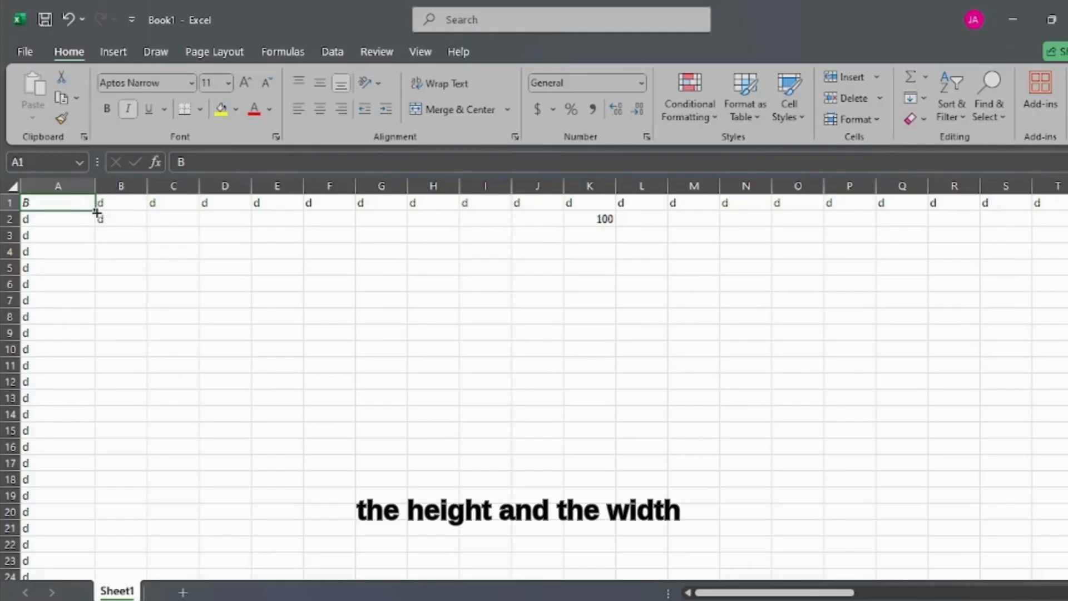
Step: Fill the italic B from cell A1 down to A3, and enlarge row 1 to several times its height
left_click_drag(96, 212, 100, 242)
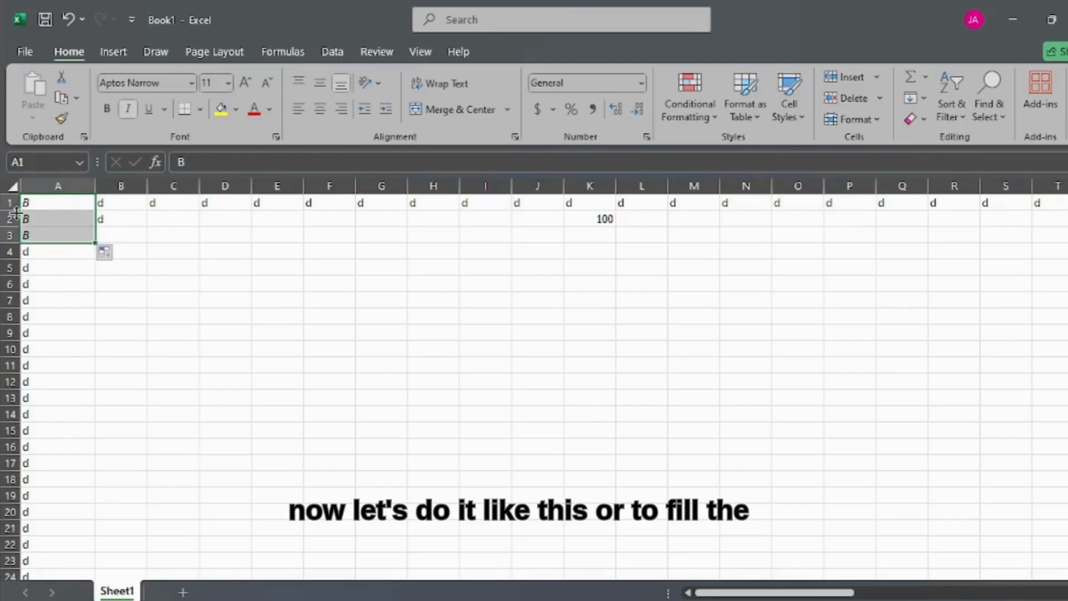
left_click_drag(12, 211, 18, 272)
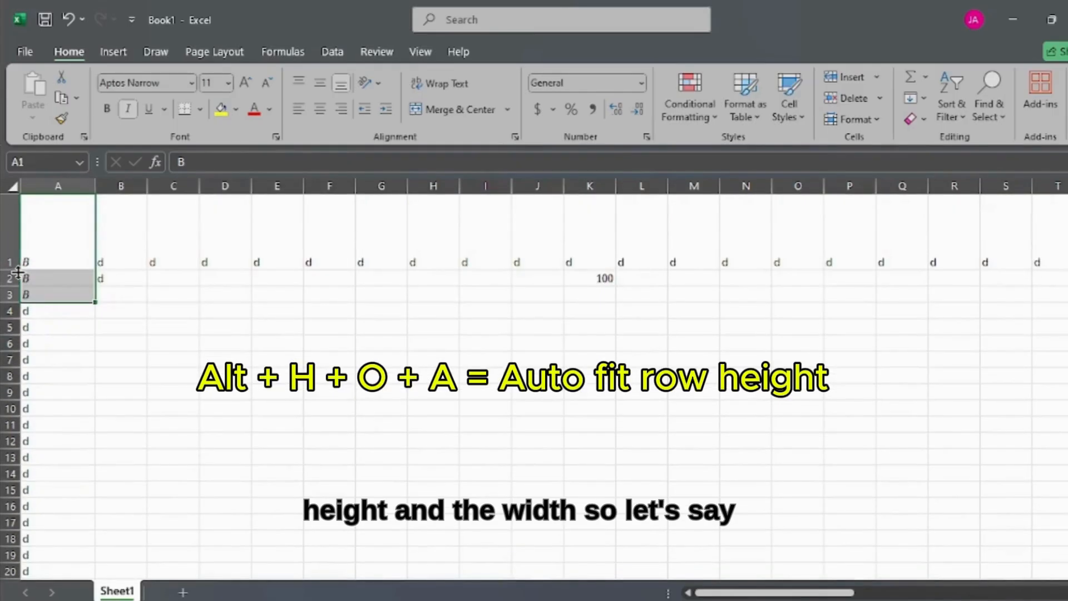
Step: Replace the content of cell A1 with a lowercase b
left_click(53, 251)
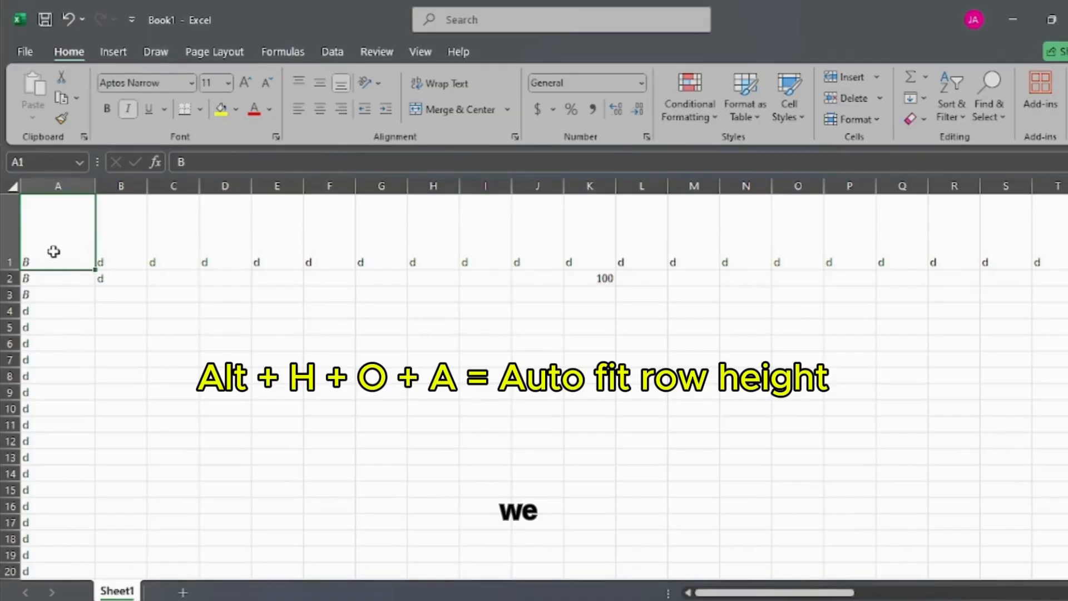
key("ctrl+z")
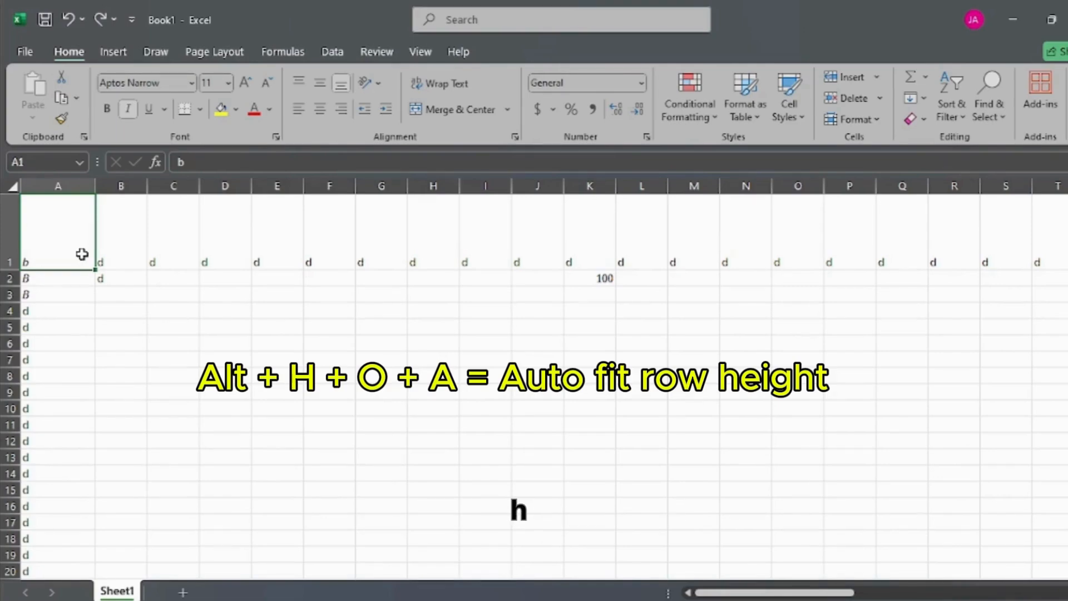
Step: AutoFit the height of row 1 and the width of column A to the content of cell A1
key("alt")
key("h")
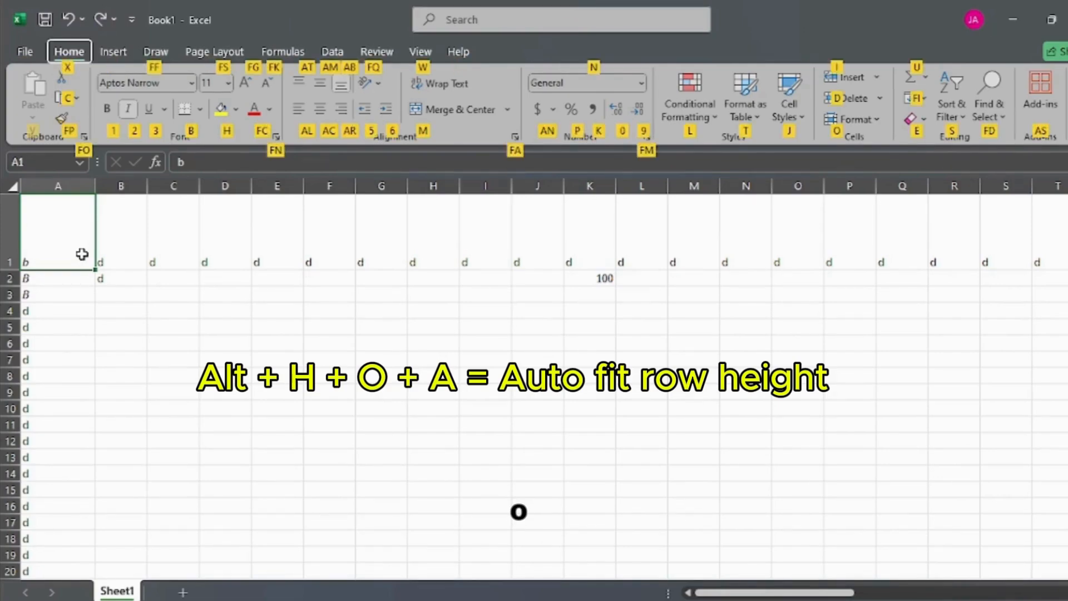
key("o")
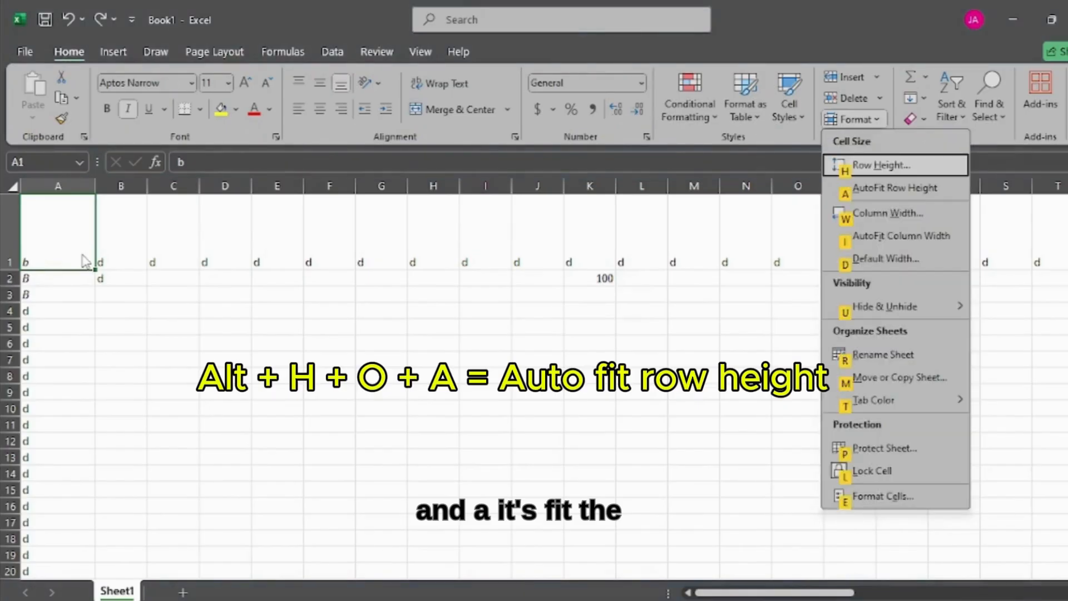
key("a")
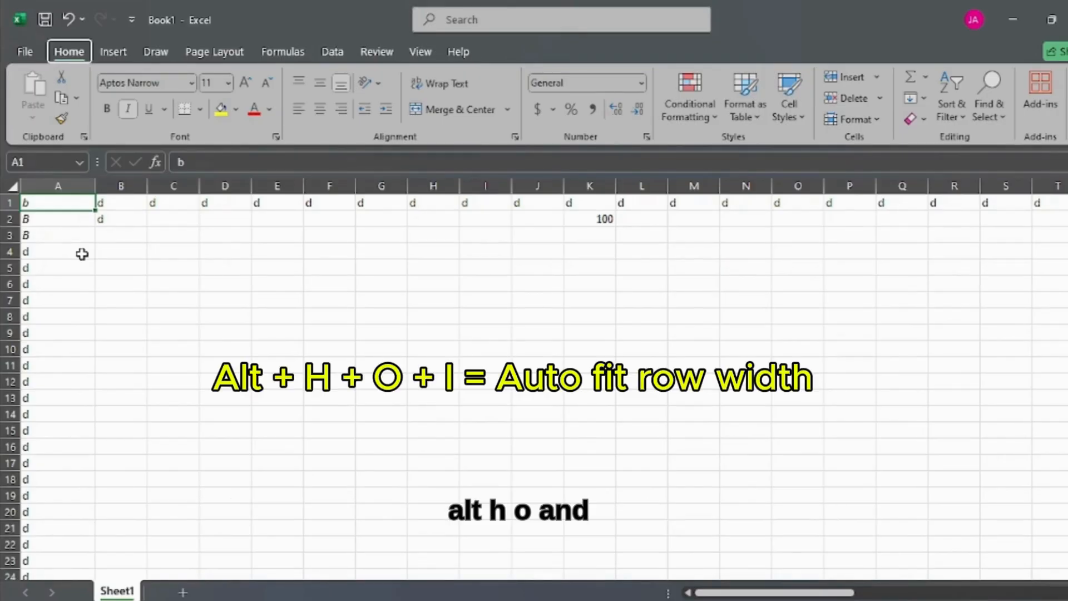
key("alt+h")
key("o")
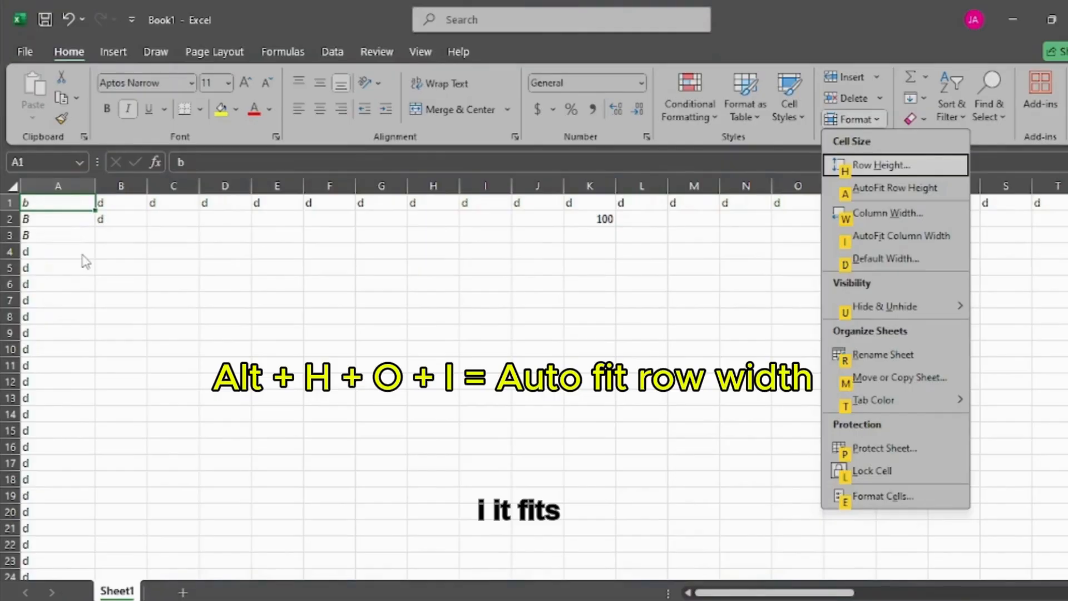
key("i")
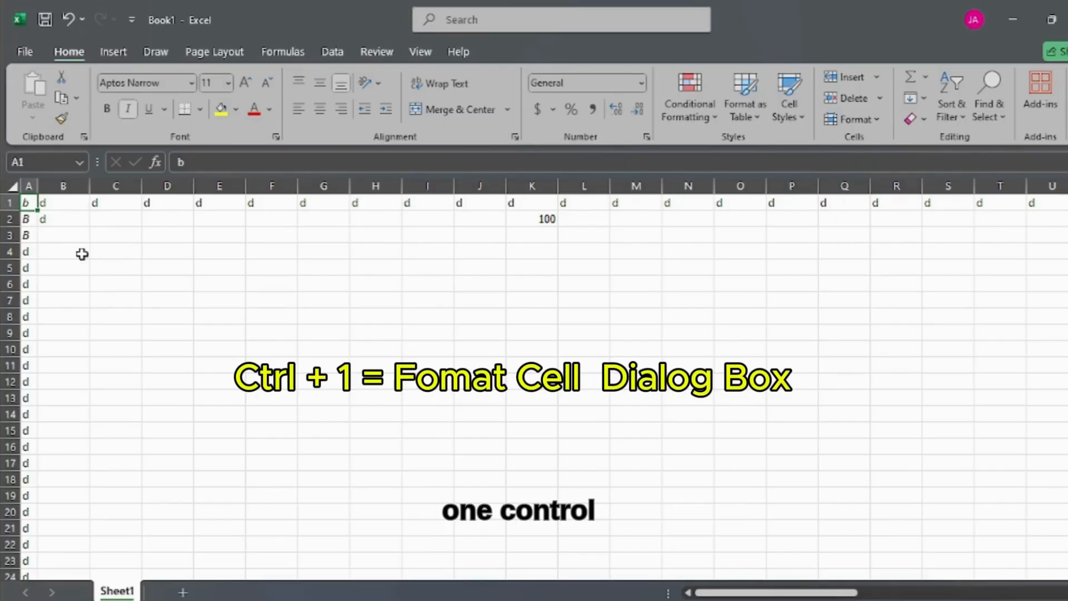
Step: Open the Format Cells dialog for cell A1 and close it without making changes
key("ctrl+1")
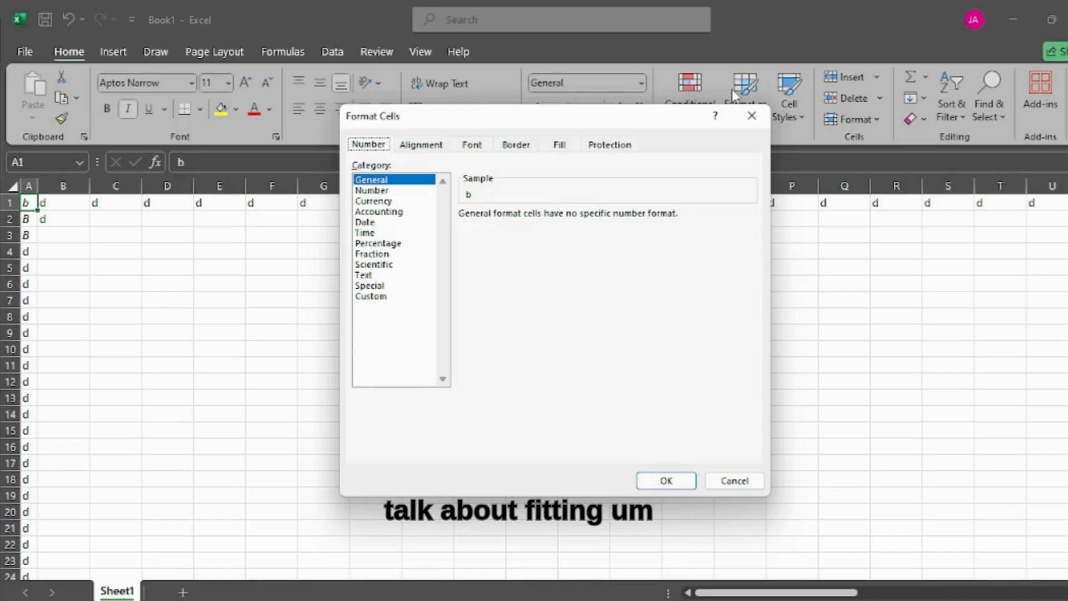
left_click(751, 117)
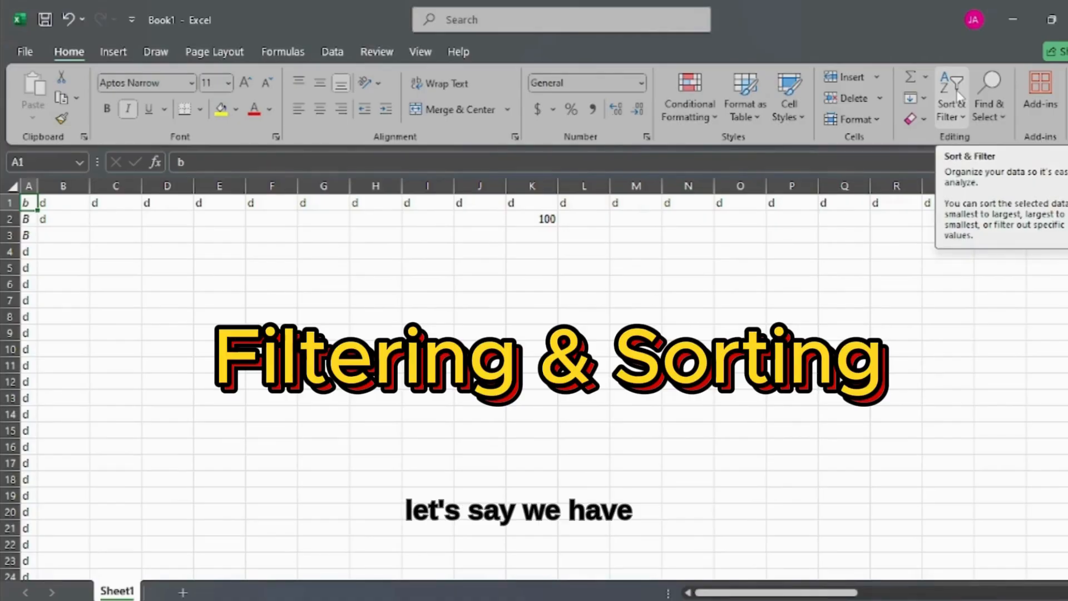
Step: Enter Monday in cell B1 and Tuesday in cell B2, replacing the existing letters
left_click(29, 220)
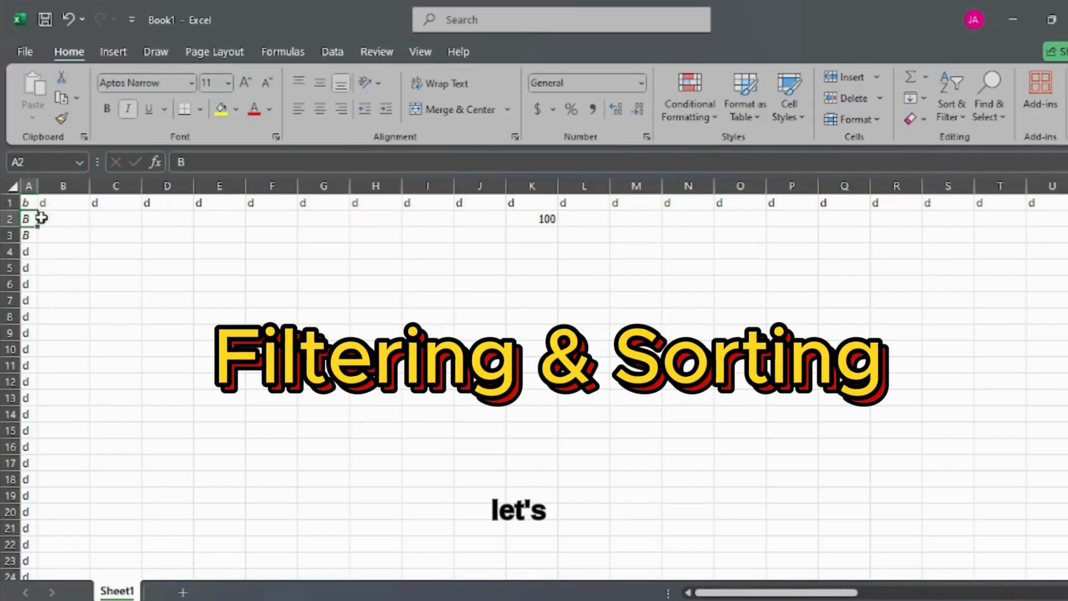
left_click(51, 205)
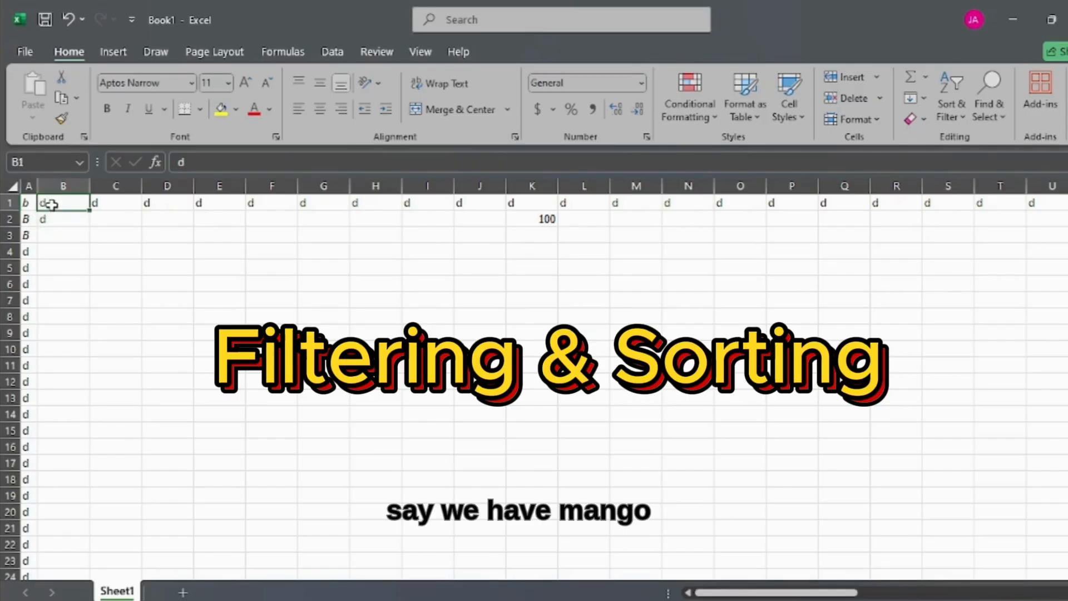
type("M")
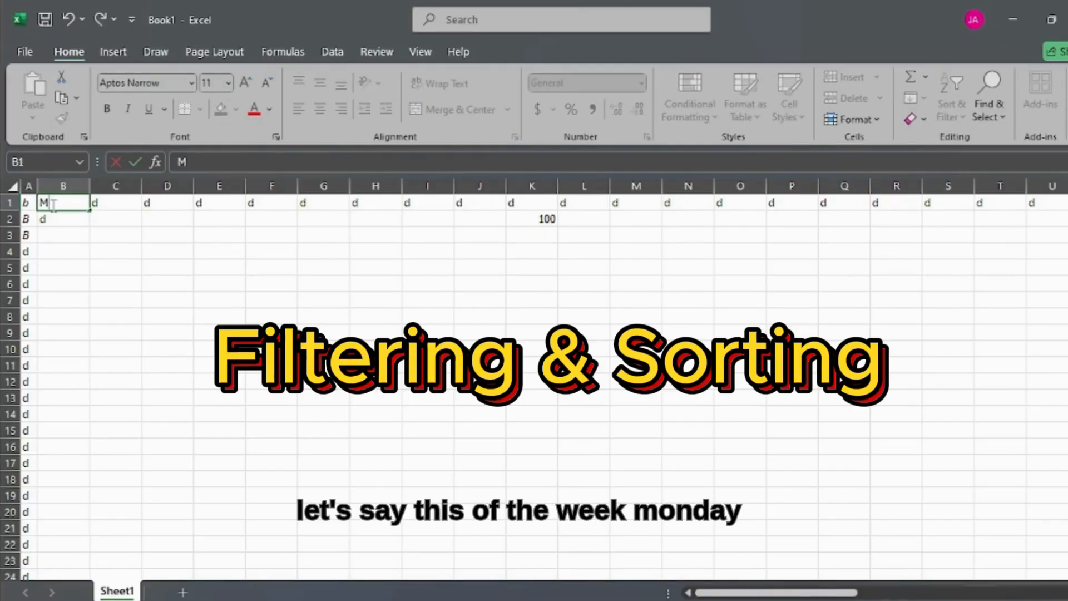
type("onday")
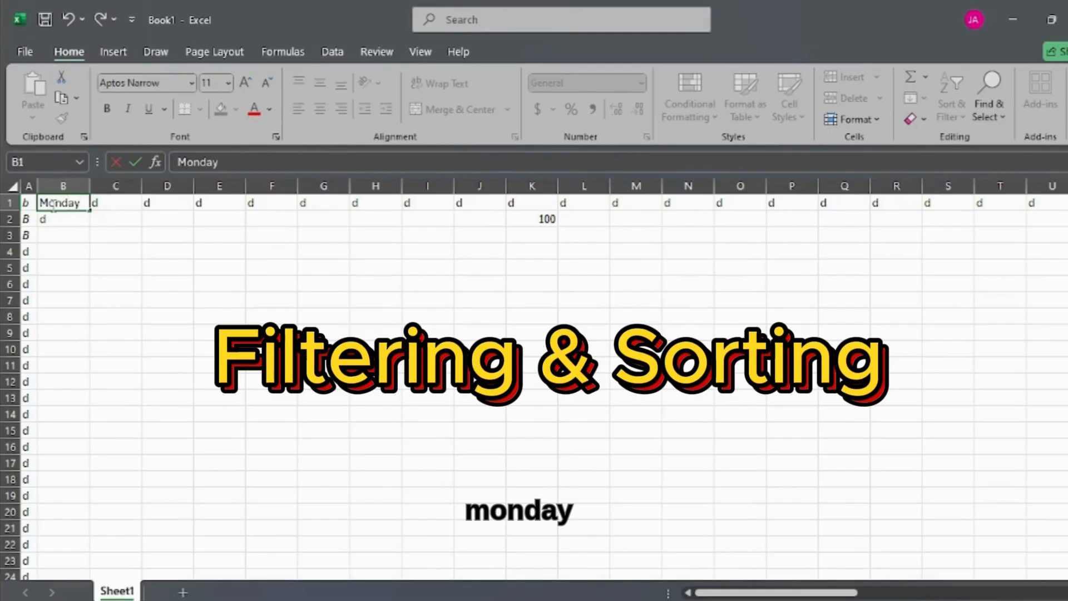
key("Tab")
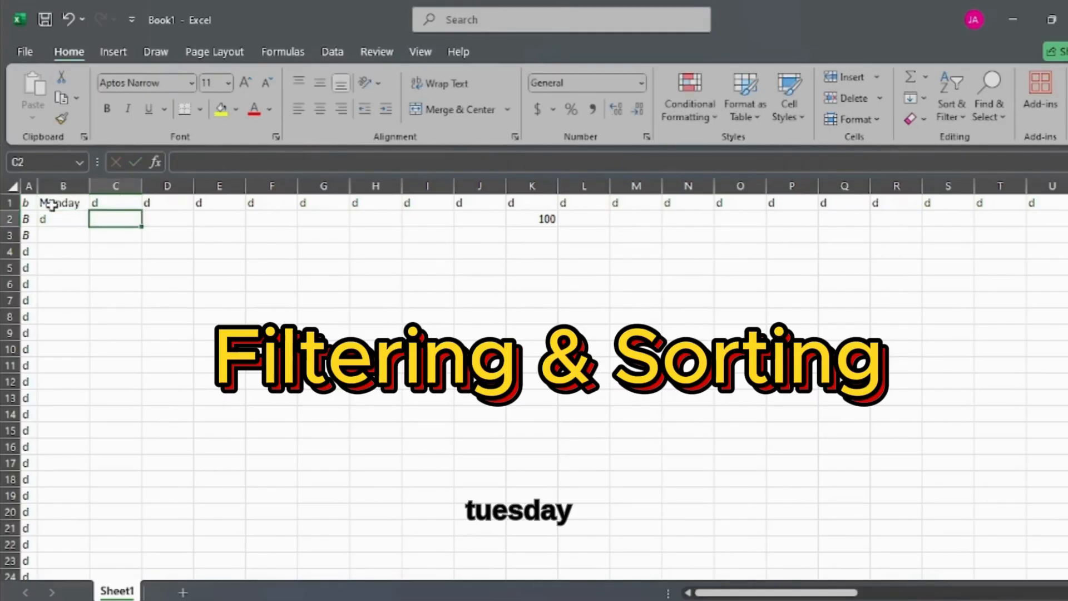
key("Return")
type("Tu")
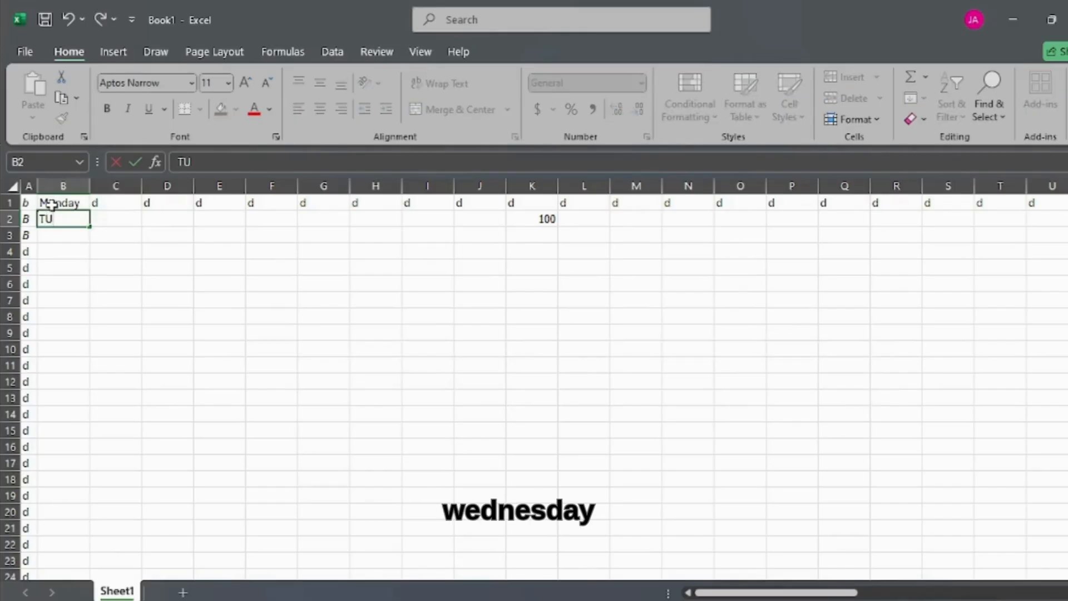
type("esday")
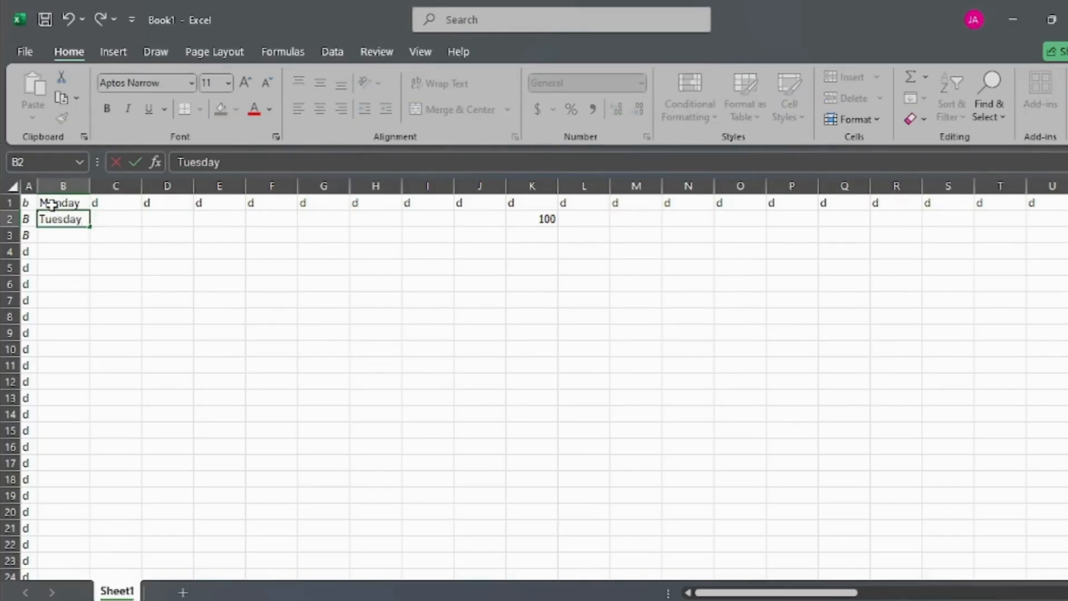
key("Return")
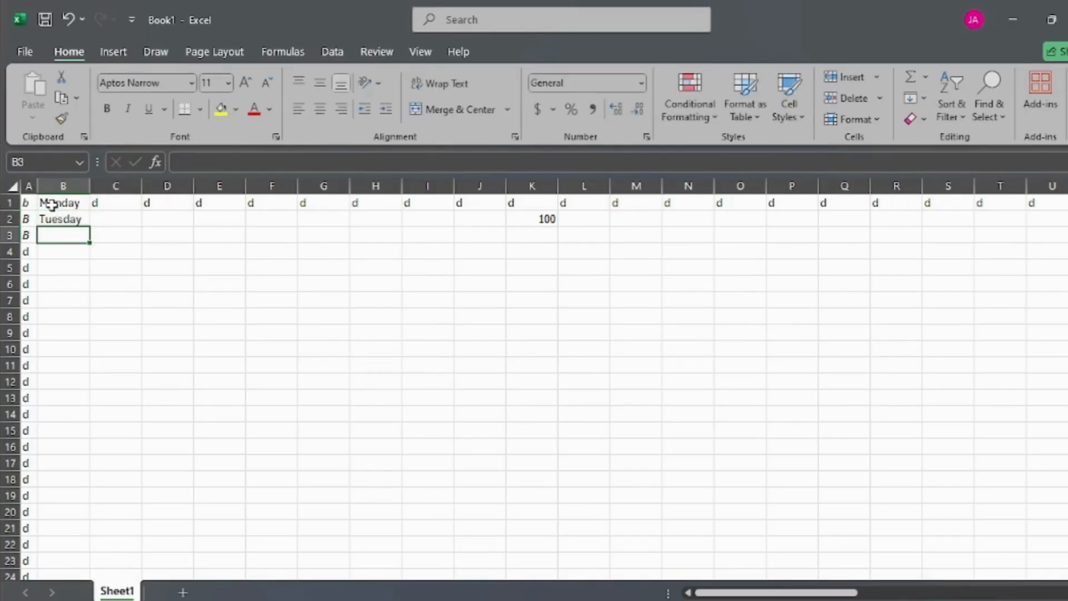
type("w")
key("BackSpace")
type("W")
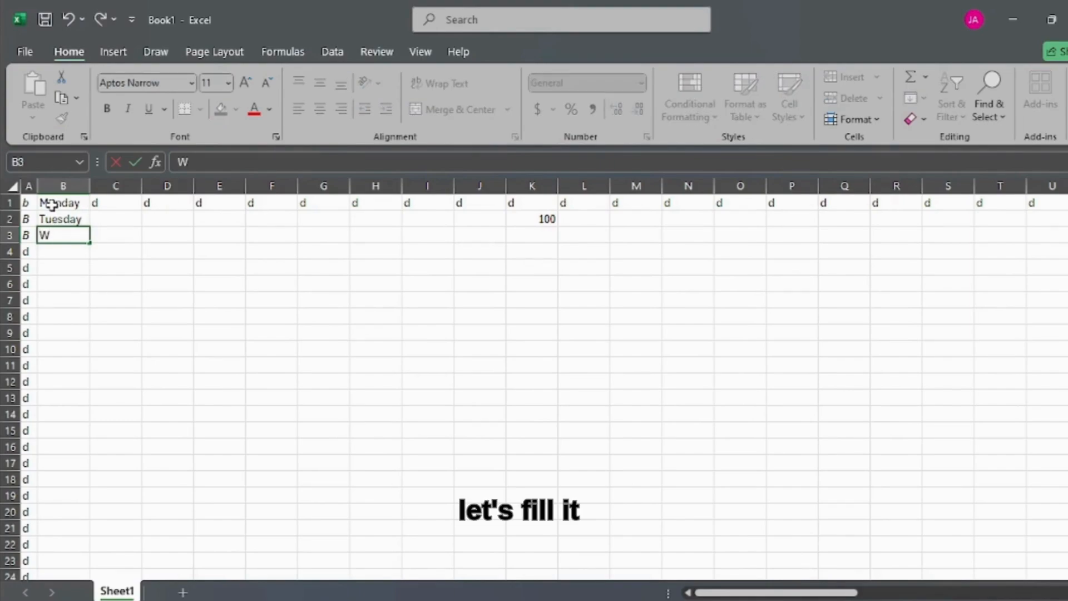
key("BackSpace")
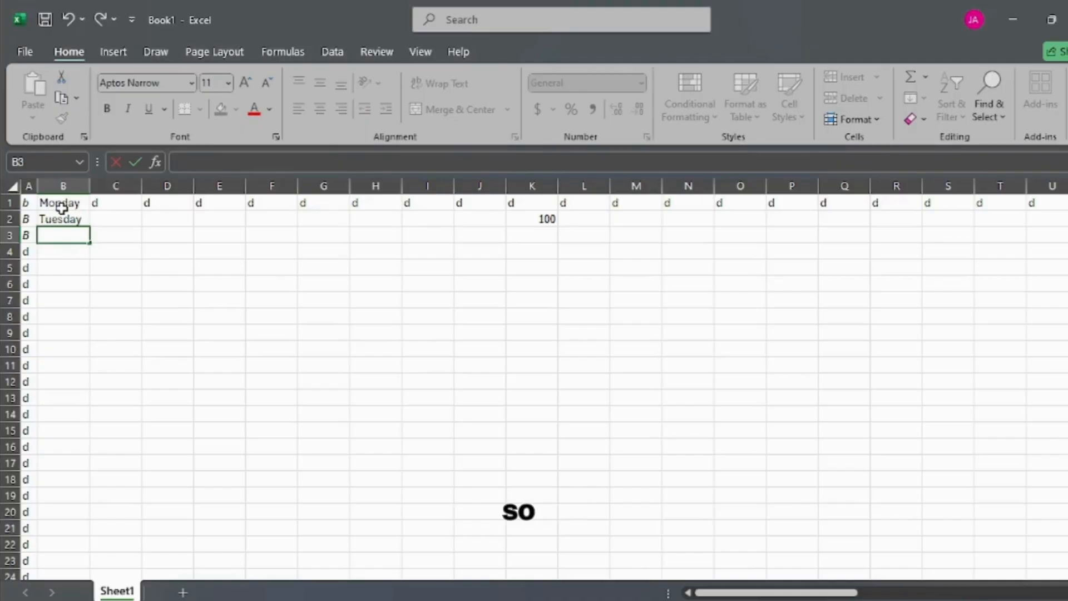
Step: Fill the weekday series from Monday in cell B1 down to Sunday in cell B7
left_click(61, 206)
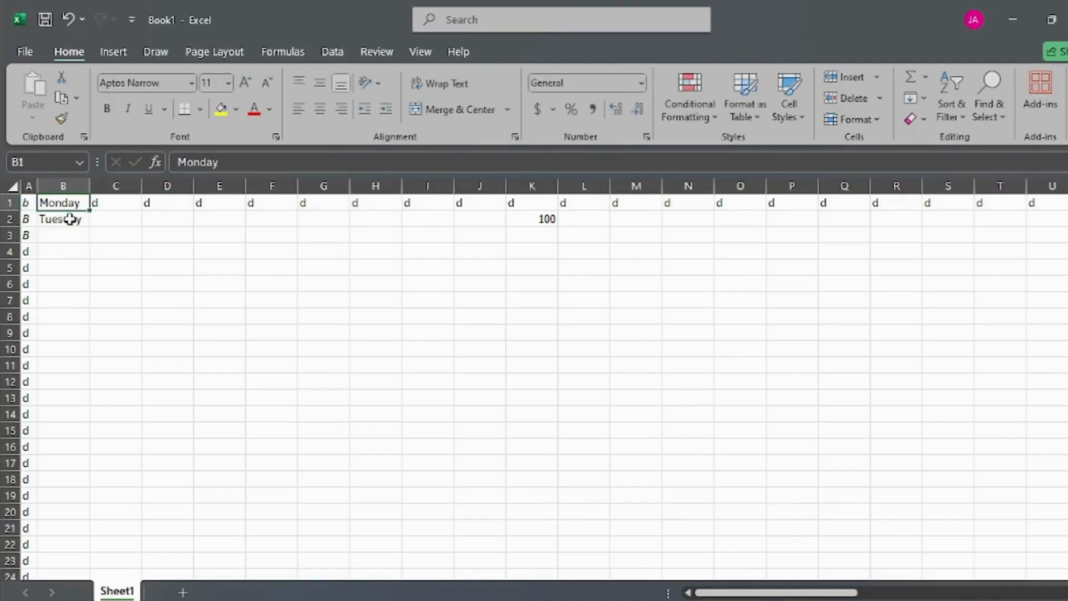
mouse_move(69, 204)
left_mouse_down()
mouse_move(85, 235)
mouse_move(76, 312)
left_mouse_up()
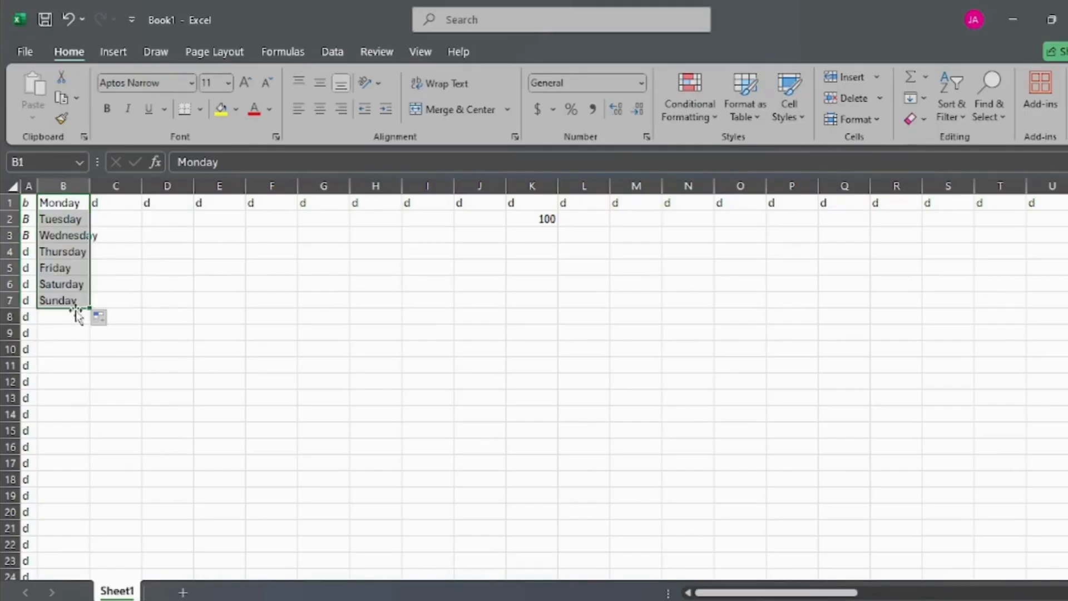
Step: Apply a filter to the whole of column B
left_click(74, 185)
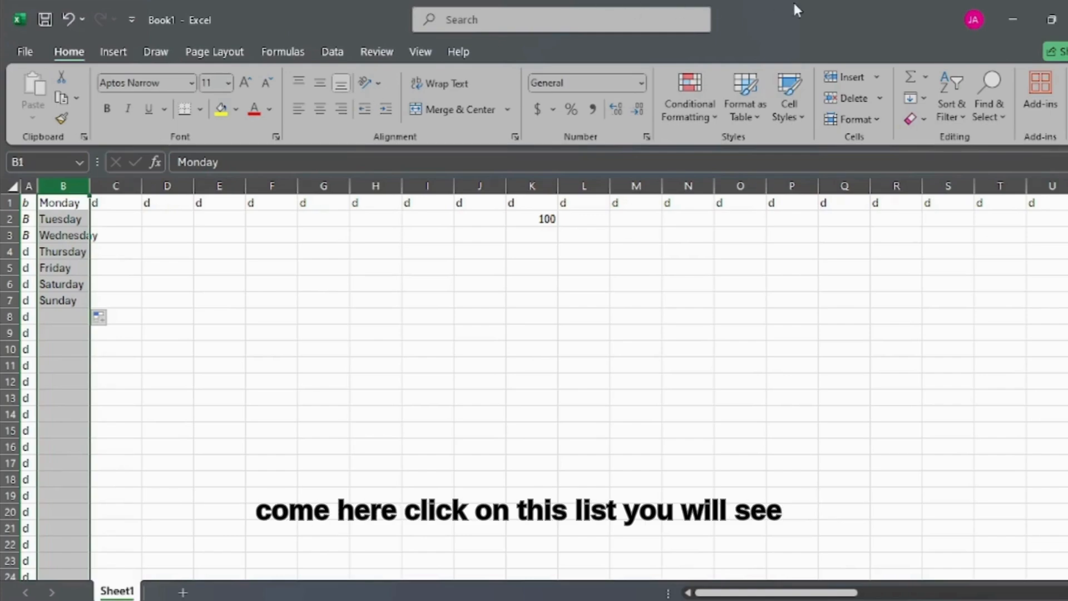
left_click(951, 109)
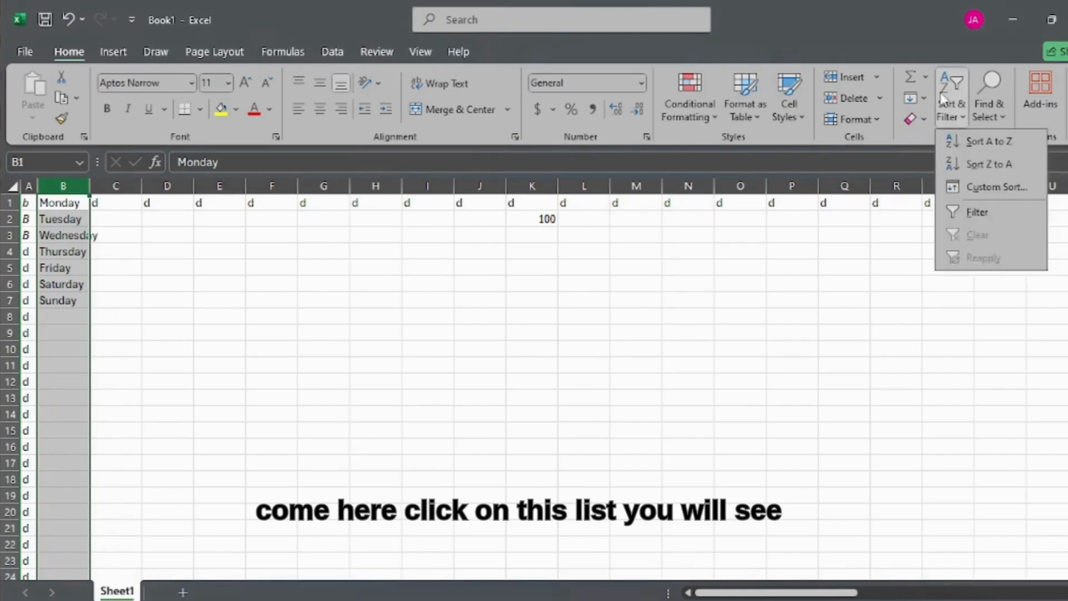
left_click(958, 212)
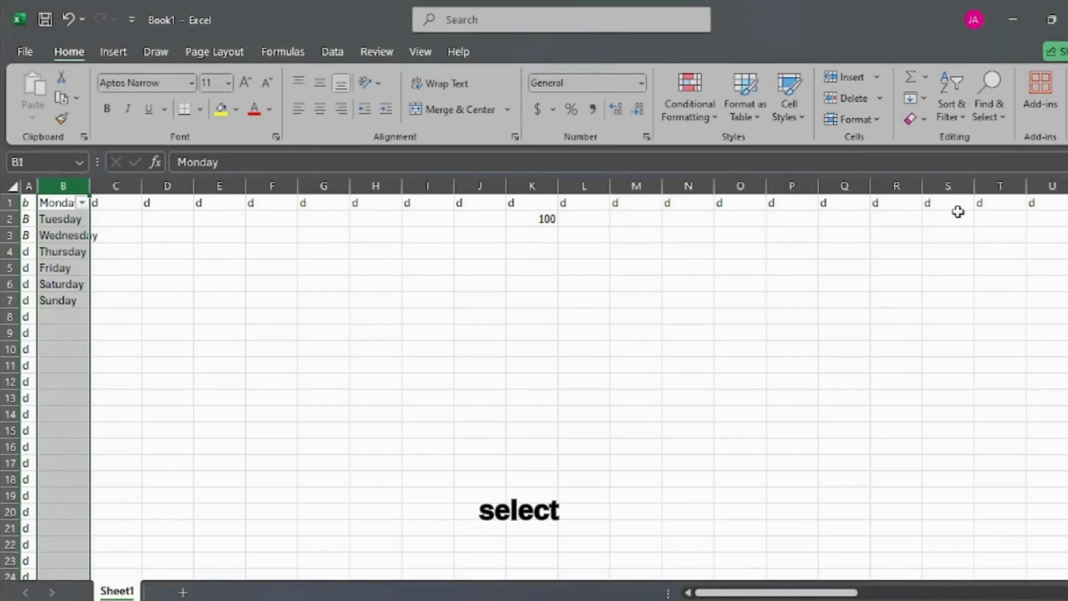
Step: Try to filter column B to Monday alone by deselecting all values and searching for monday, and cancel the filter choices
left_click(82, 203)
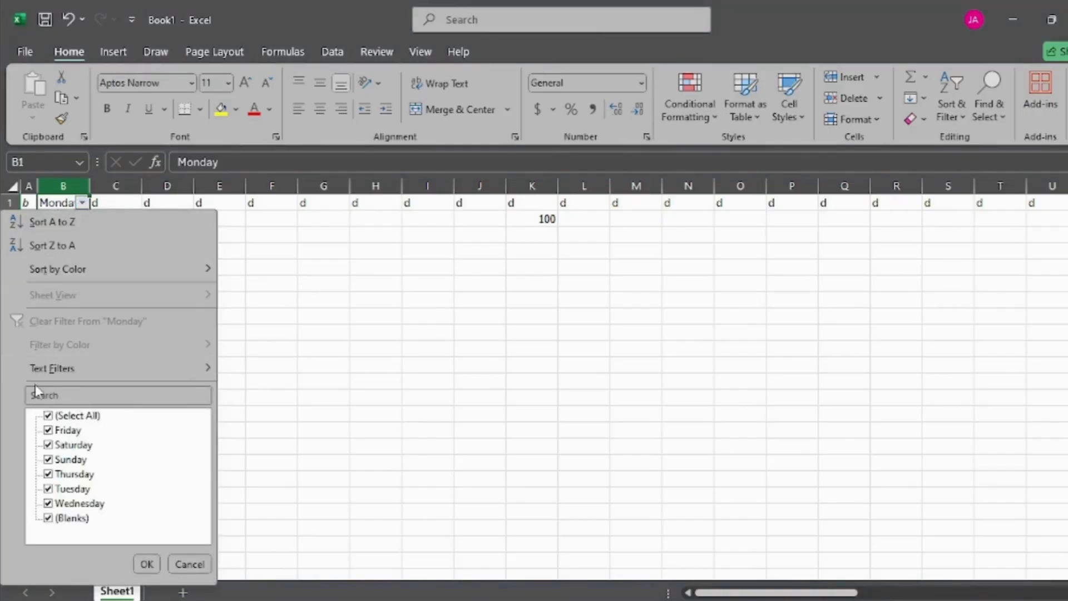
left_click(56, 395)
left_click(54, 395)
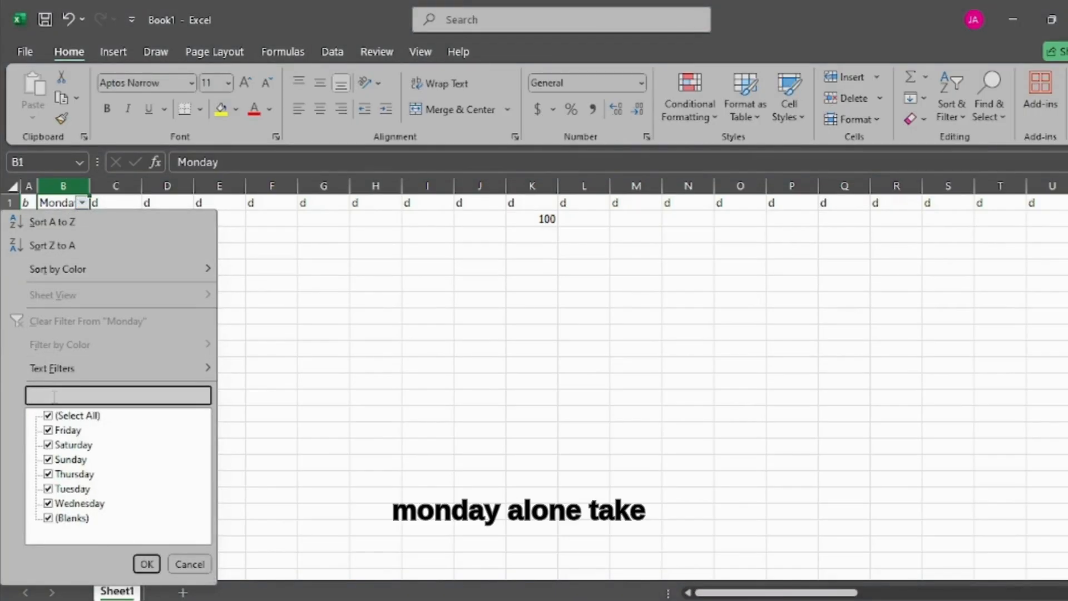
left_click(48, 415)
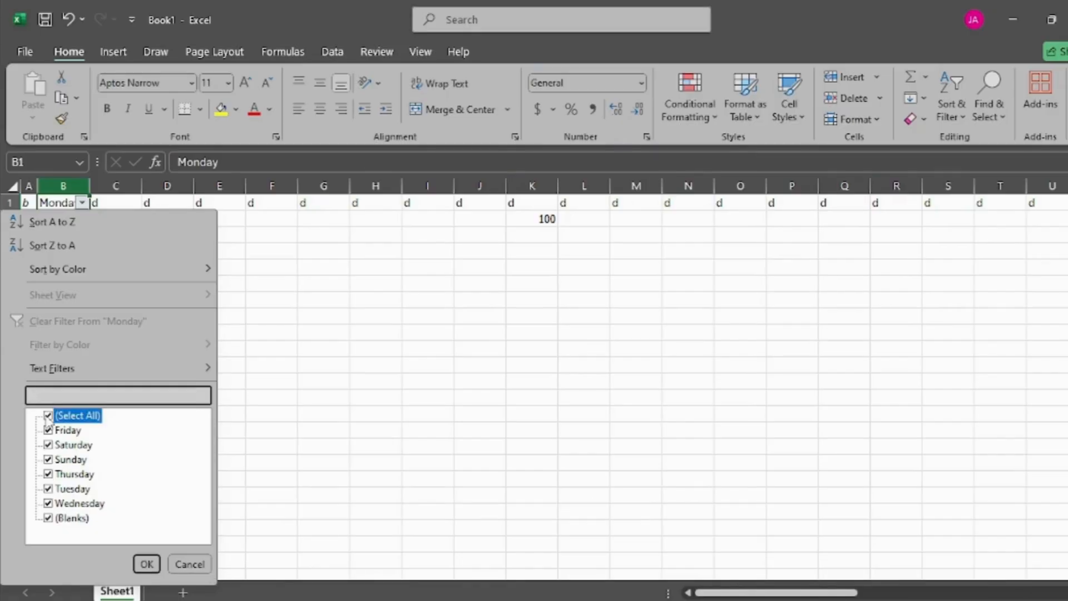
left_click(47, 393)
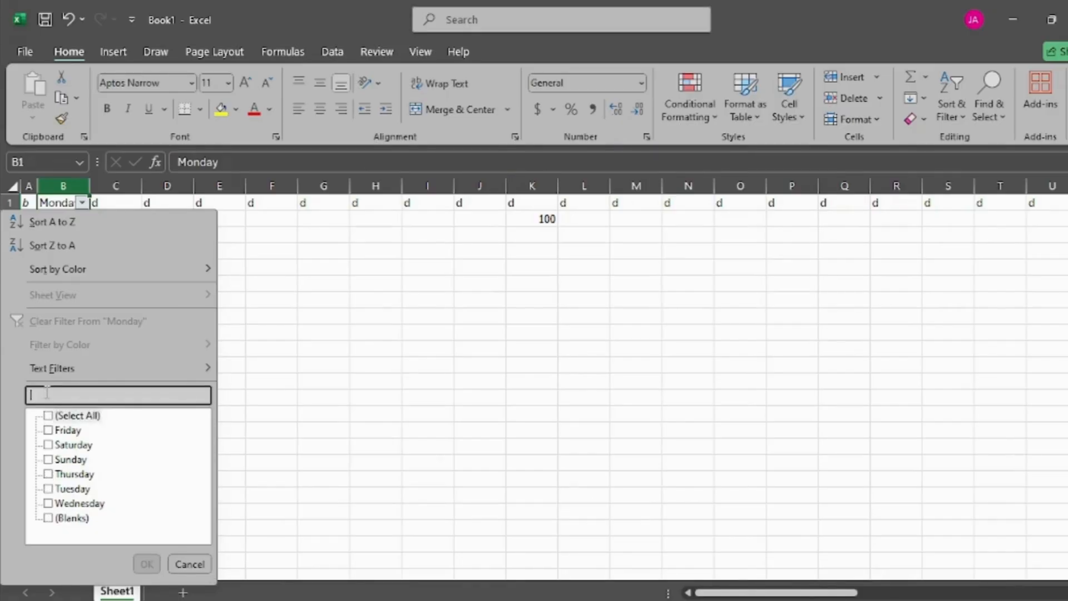
type("mon")
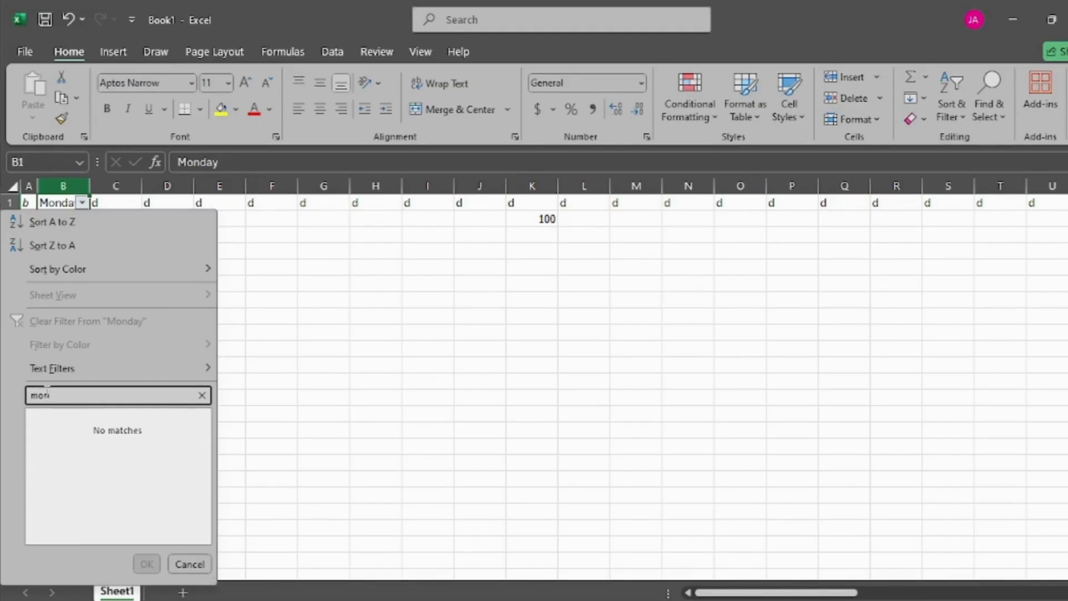
type("day")
key("BackSpace")
key("BackSpace")
key("BackSpace")
key("BackSpace")
key("BackSpace")
key("BackSpace")
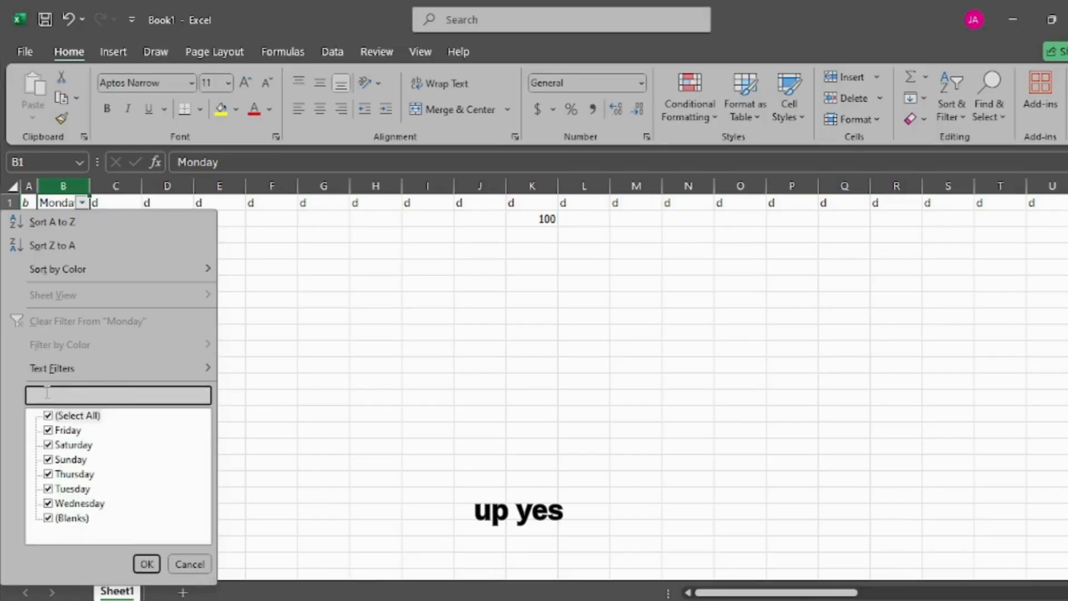
left_click(190, 563)
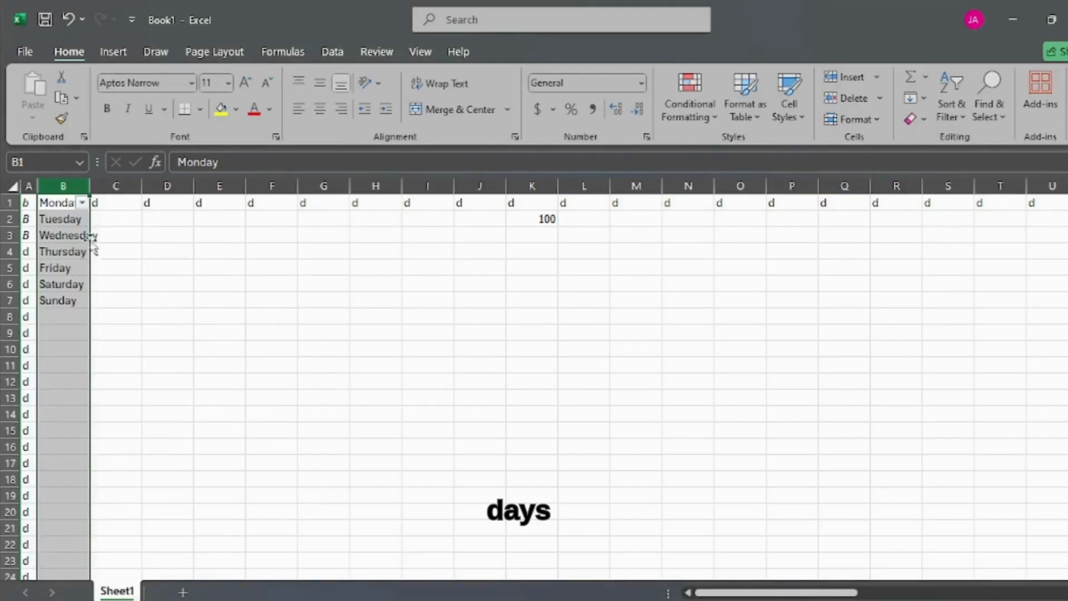
Step: Remove the filter from column B
left_click(955, 102)
left_click(968, 210)
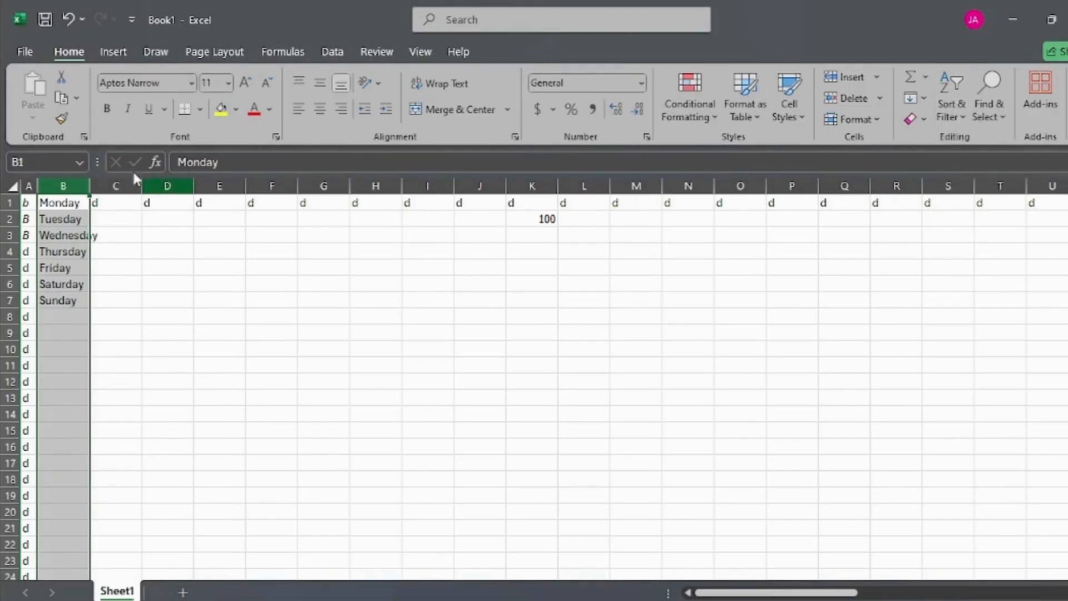
Step: Insert a blank row above row 1, over the list of weekdays
left_click(6, 203)
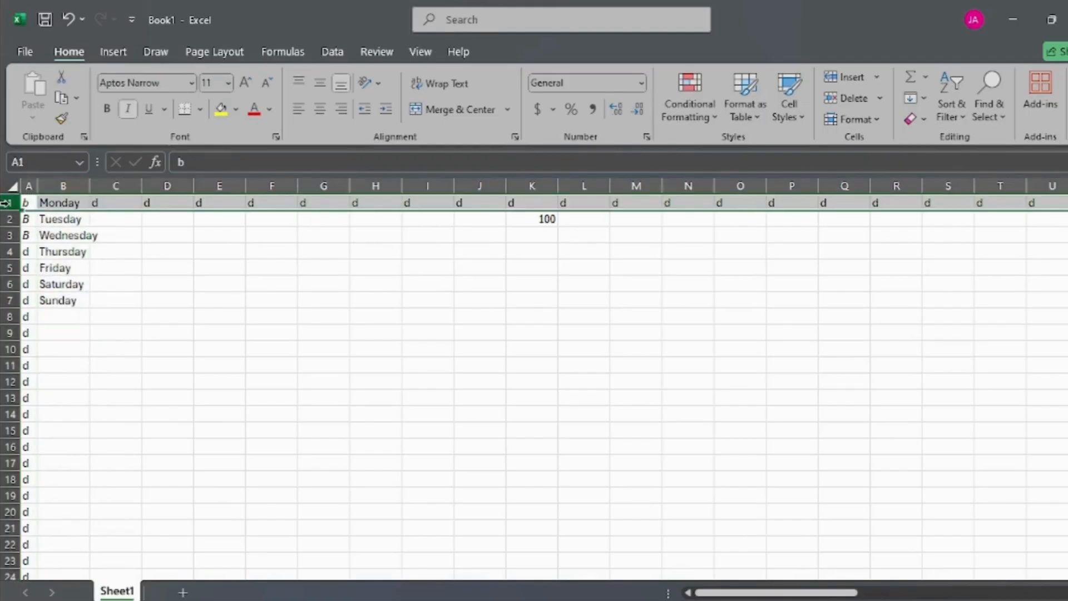
right_click(6, 202)
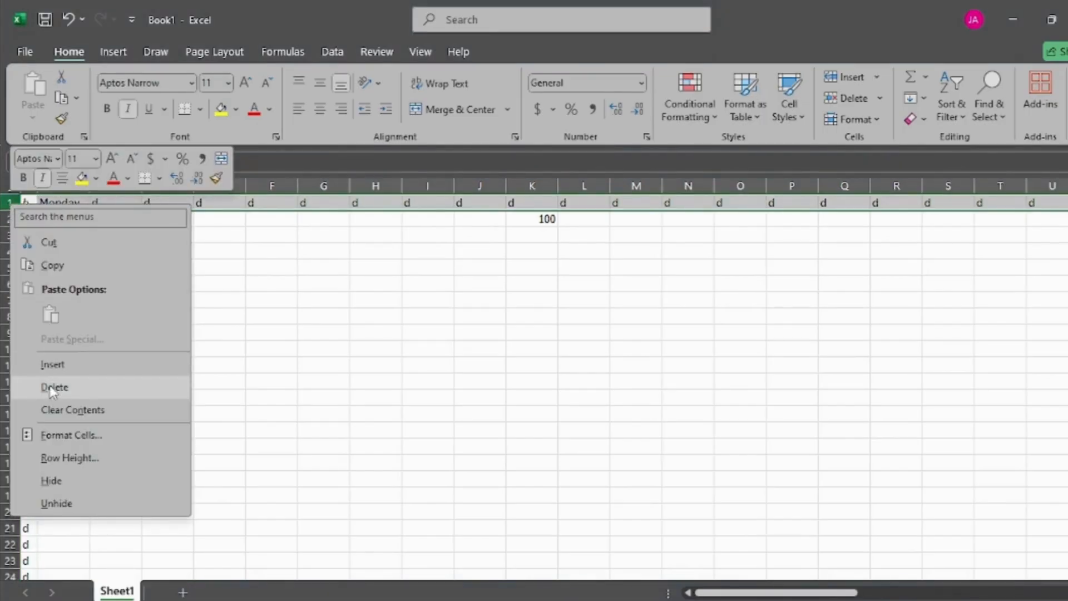
left_click(53, 364)
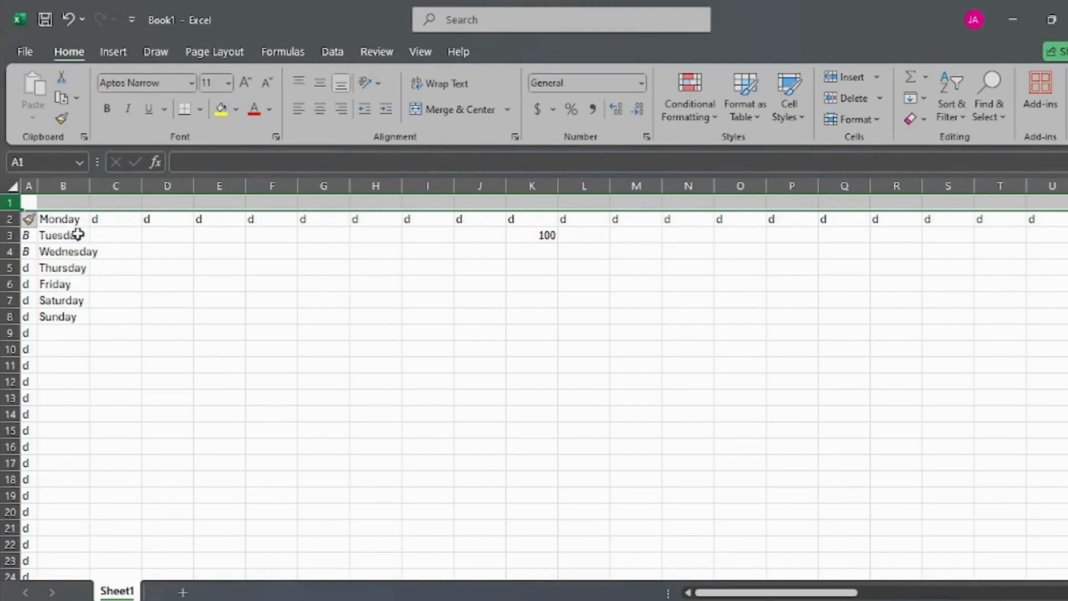
Step: Enter the header Days_of_the_Week in cell B1, directly above Monday
left_click(71, 203)
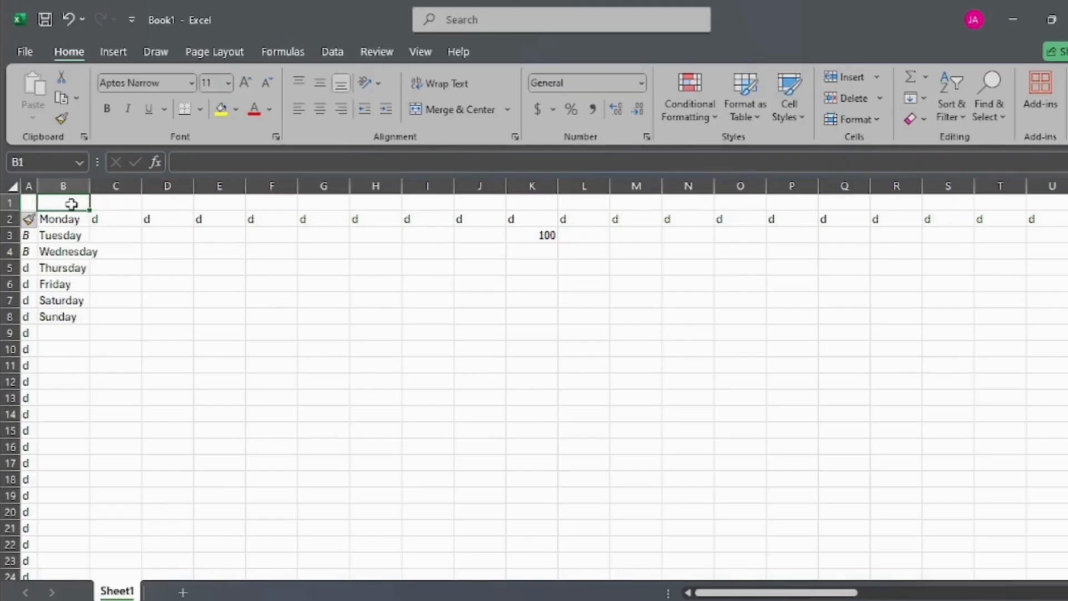
type("Days")
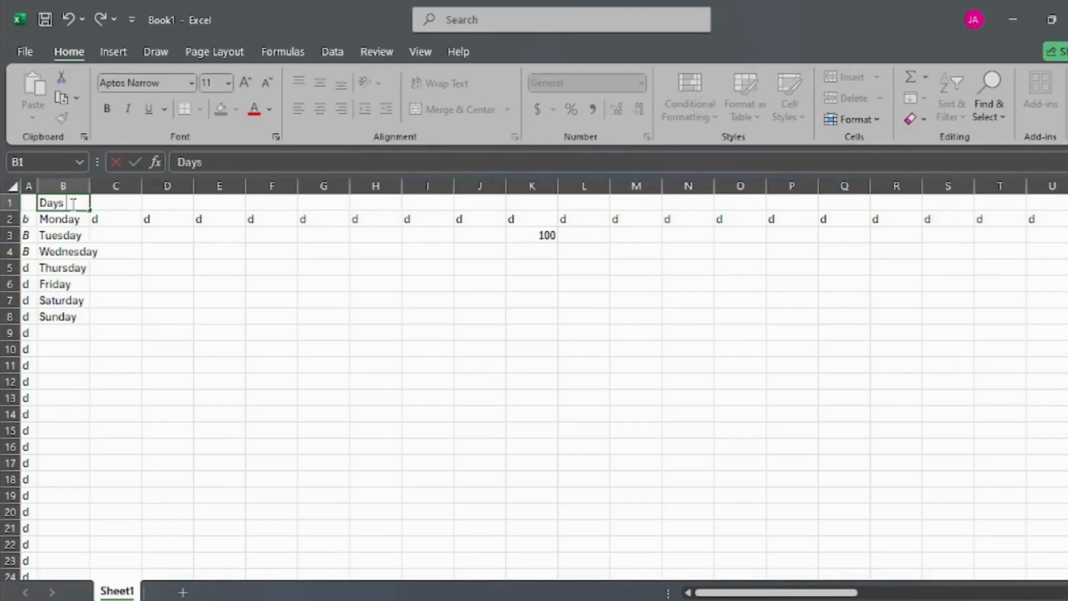
type(" c")
key("BackSpace")
type("_of_the_Week")
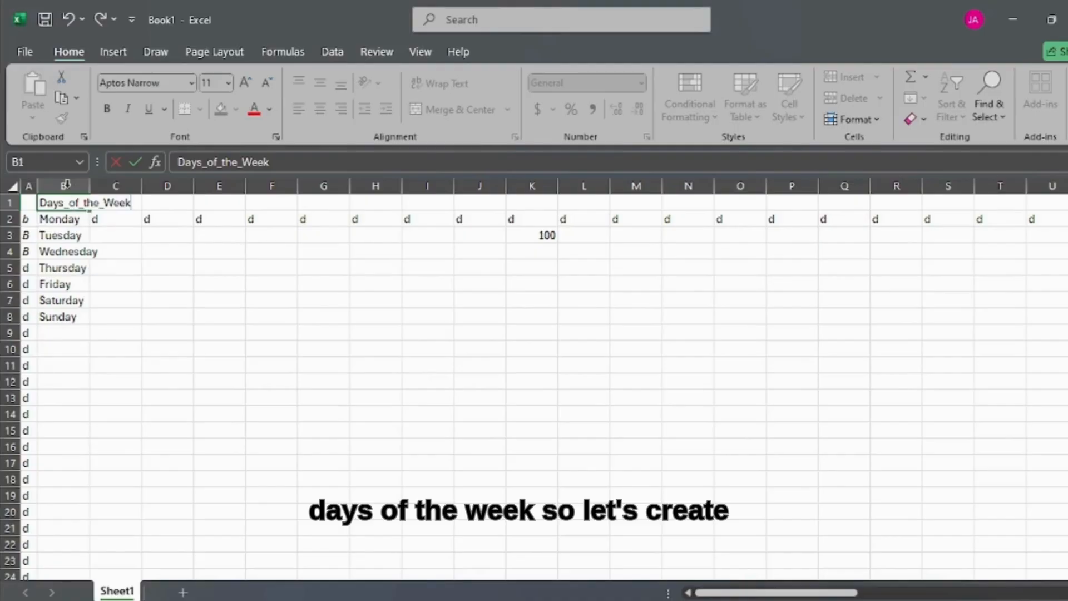
Step: Apply a filter to the whole of column B, with Days_of_the_Week as its header
left_click(64, 185)
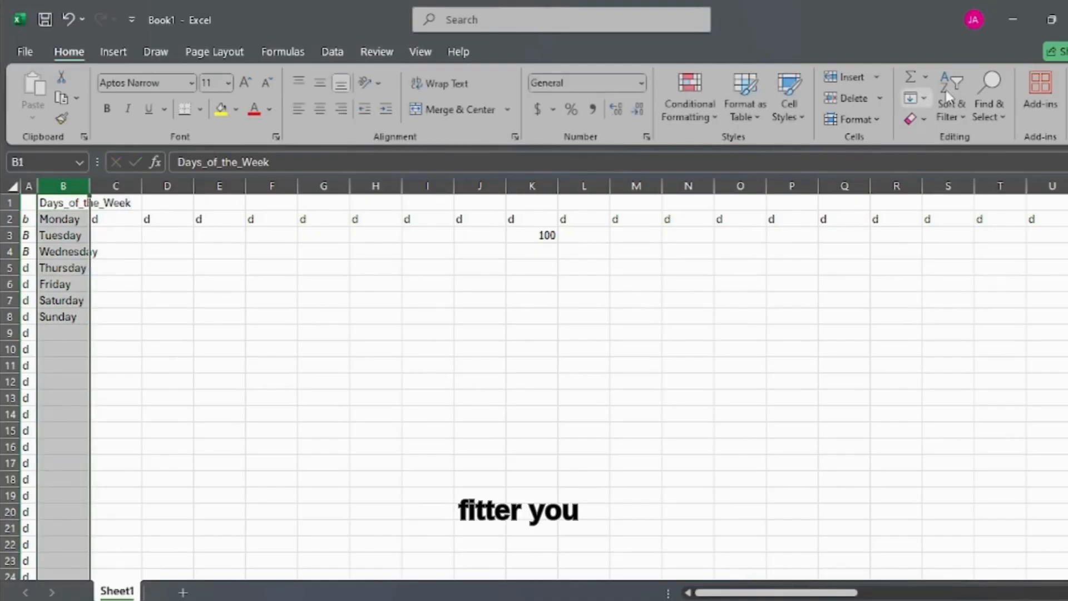
left_click(949, 92)
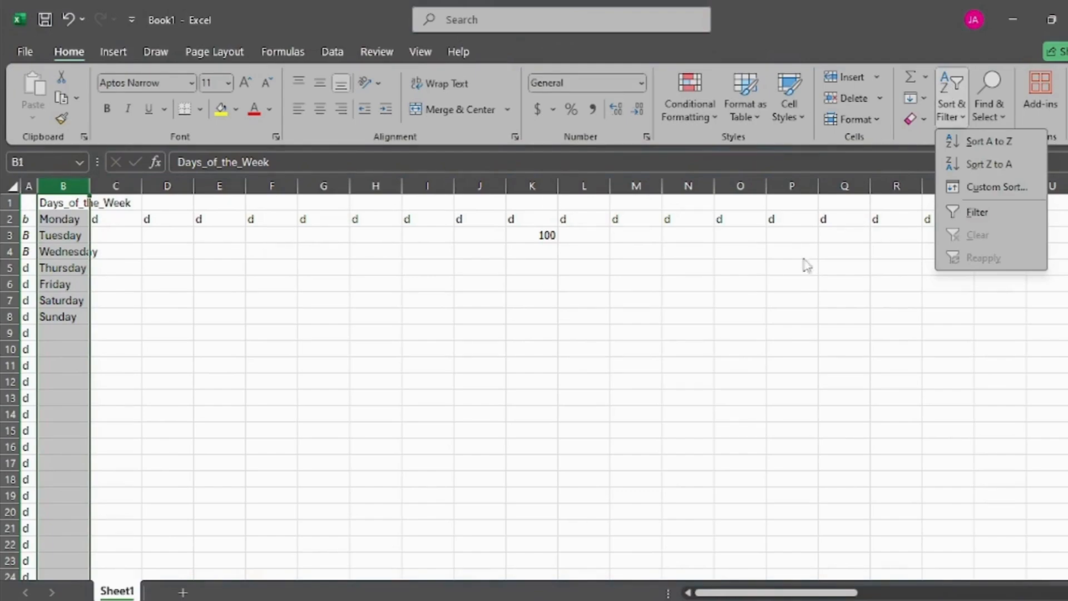
left_click(968, 212)
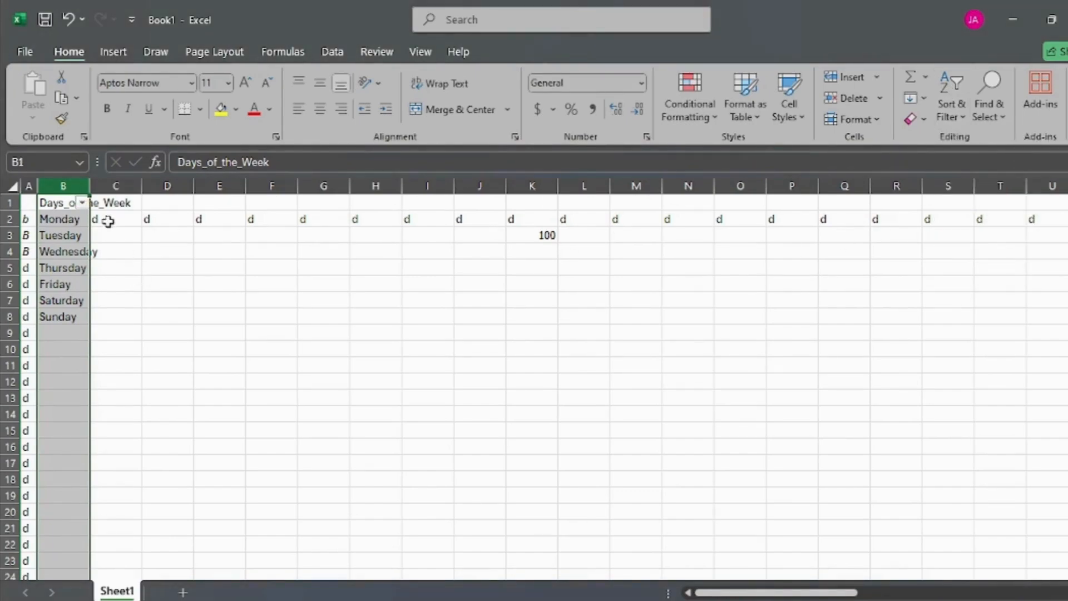
Step: Filter the Days_of_the_Week column to Monday alone by deselecting all values and searching for Monda
left_click(82, 205)
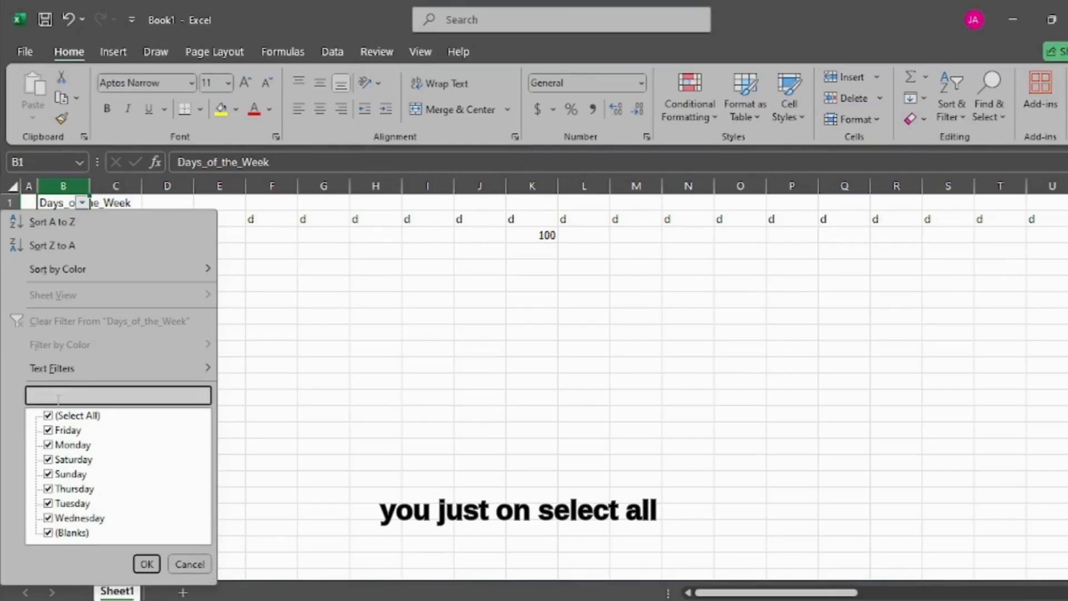
left_click(48, 416)
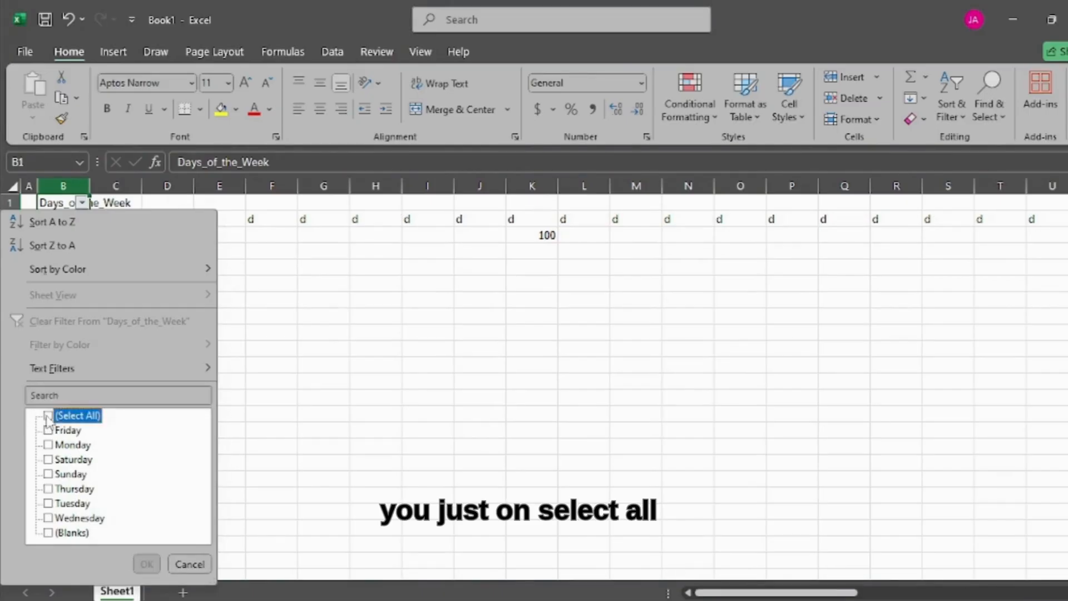
left_click(58, 395)
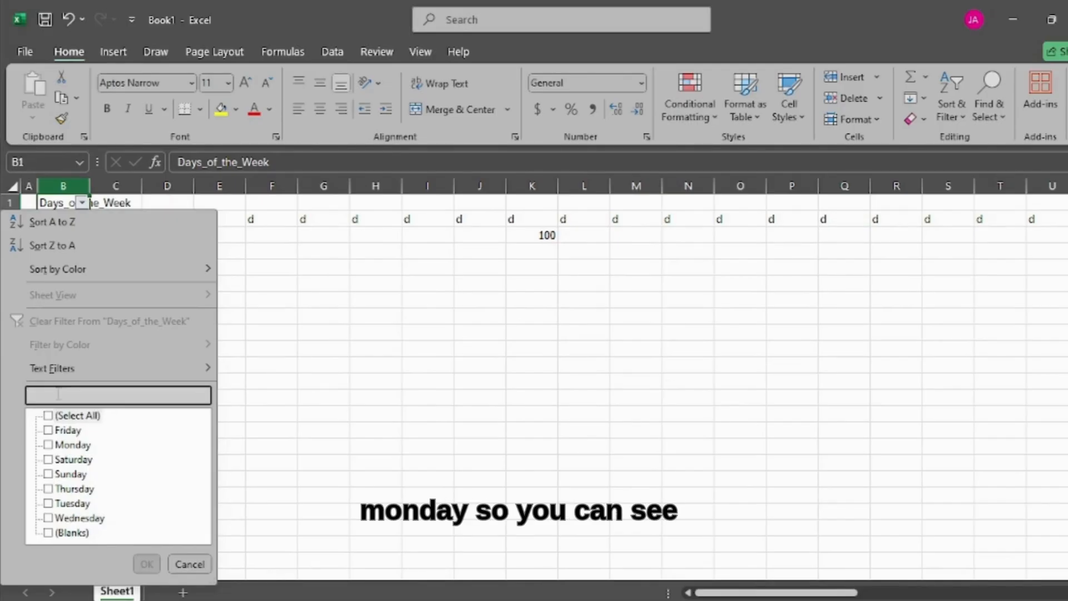
type("Mon")
type("da")
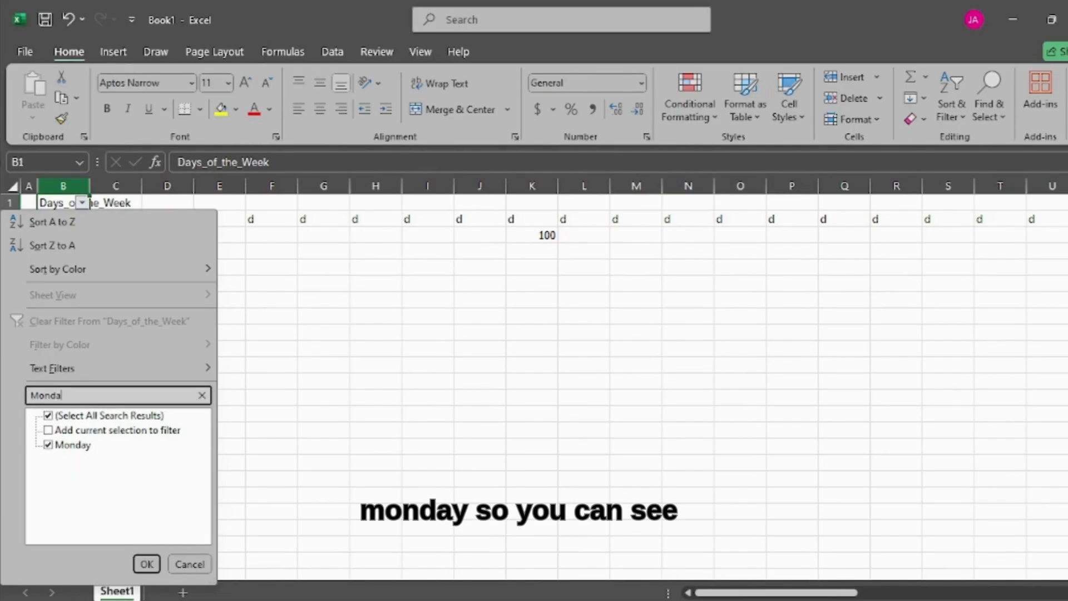
left_click(145, 563)
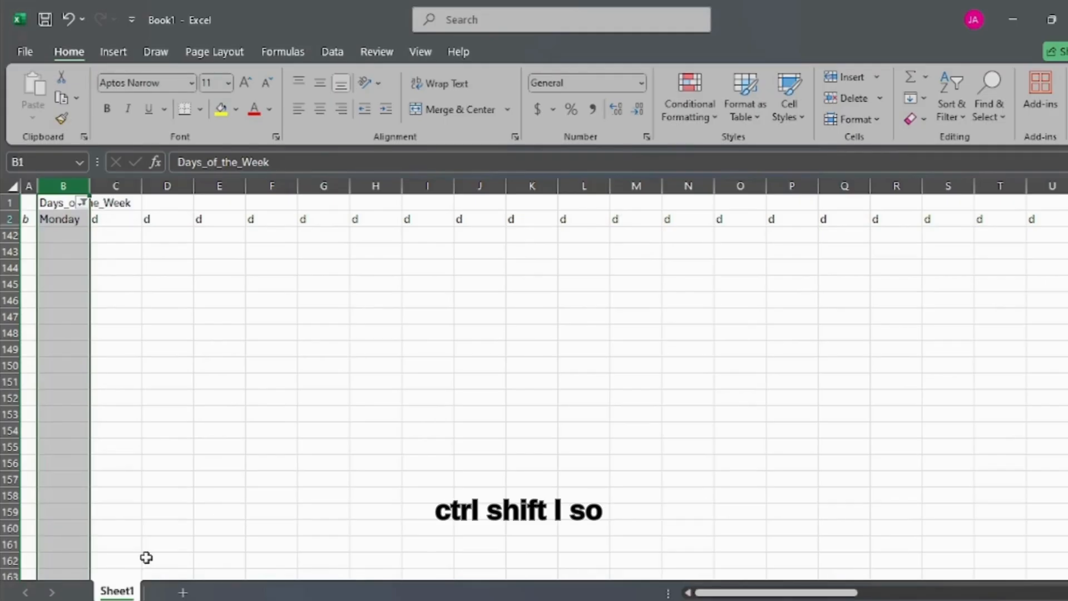
Step: Remove the Monday filter from column B and add a fresh filter to the same column
key("ctrl+shift+l")
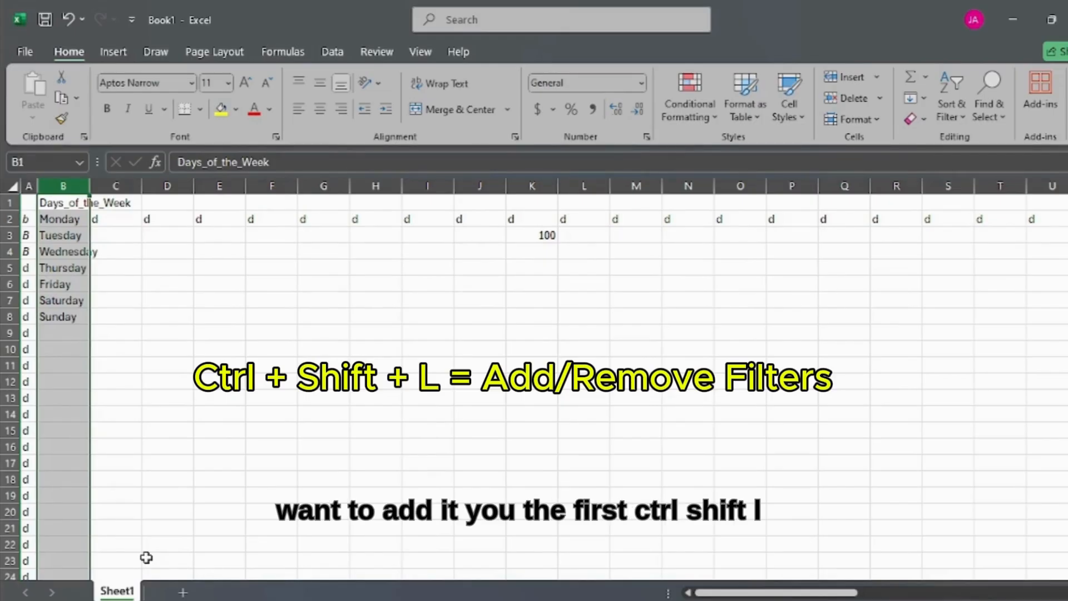
key("ctrl+shift+l")
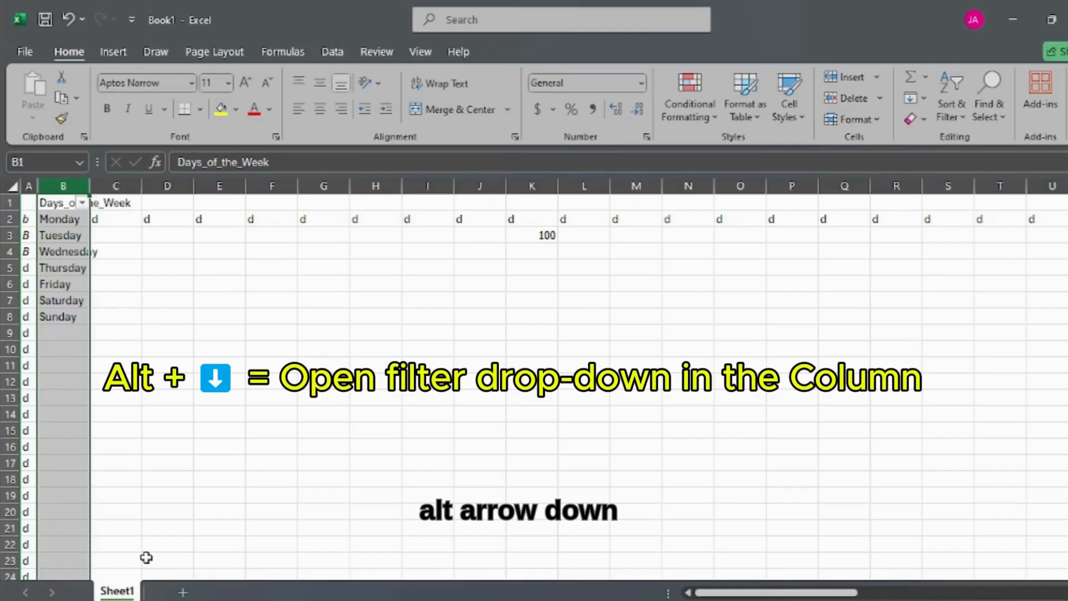
Step: Open and close the filter choices of the Days_of_the_Week column several times, and remove the filter from column B
key("alt+Down")
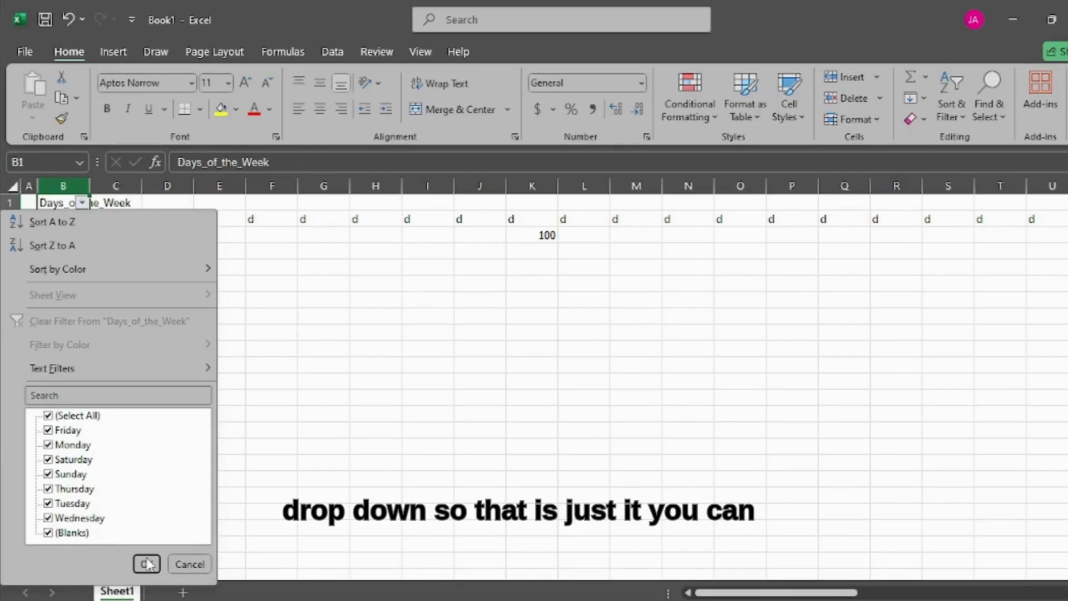
key("Escape")
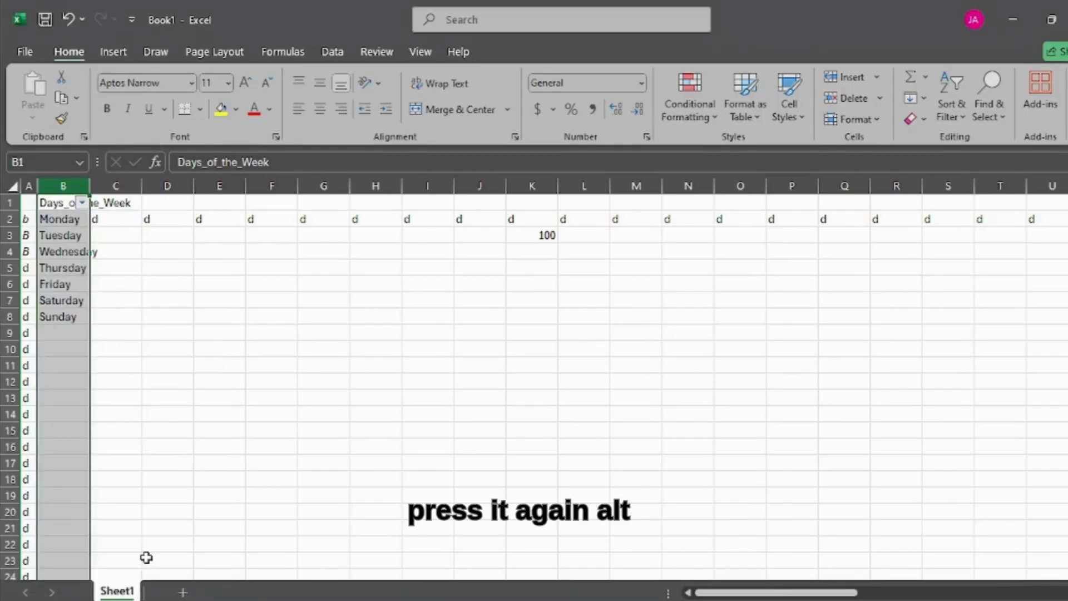
key("alt+Down")
key("Escape")
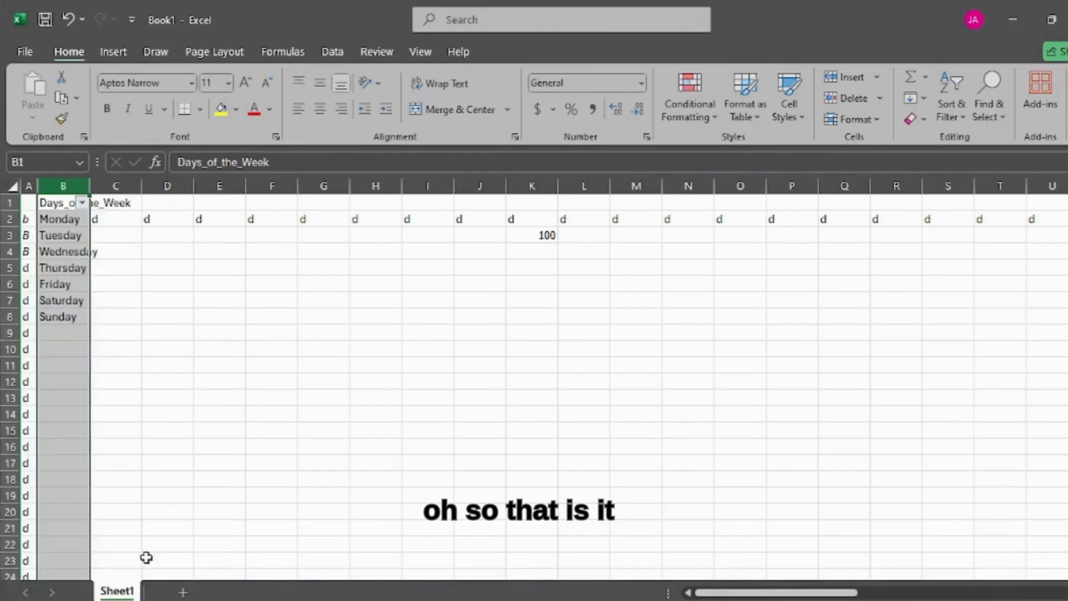
key("alt+Down")
key("Escape")
key("alt+Down")
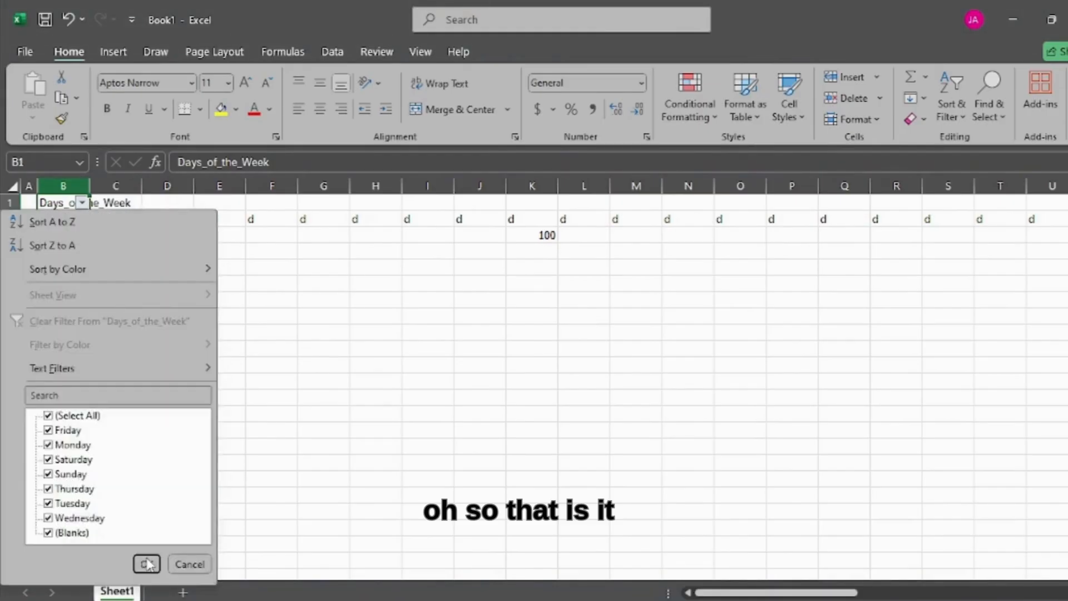
key("Escape")
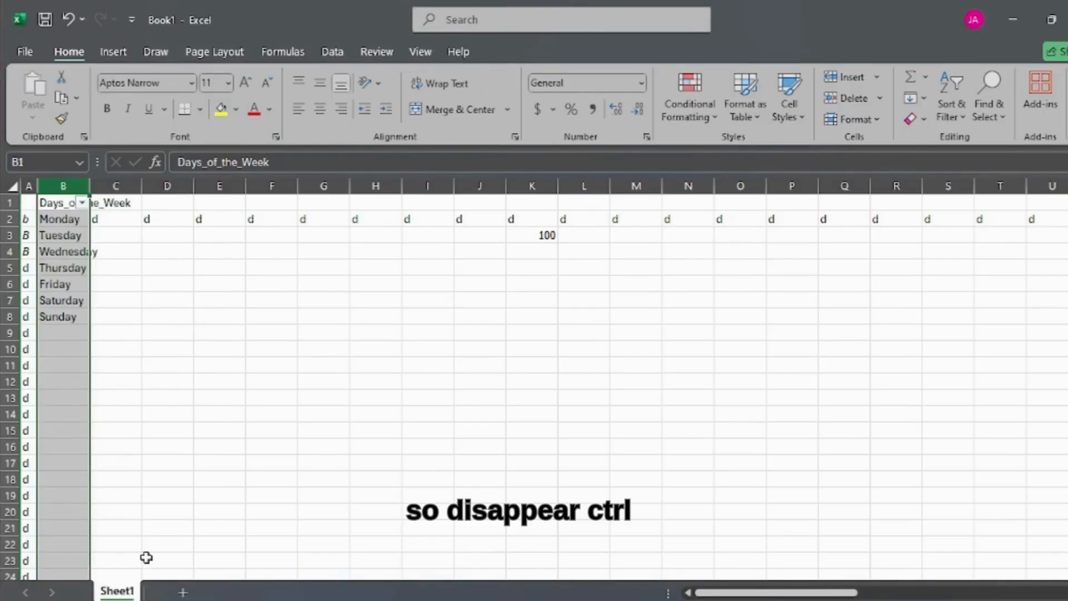
key("ctrl+shift+l")
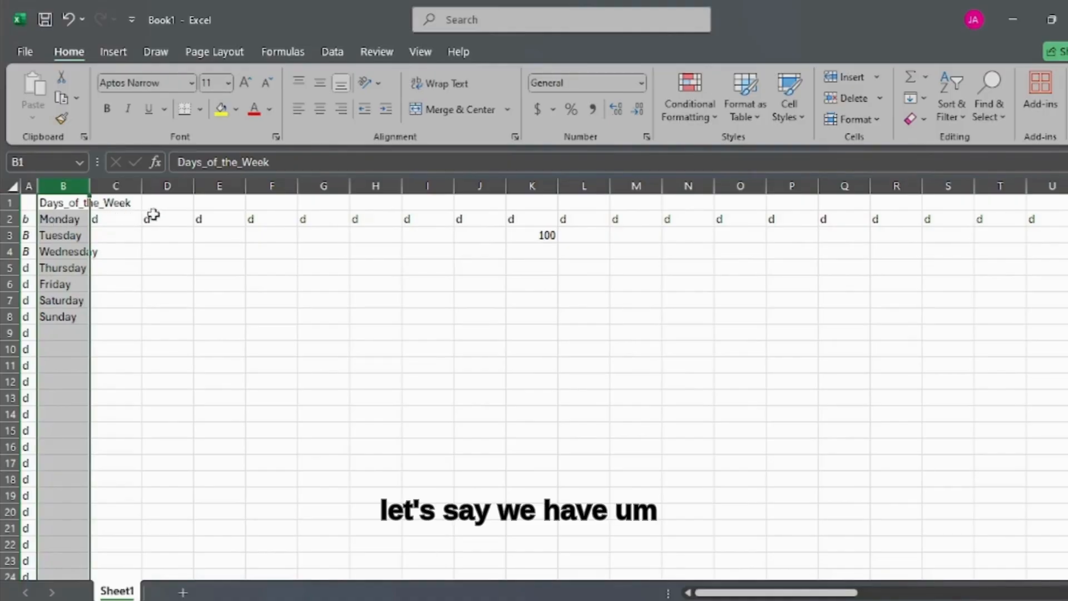
Step: Enter the letters A, C, G, B, E, F and H down cells D2 to D8, replacing the existing entry in D2
left_click(169, 205)
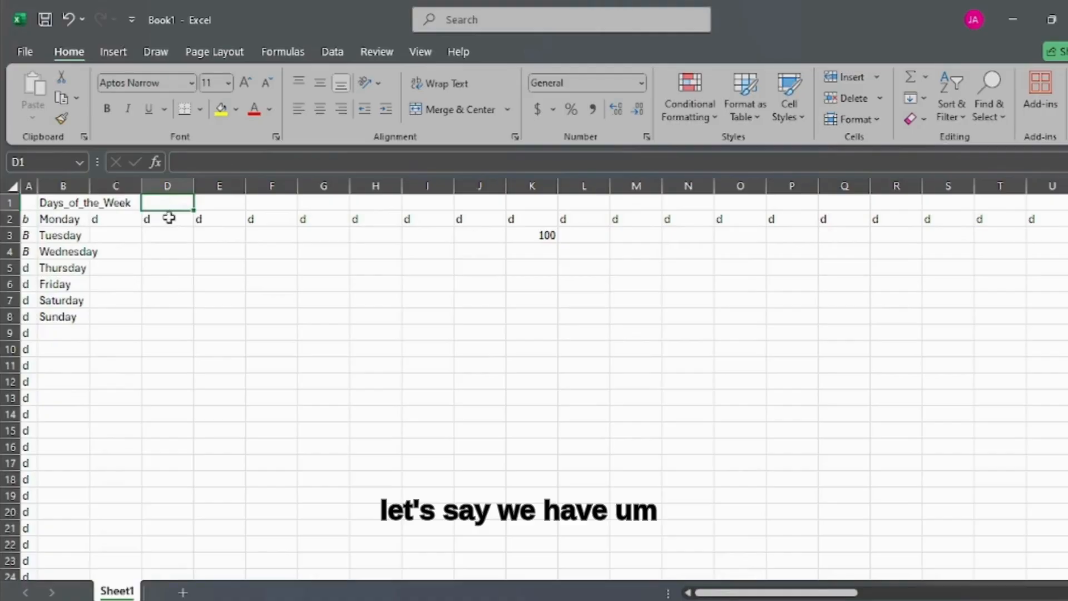
left_click(169, 217)
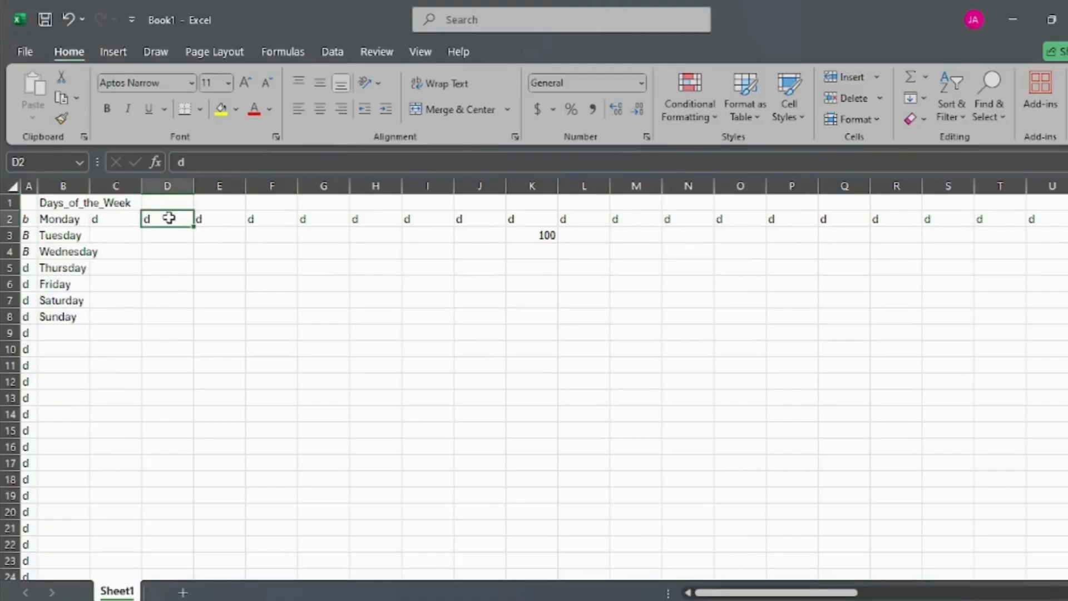
type("A")
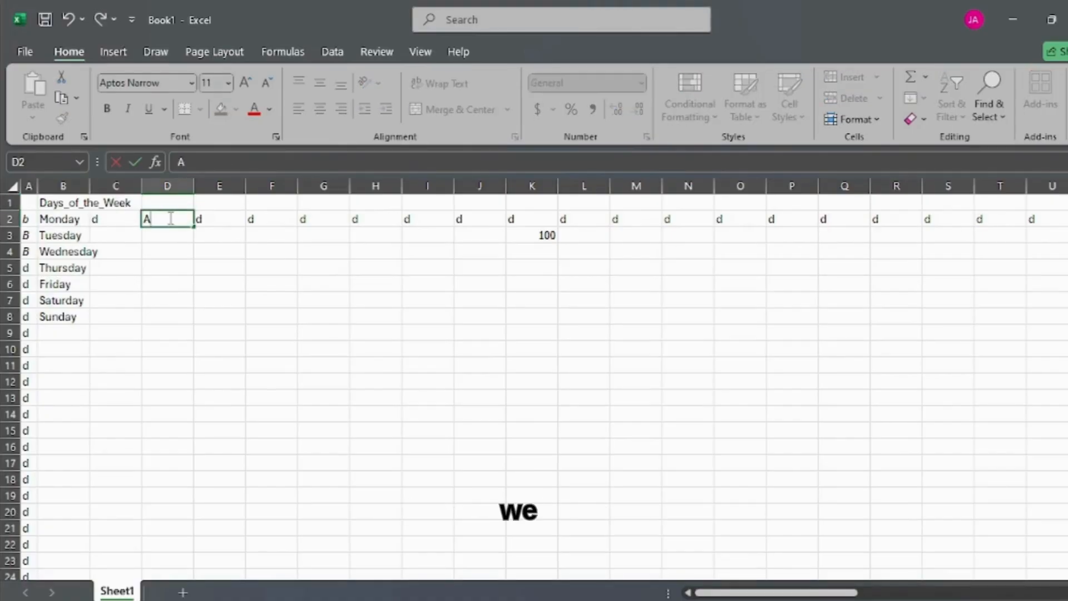
key("Return")
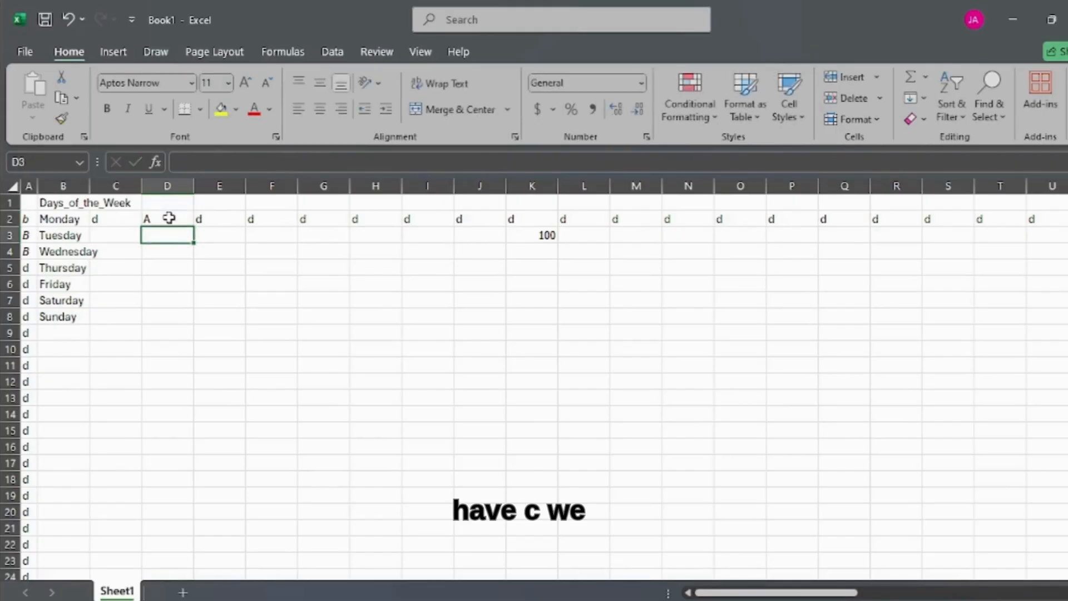
type("d")
key("BackSpace")
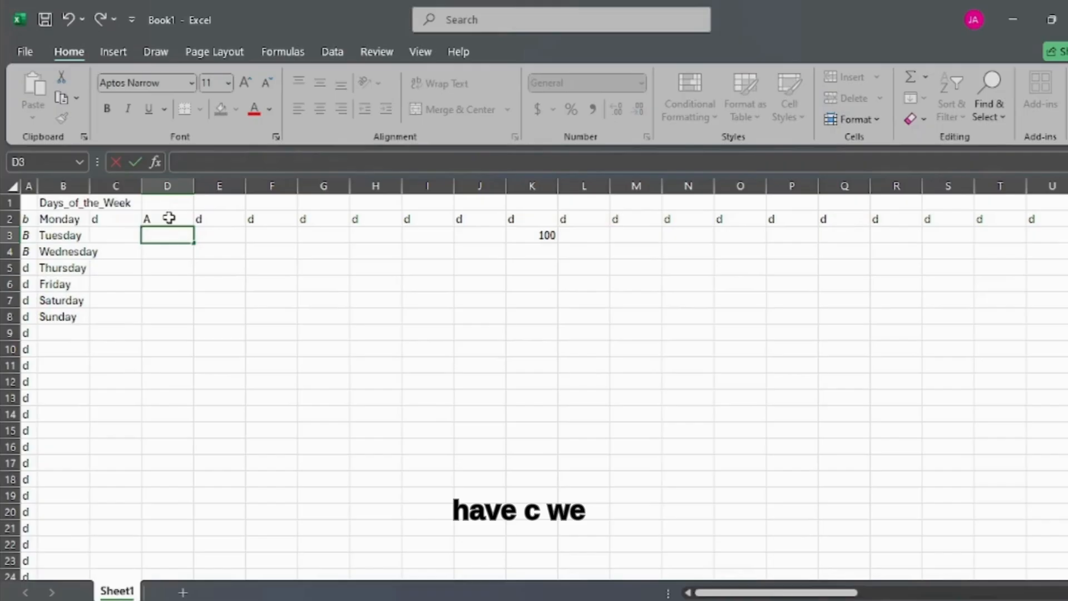
type("C")
key("Return")
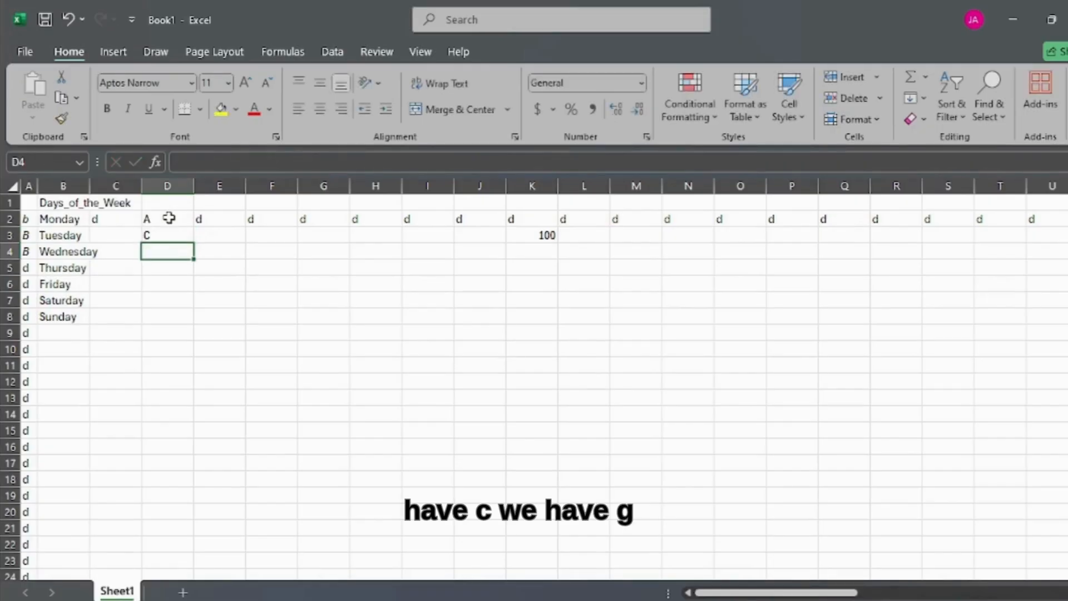
type("G")
key("Return")
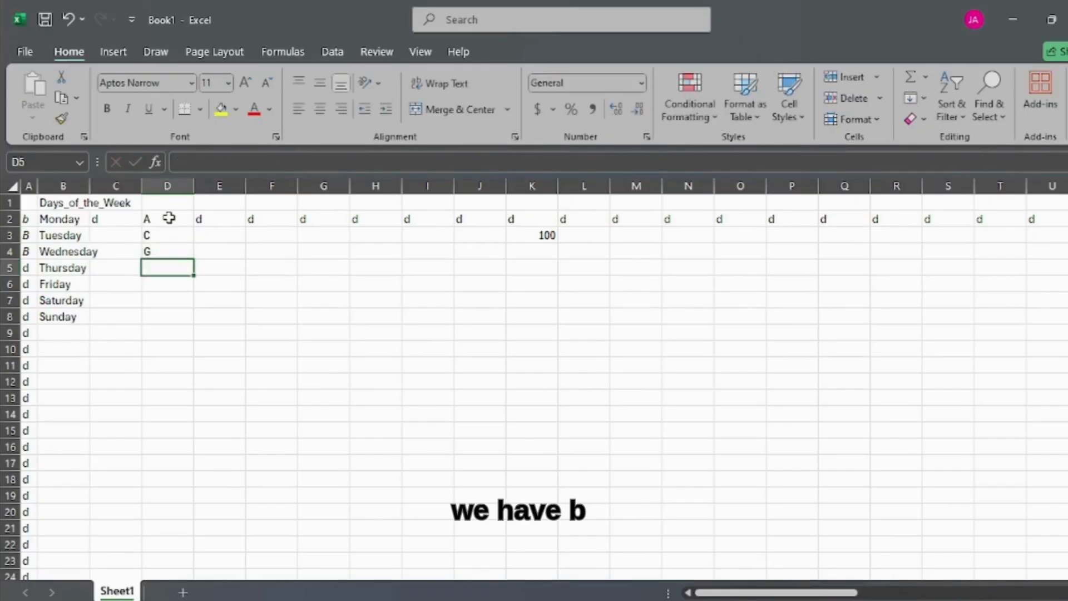
type("B")
key("Return")
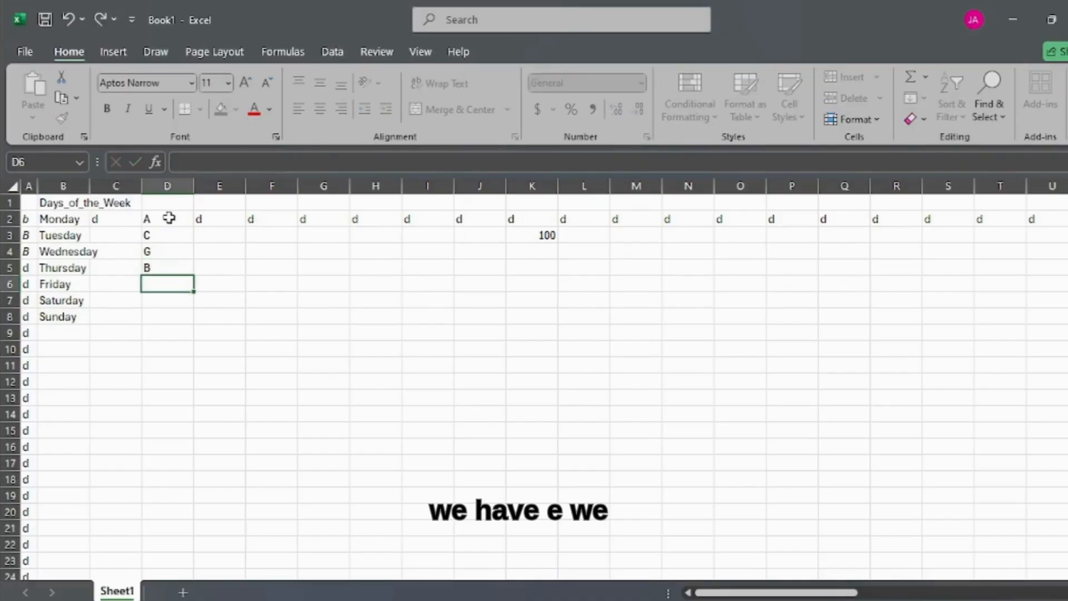
type("E")
key("Return")
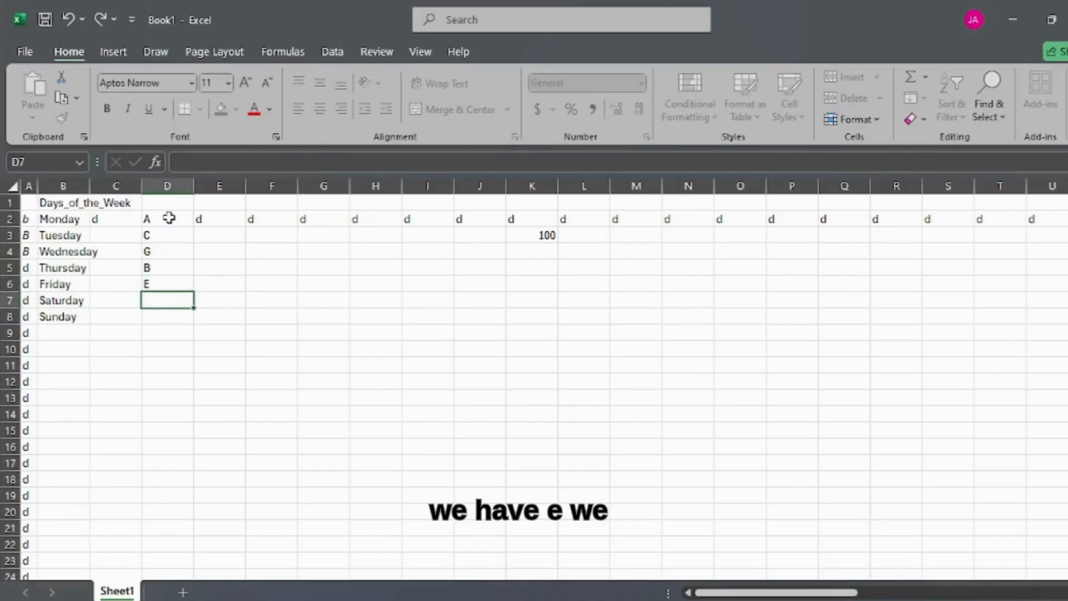
type("F")
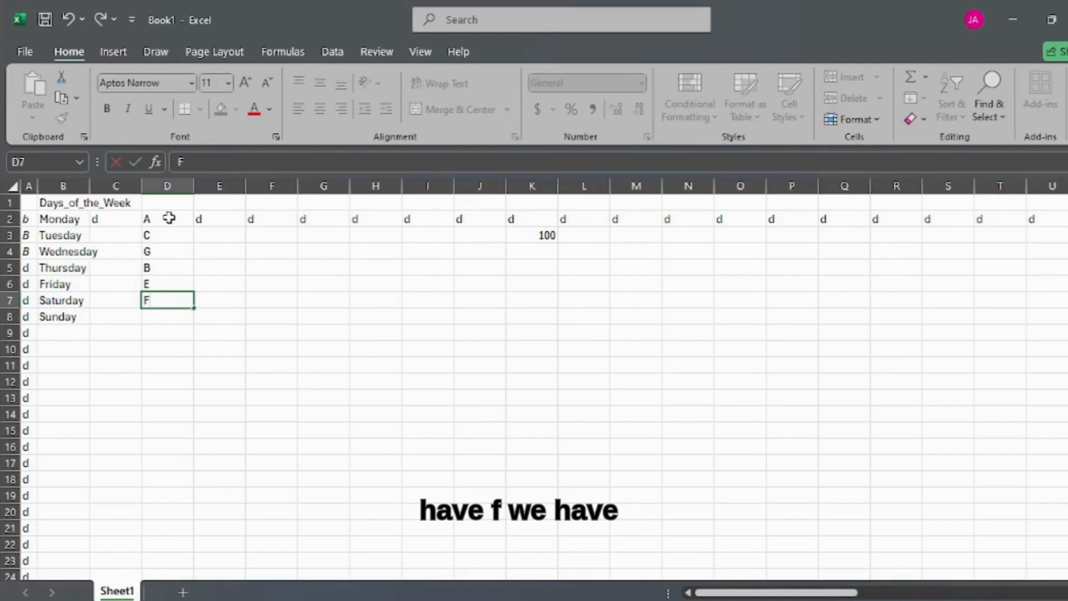
key("Return")
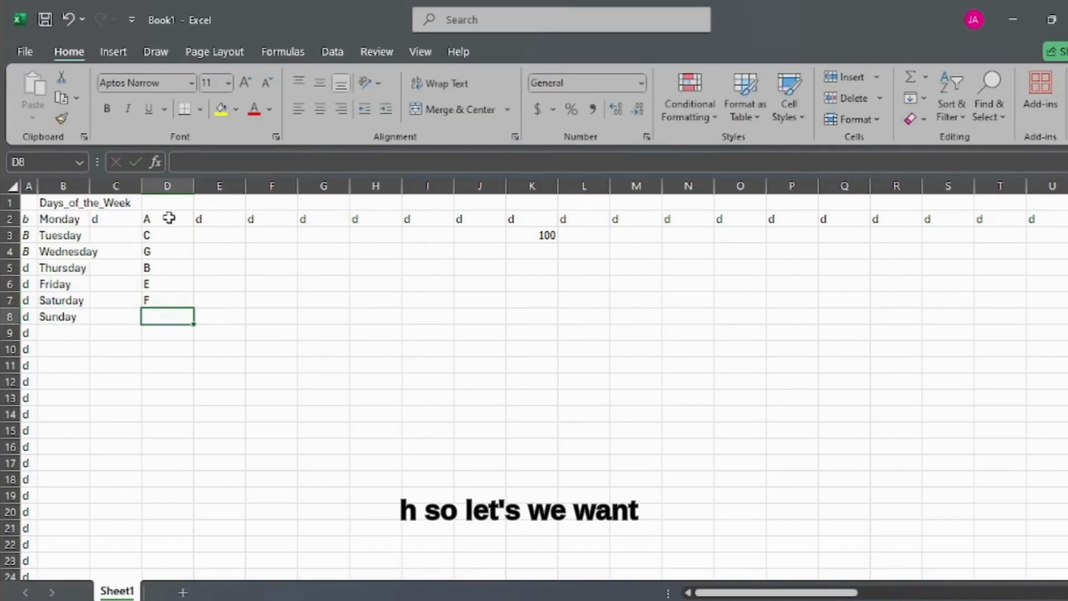
type("H")
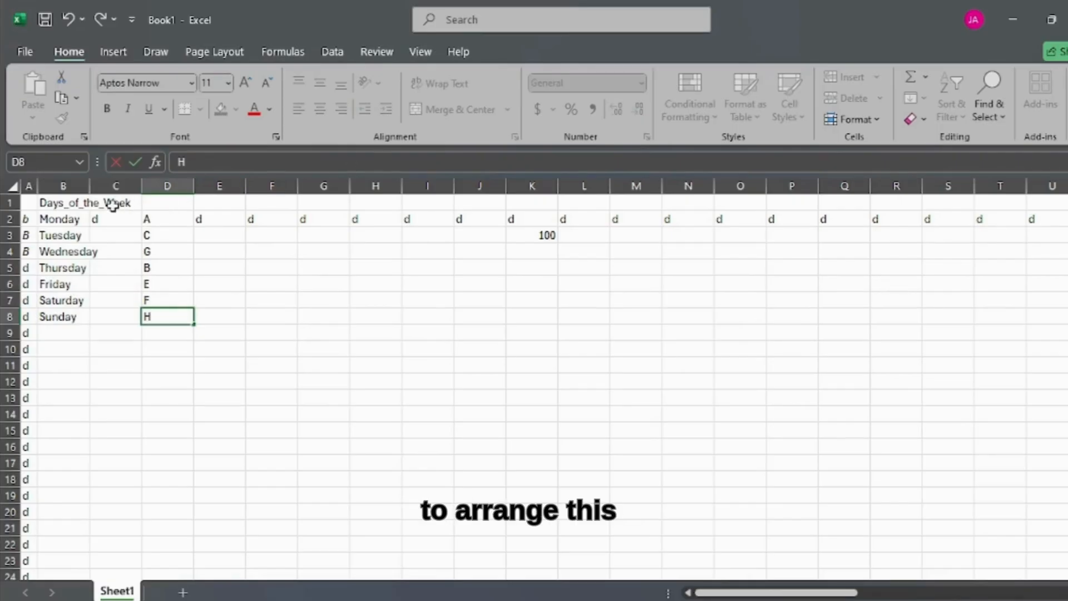
Step: Sort column D from A to Z, continuing with the current selection only
left_click(165, 185)
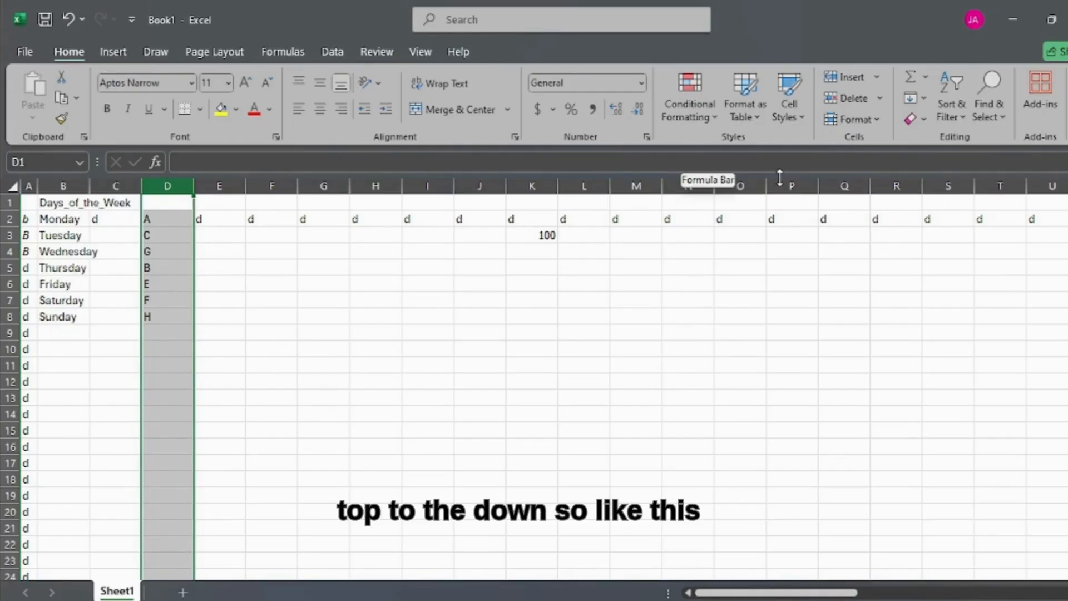
left_click(960, 108)
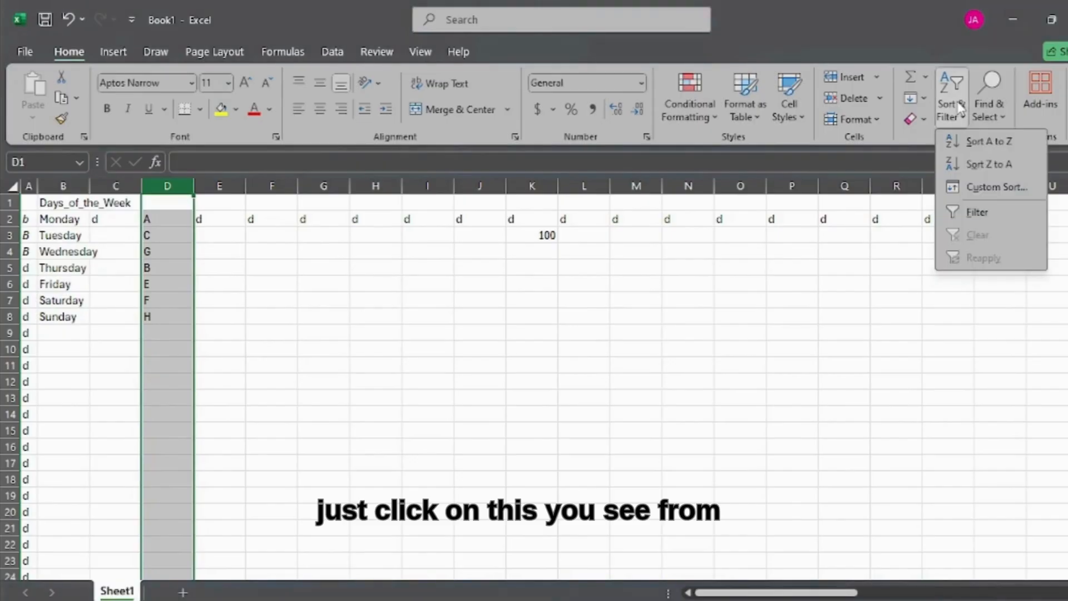
left_click(977, 141)
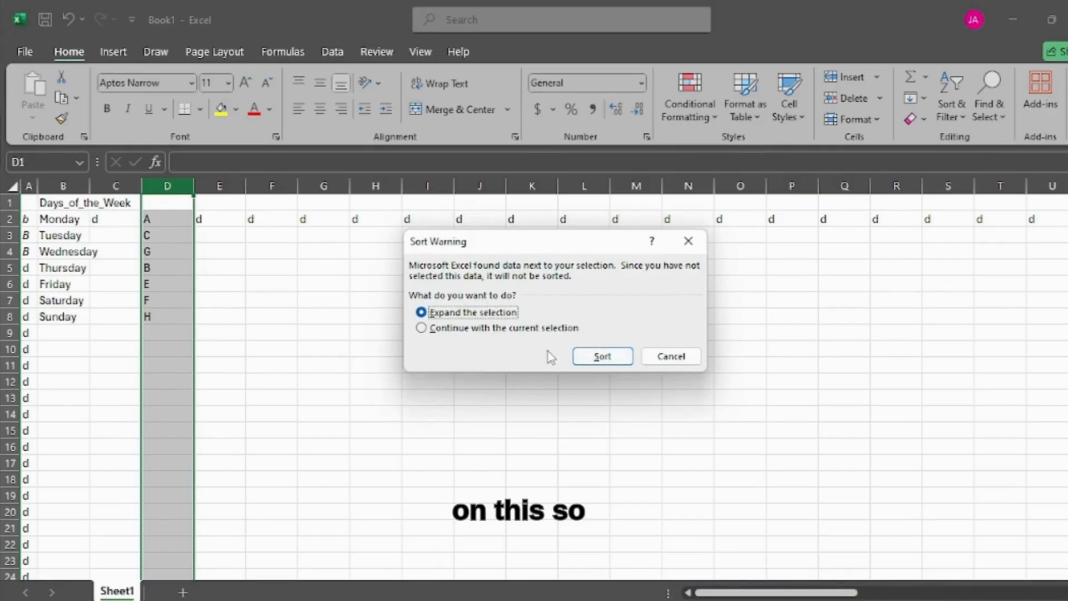
left_click(421, 329)
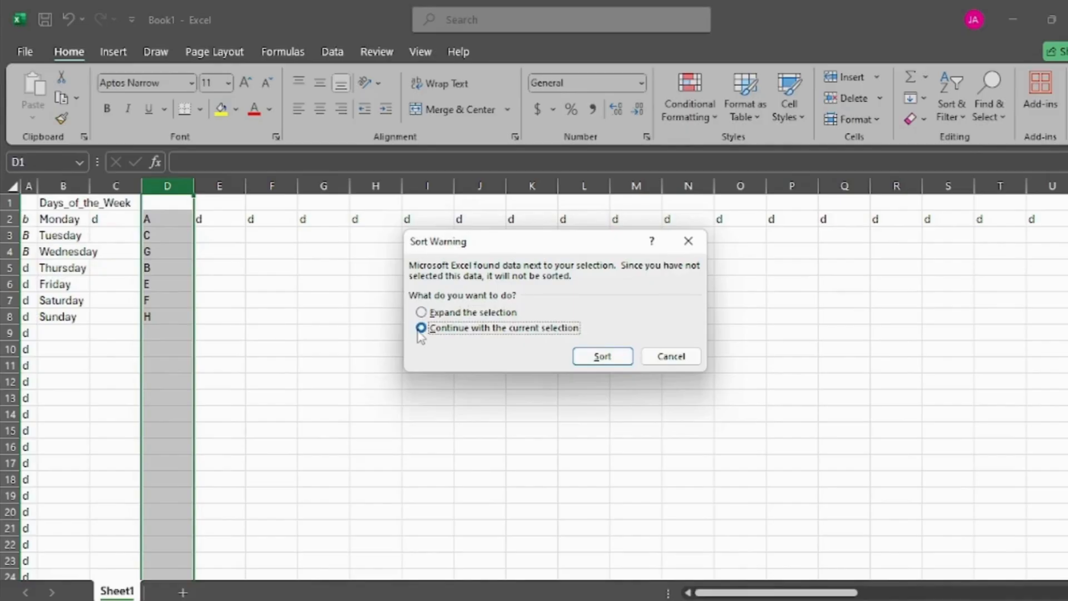
left_click(598, 359)
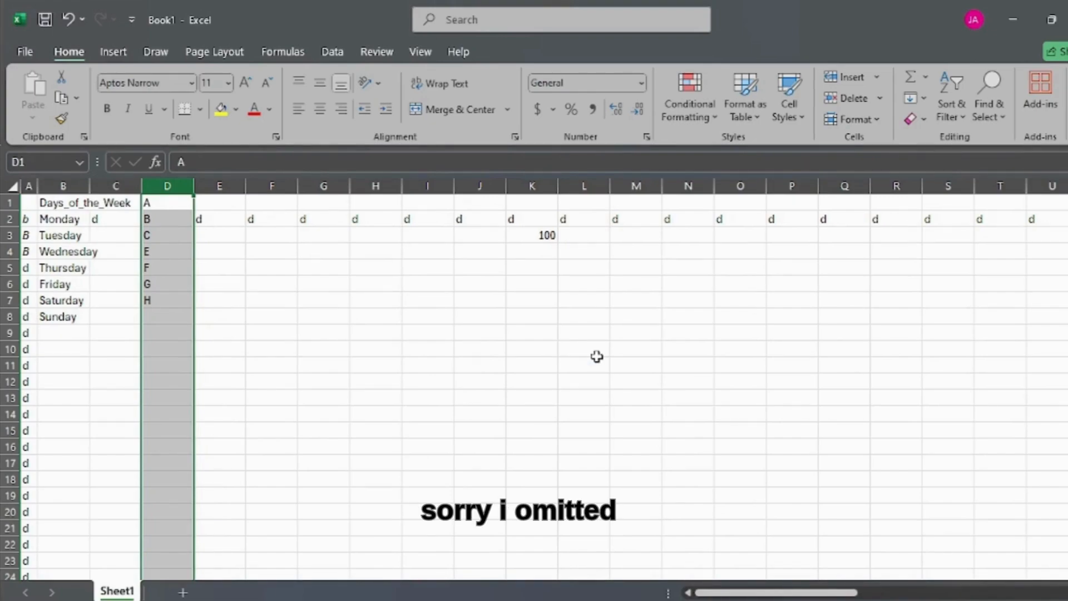
Step: Insert a blank cell at D5, shifting the cells below it down
left_click(155, 270)
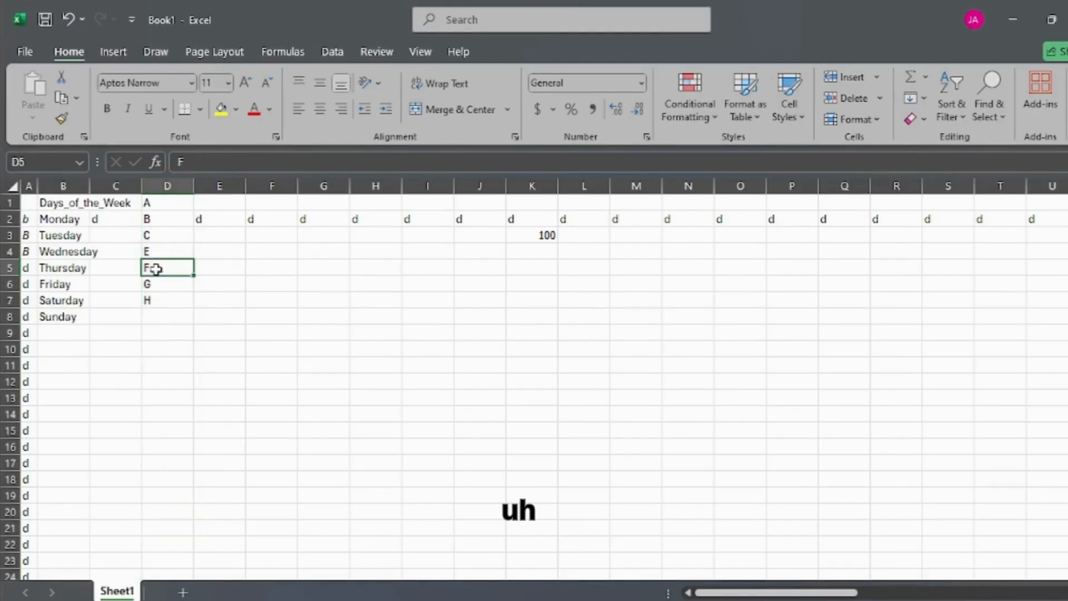
right_click(156, 269)
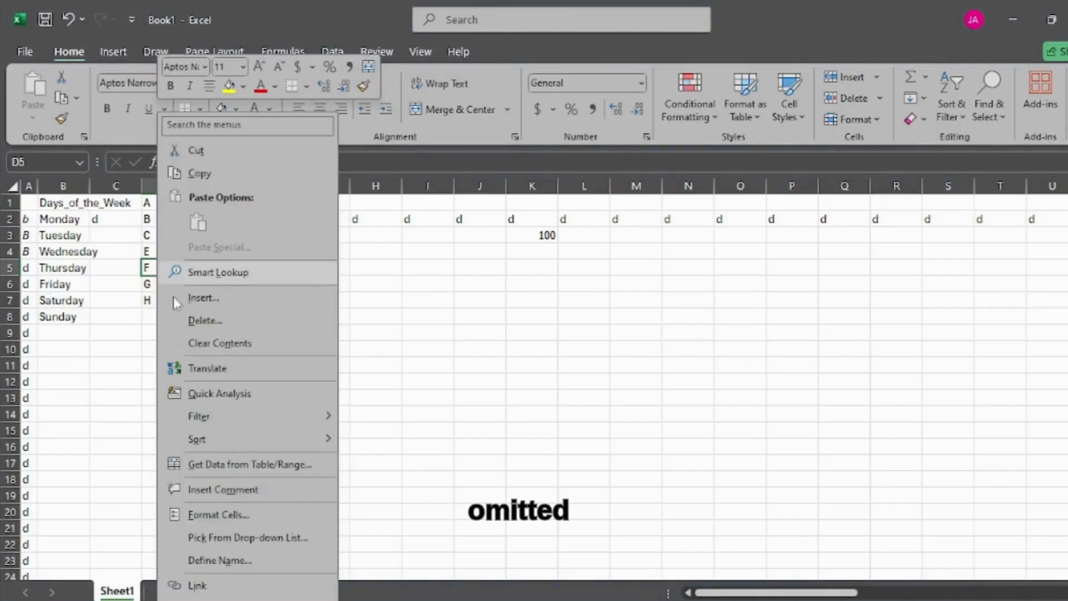
left_click(187, 304)
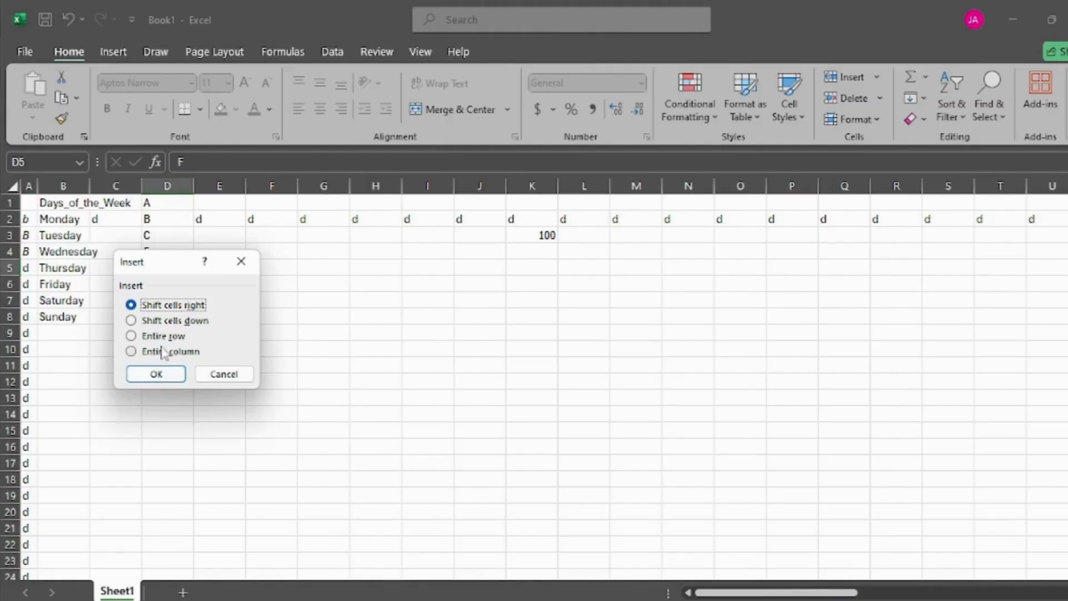
left_click(160, 324)
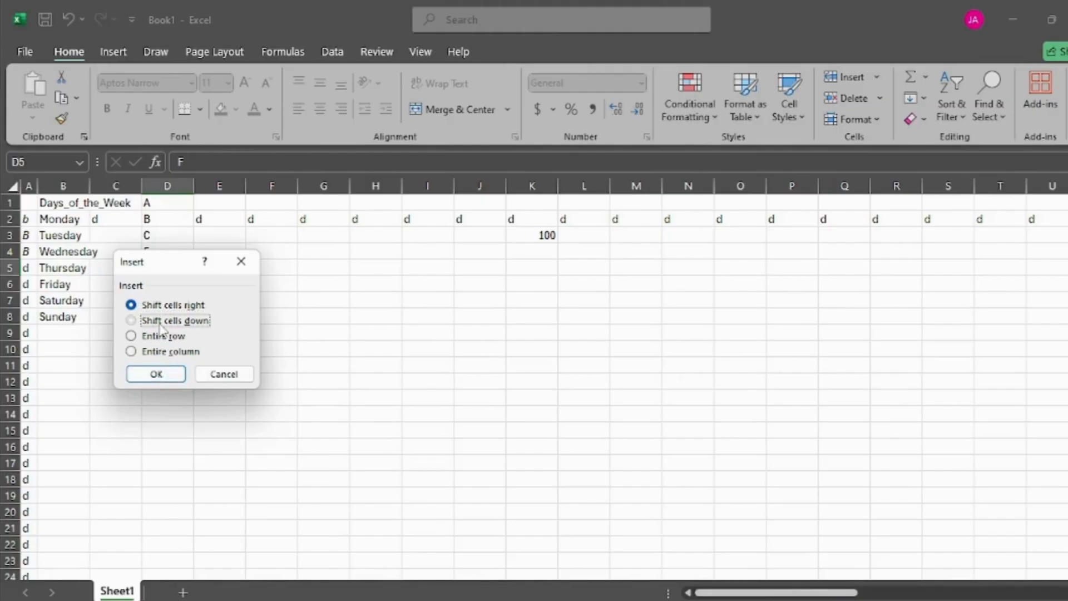
left_click(156, 374)
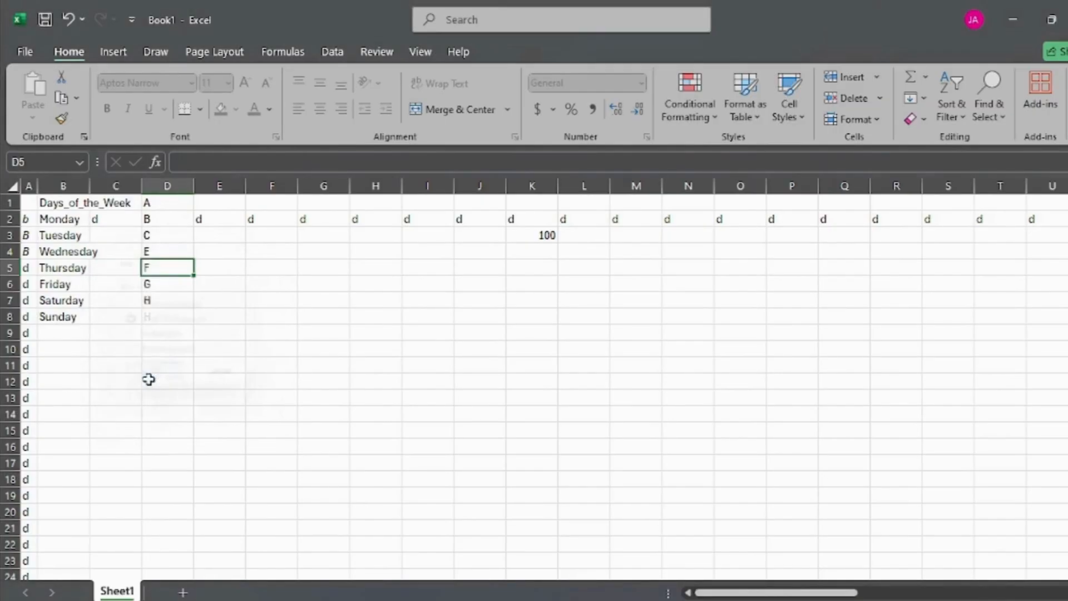
Step: Move the letter E from D4 to the blank cell D5 and enter D in D4
left_click(162, 254)
key("ctrl+c")
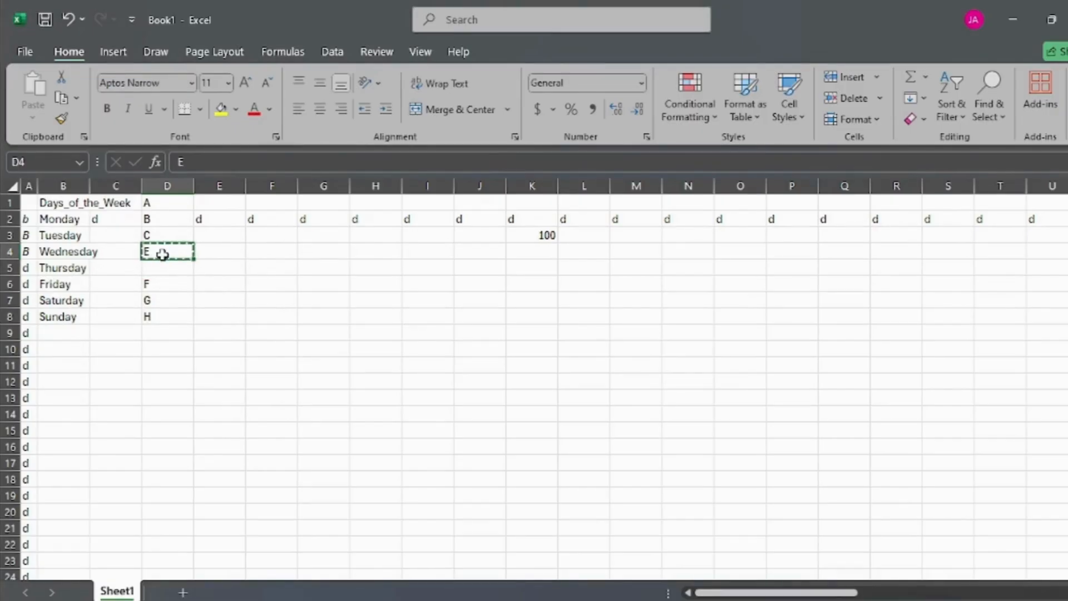
key("Down")
key("ctrl+v")
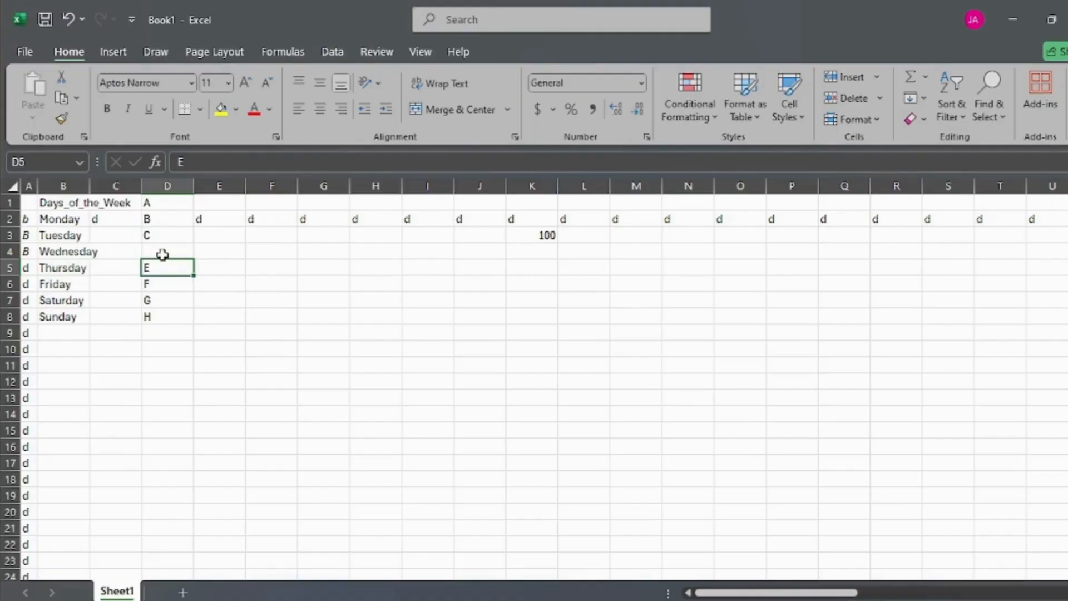
left_click(162, 254)
type("D")
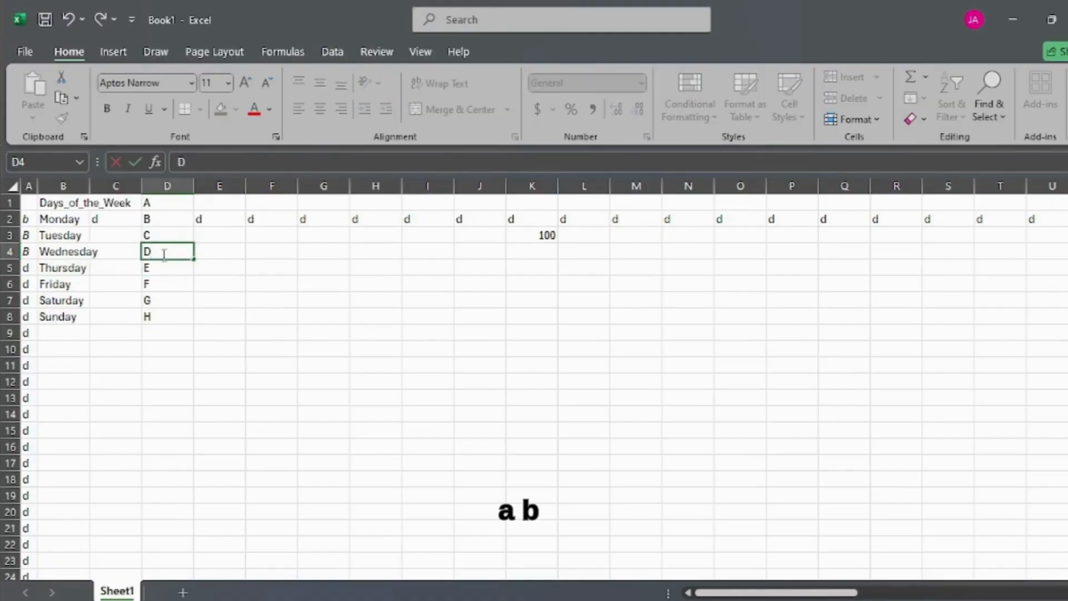
left_click(225, 252)
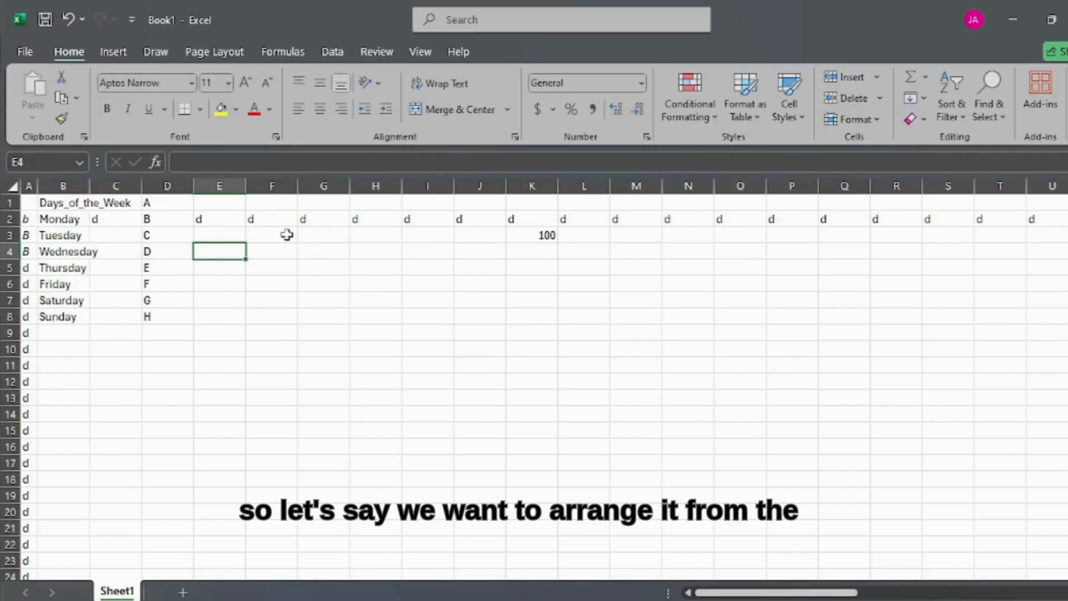
Step: Sort column D from Z to A, continuing with the current selection only
left_click(170, 185)
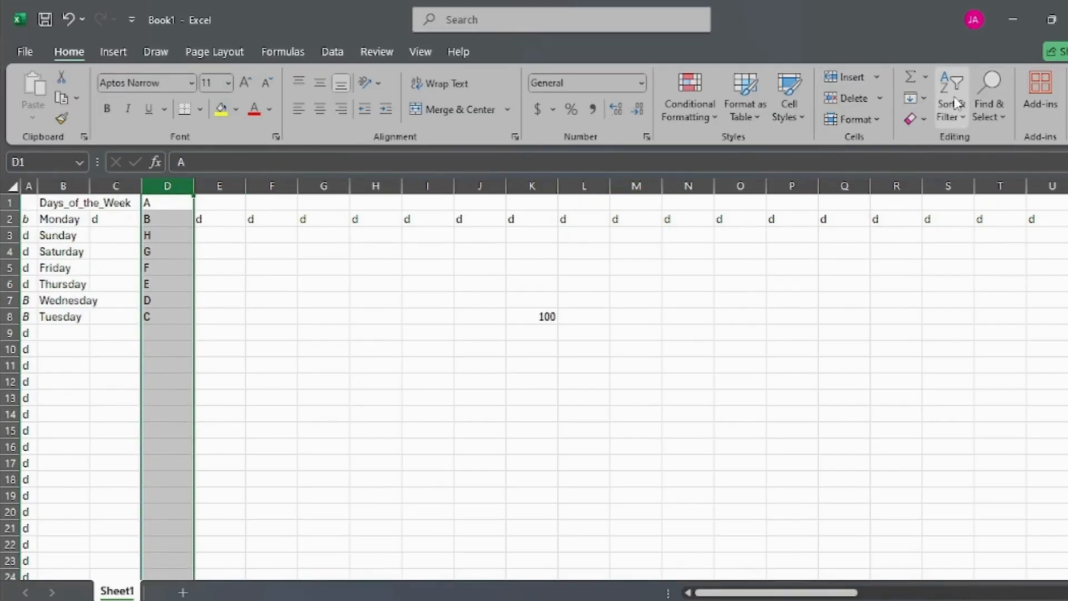
left_click(951, 107)
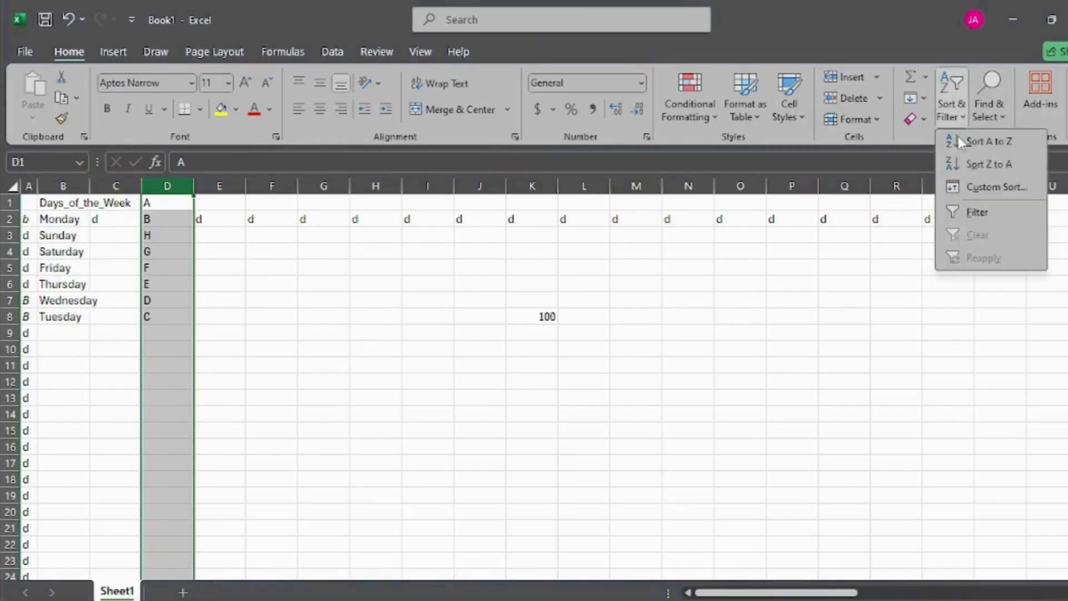
left_click(964, 163)
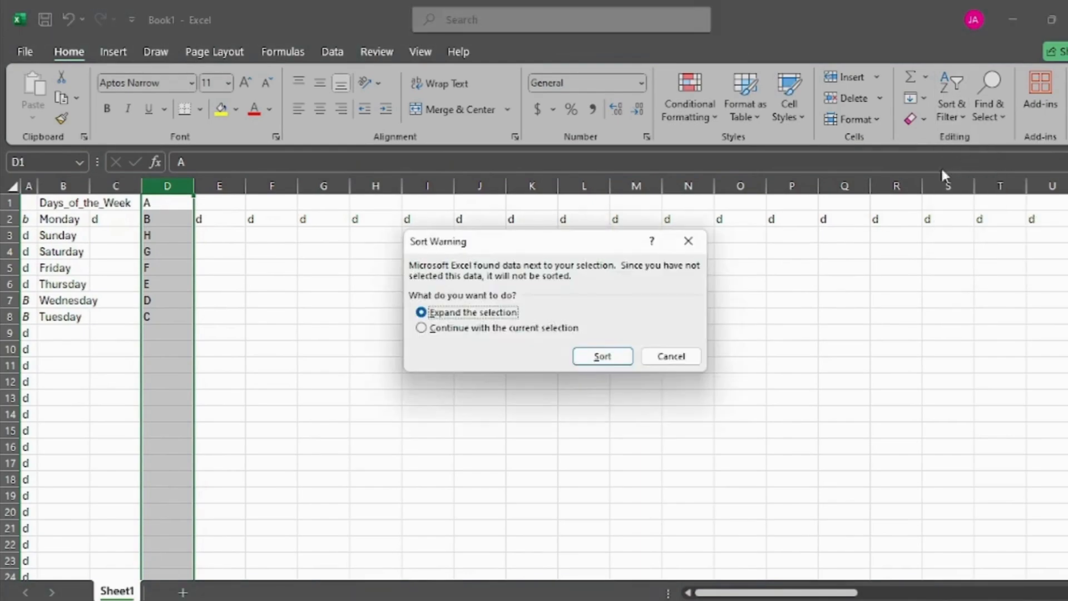
left_click(563, 330)
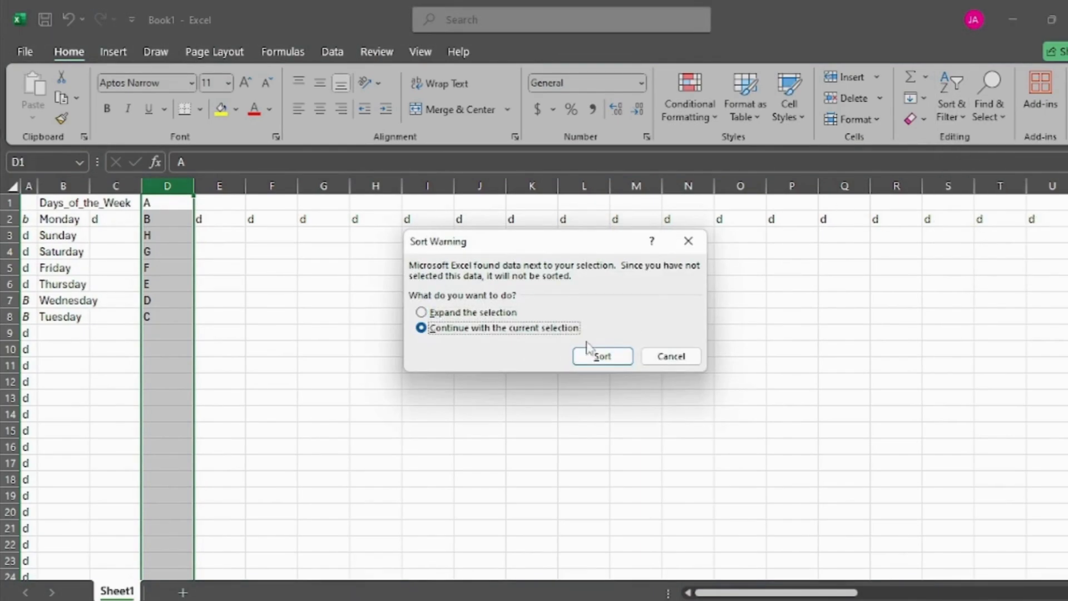
left_click(598, 356)
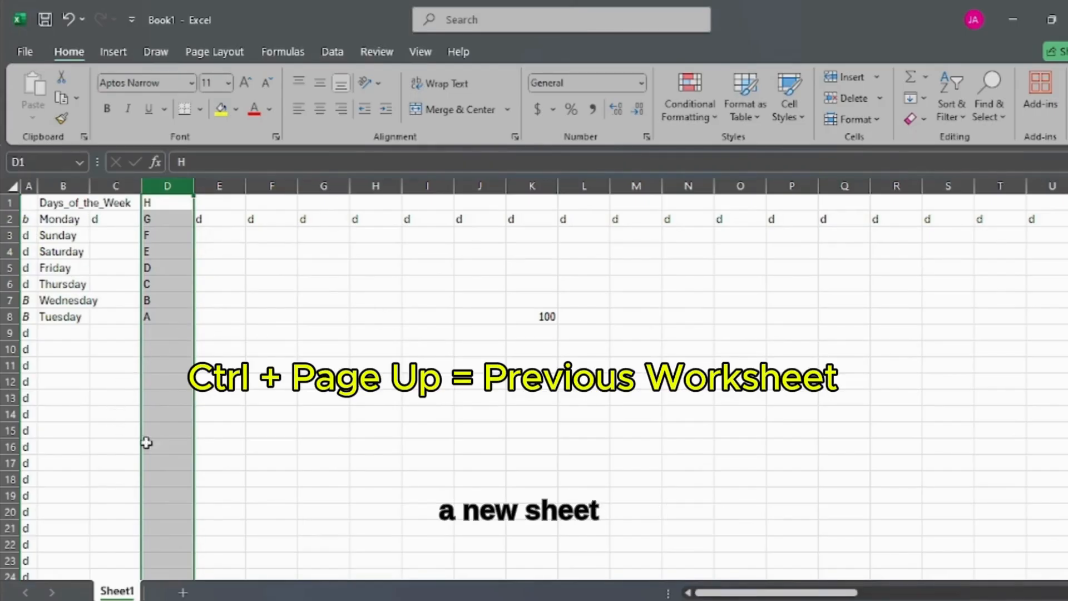
Step: Add a new worksheet after Sheet1 and enter ASFBKFALS;CLS in its cell B5
left_click(182, 593)
left_click(80, 262)
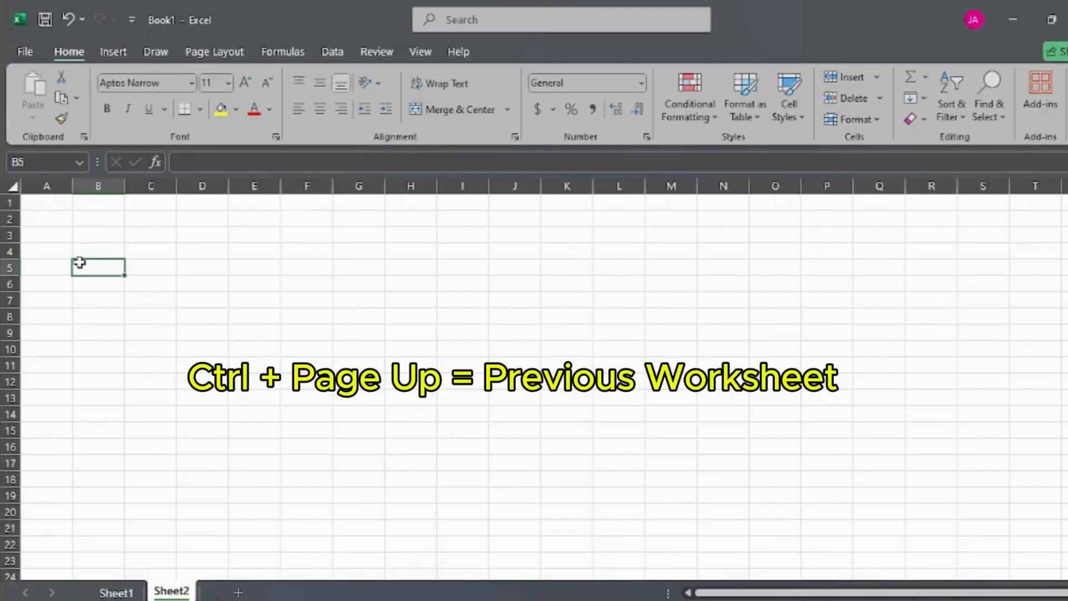
type("ASFBKFALS;CLS")
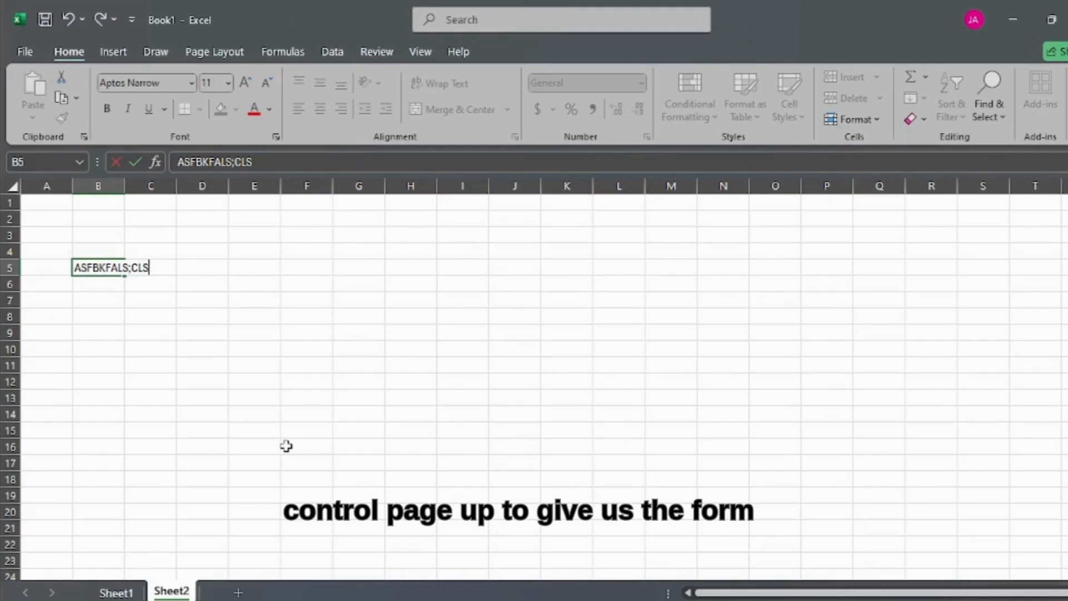
Step: Switch to the previous worksheet, Sheet1, and return to the next one, Sheet2
key("ctrl+Page_Up")
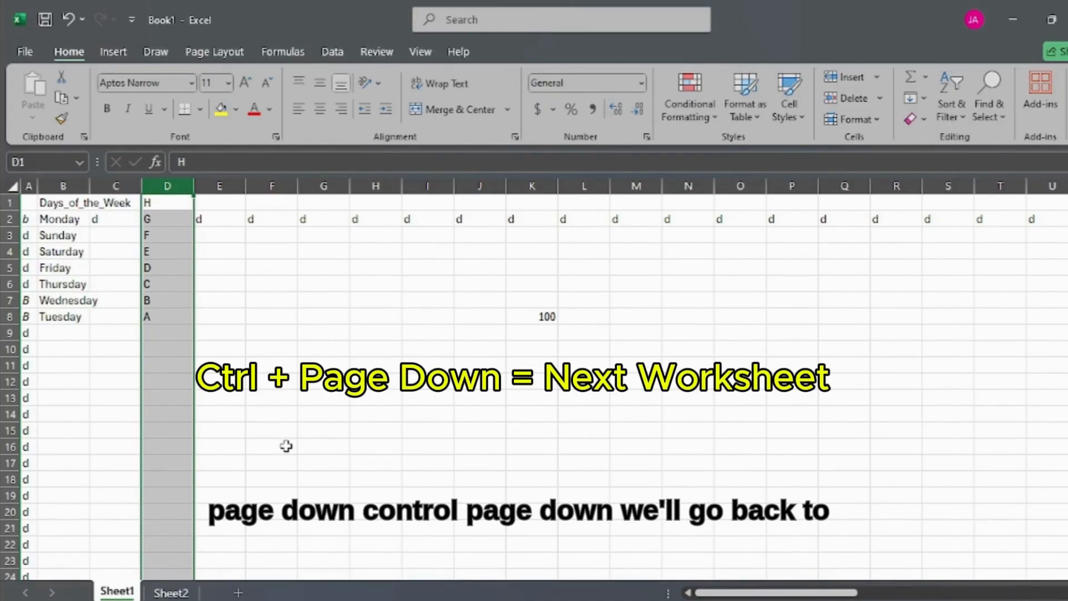
key("ctrl+Page_Down")
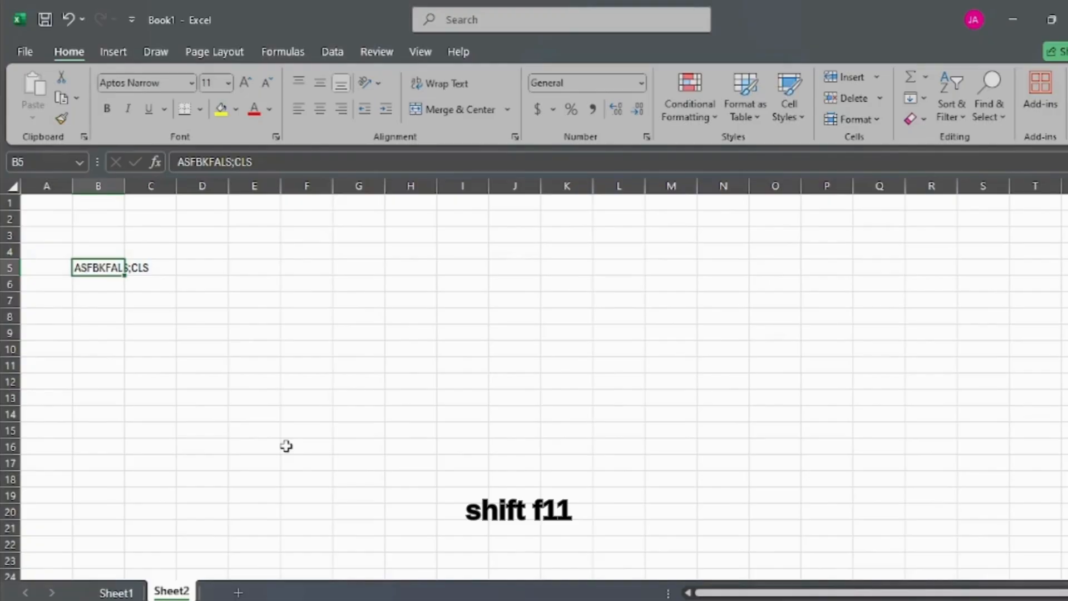
Step: Insert a blank worksheet before Sheet2 and delete that new worksheet again
key("shift+F11")
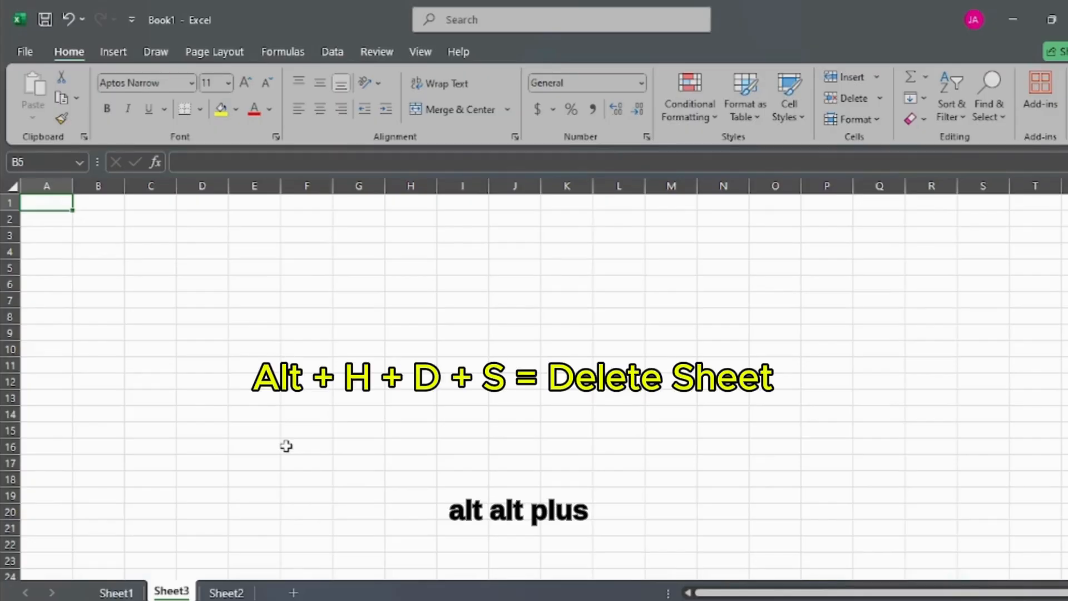
key("alt")
key("h")
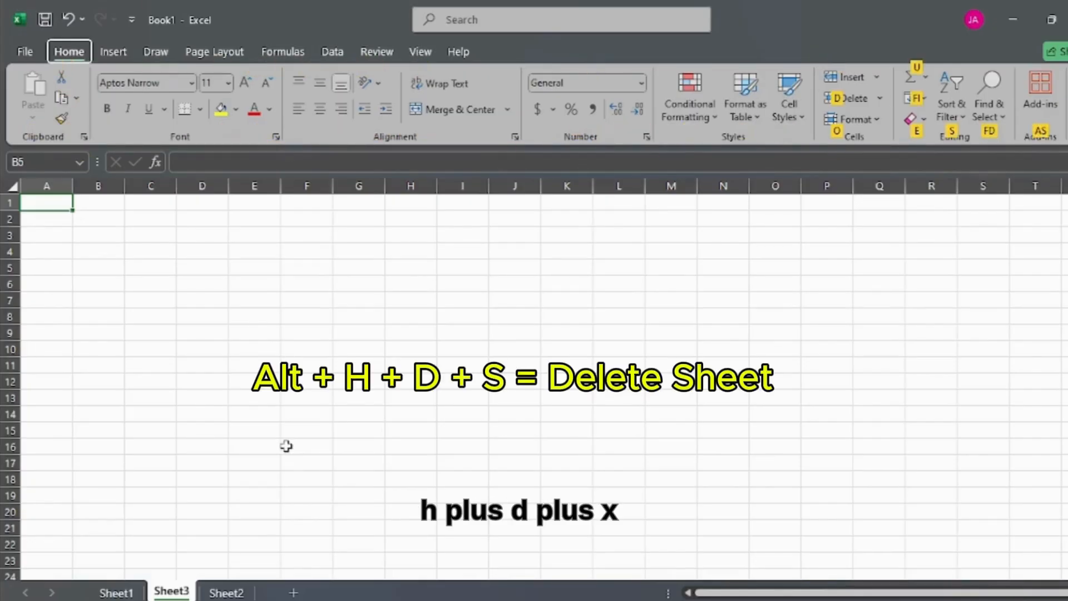
key("d")
key("s")
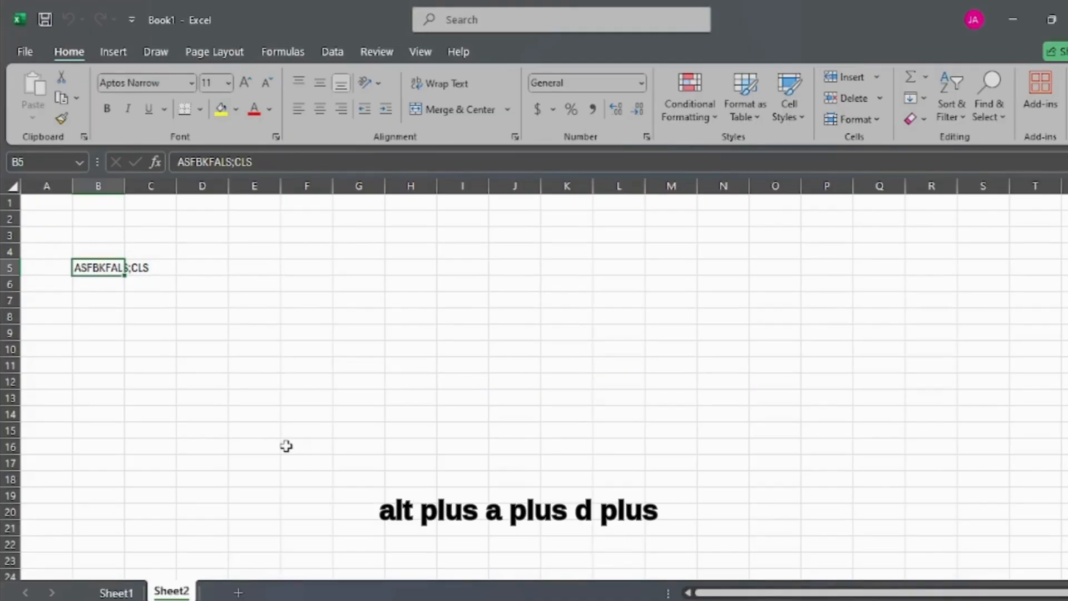
Step: Delete the worksheet Sheet2 permanently, leaving only Sheet1 in the workbook
key("alt")
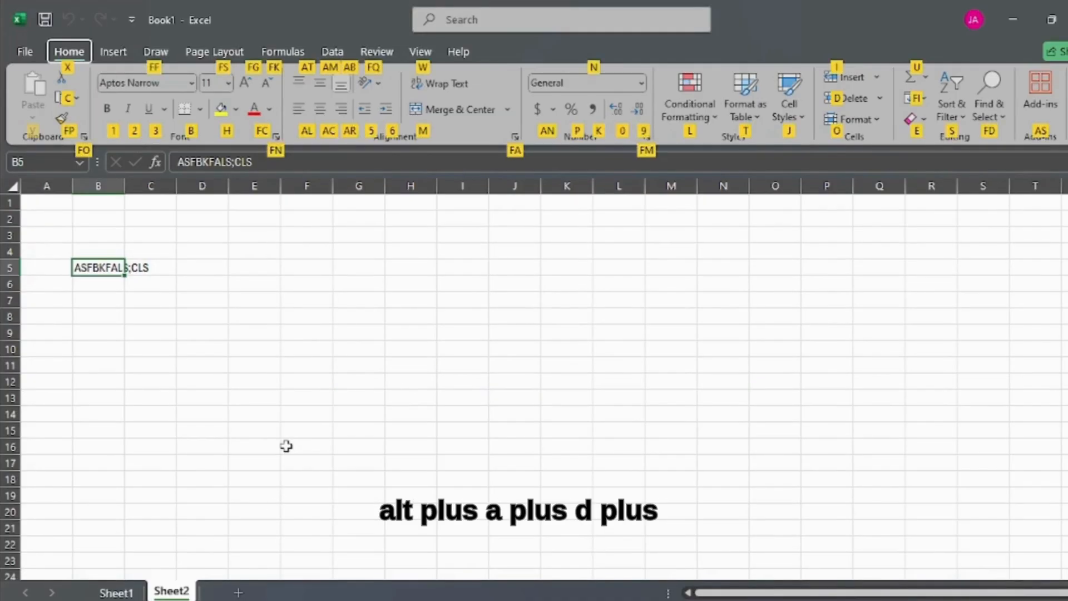
key("d")
key("s")
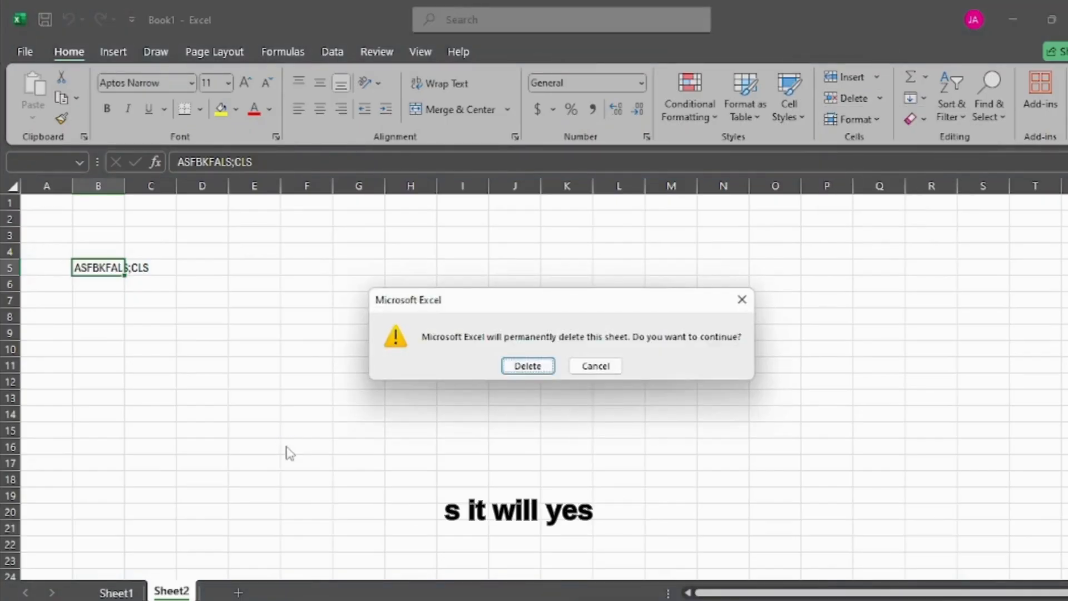
key("Return")
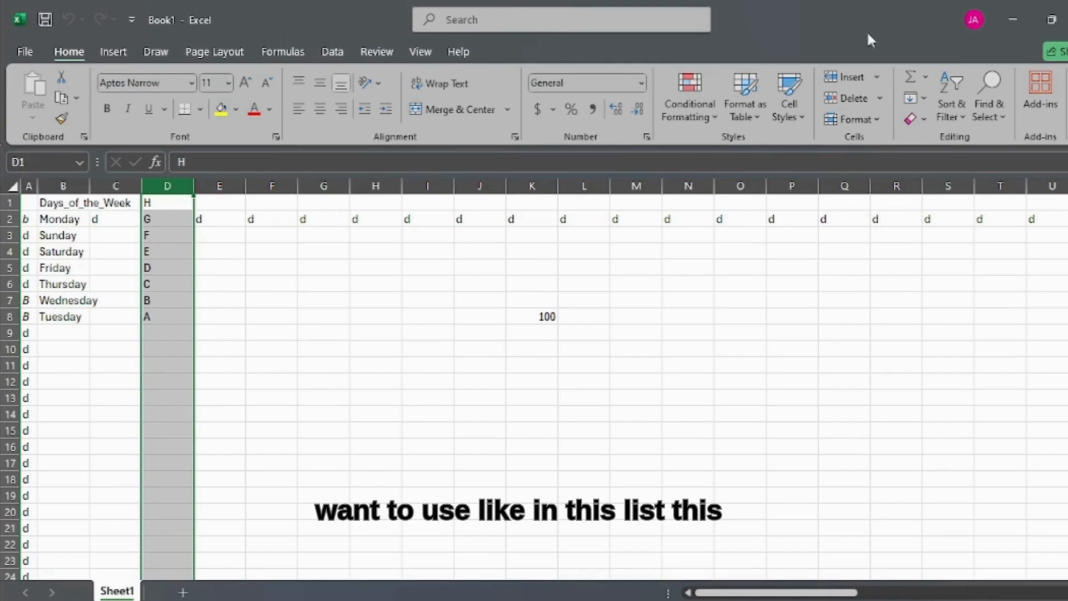
left_click(916, 80)
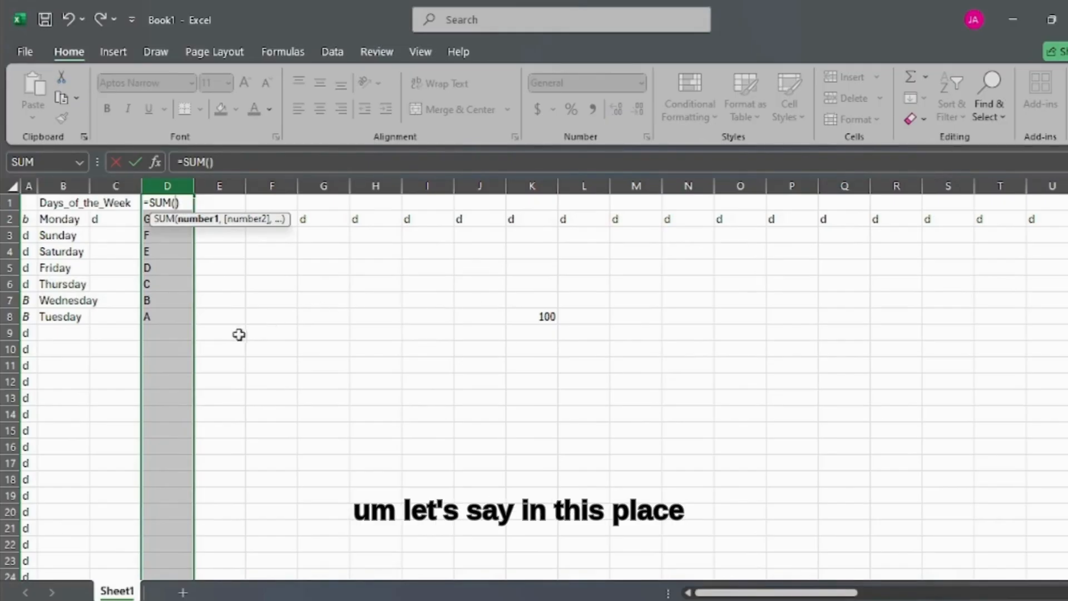
left_click(242, 269)
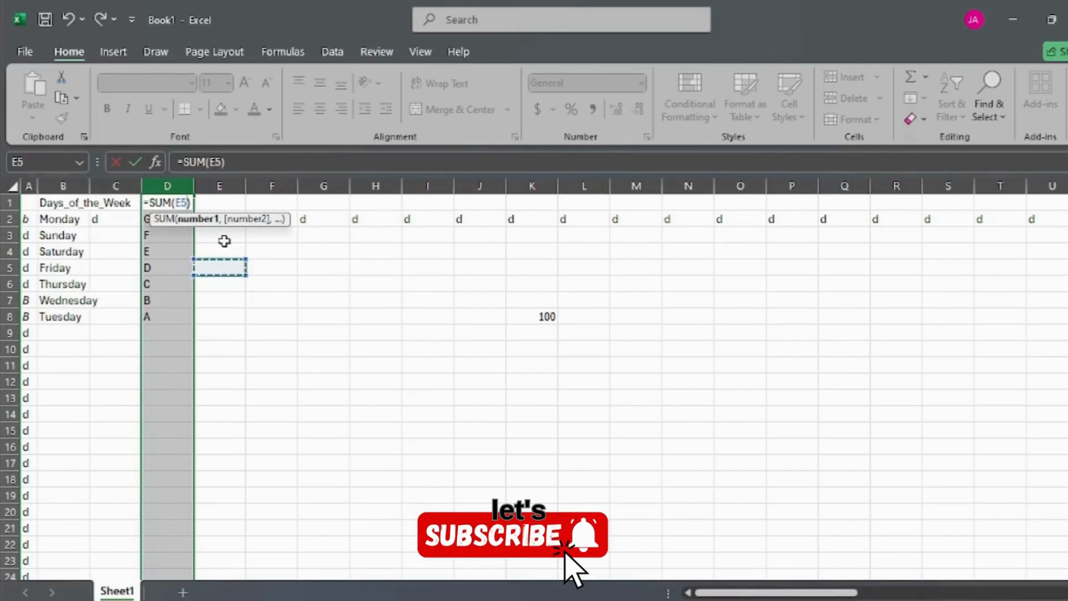
key("Escape")
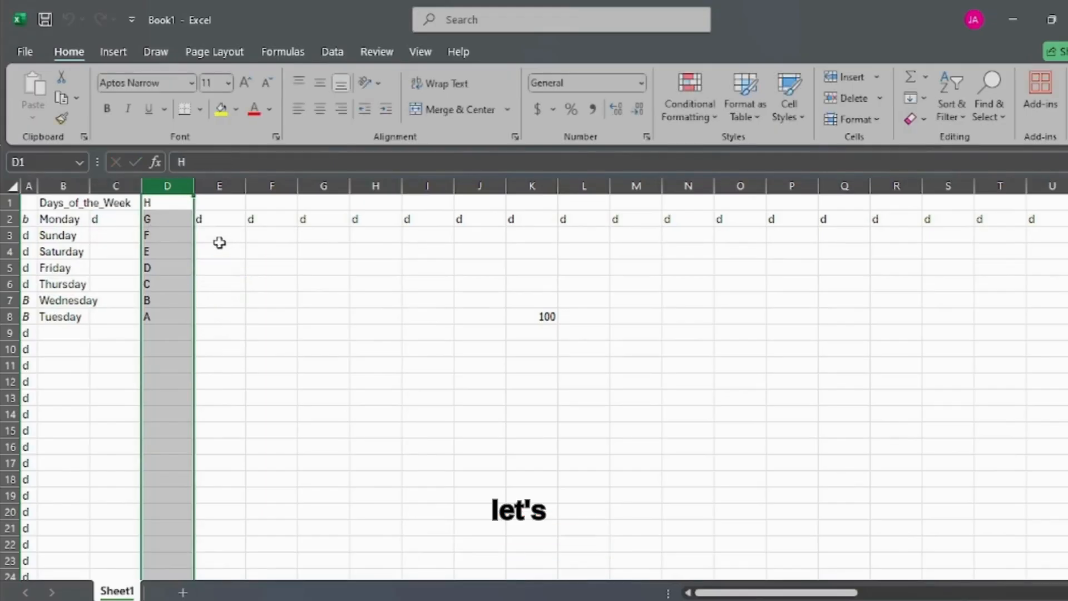
Step: Enter the number 2 in cell C10 and the number 4 in the adjacent cell D10
left_click(219, 244)
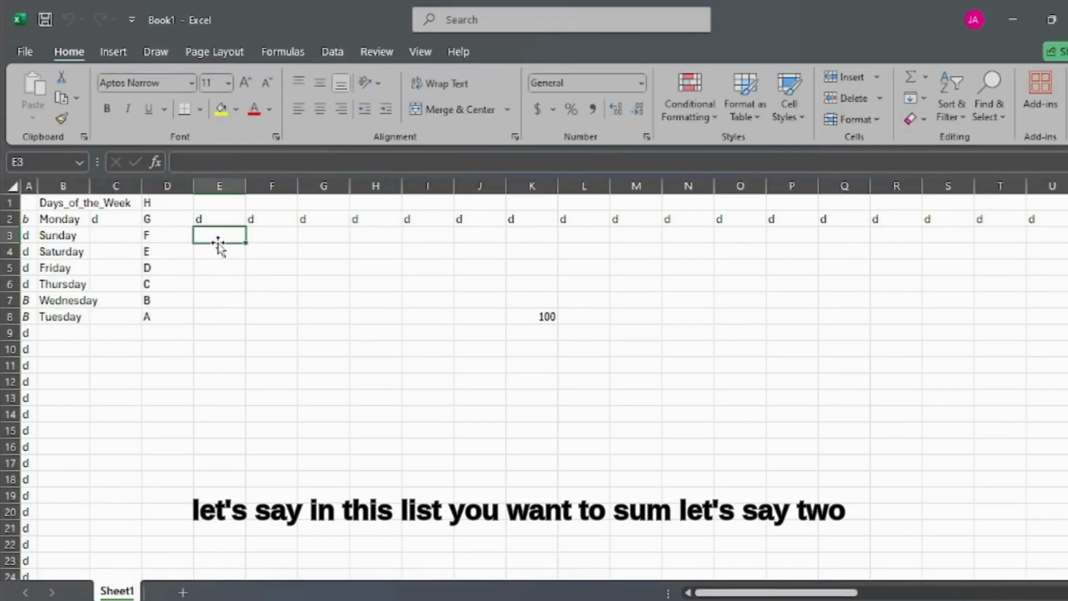
left_click(102, 351)
type("2")
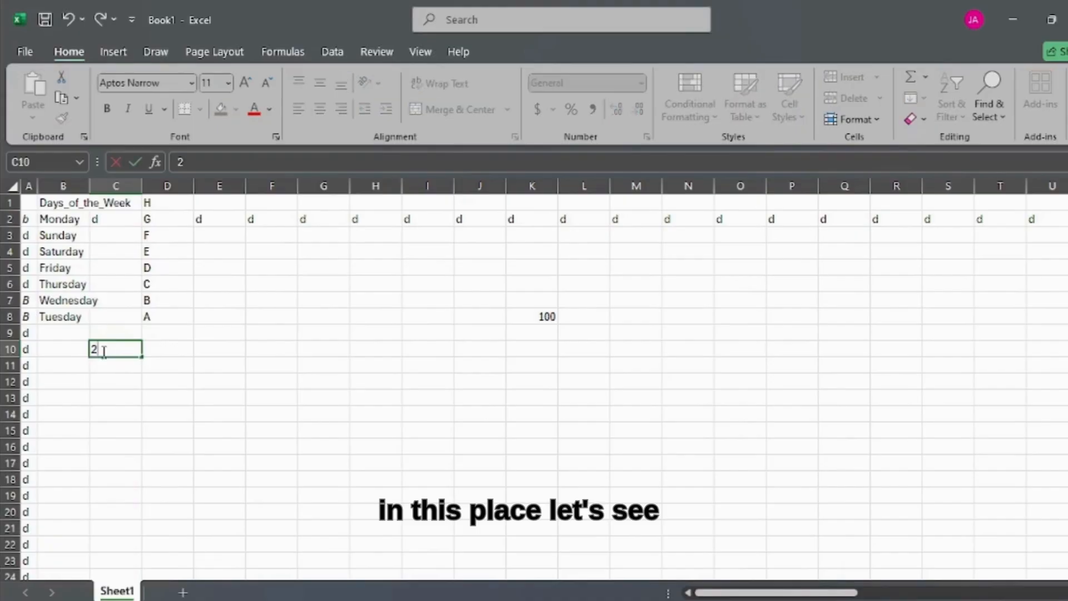
key("Tab")
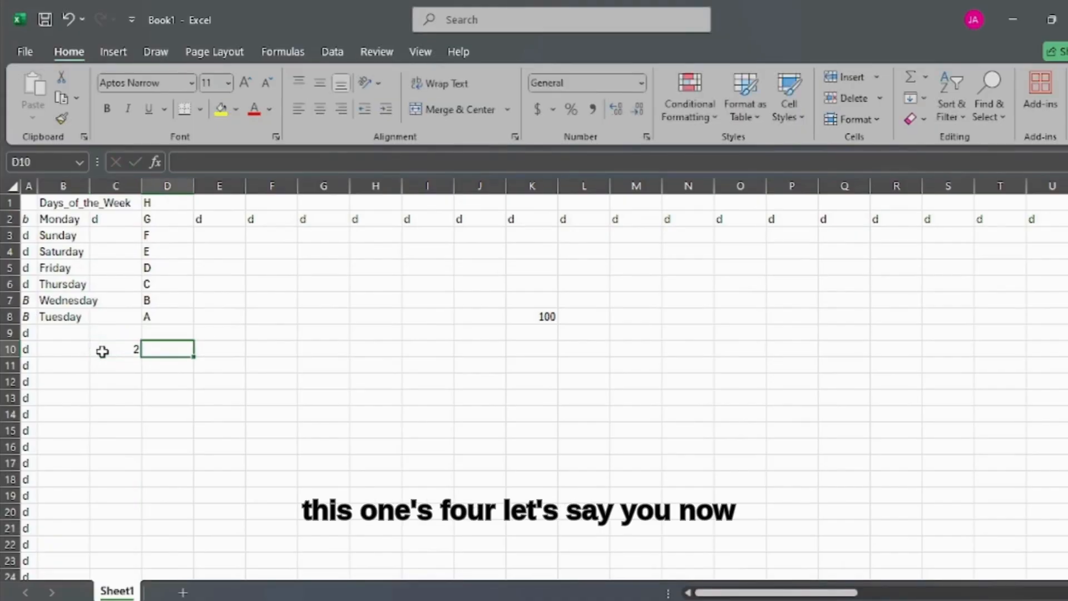
type("4")
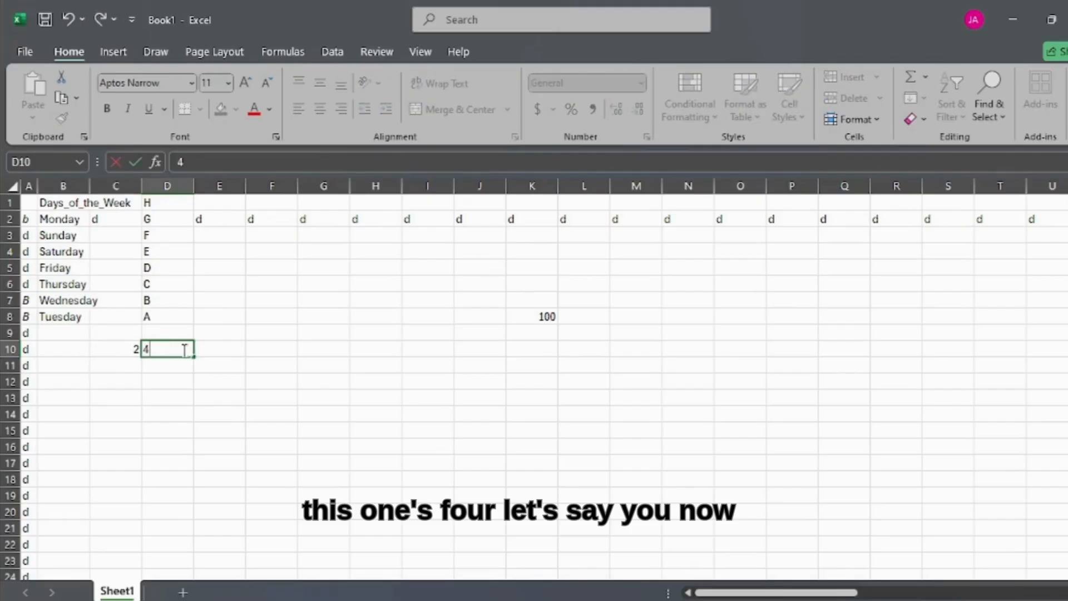
left_click(132, 350)
left_click_drag(133, 350, 173, 348)
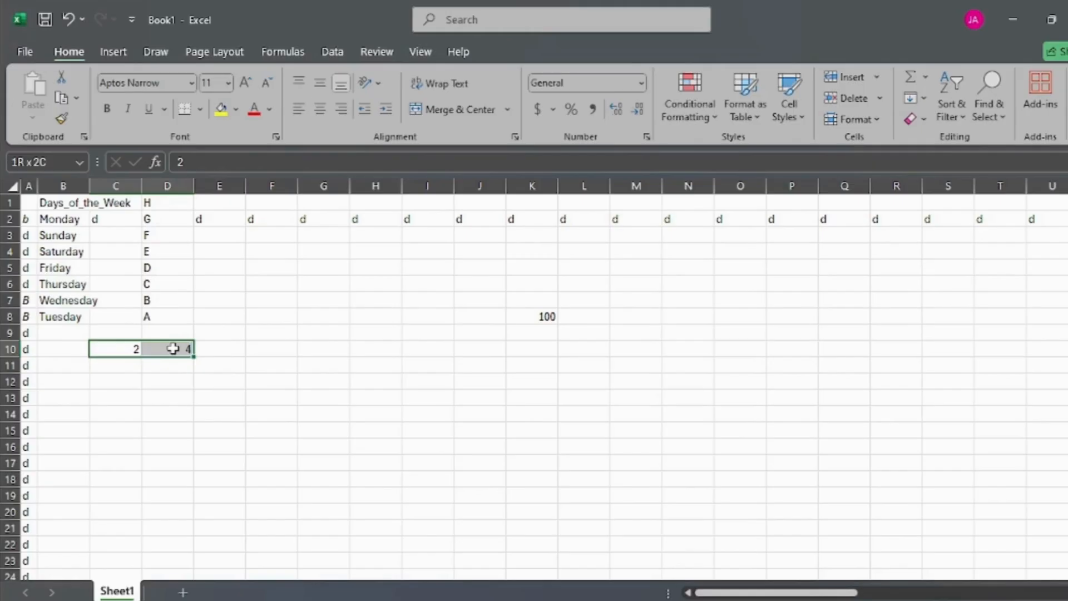
Step: Insert an automatic sum of cells C10:D10 in cell E10
left_click(211, 349)
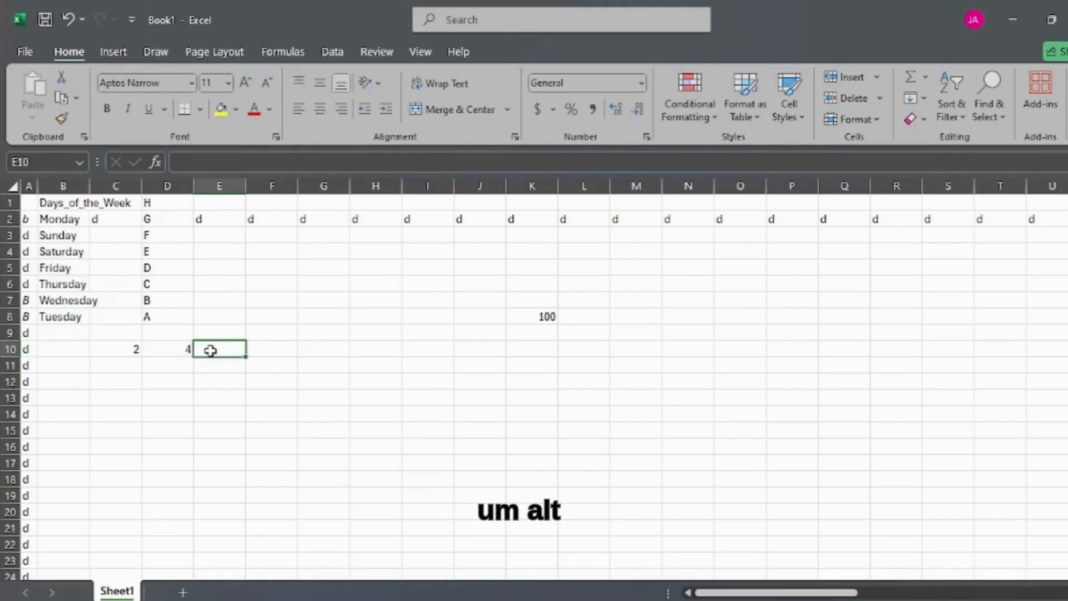
key("alt+equal")
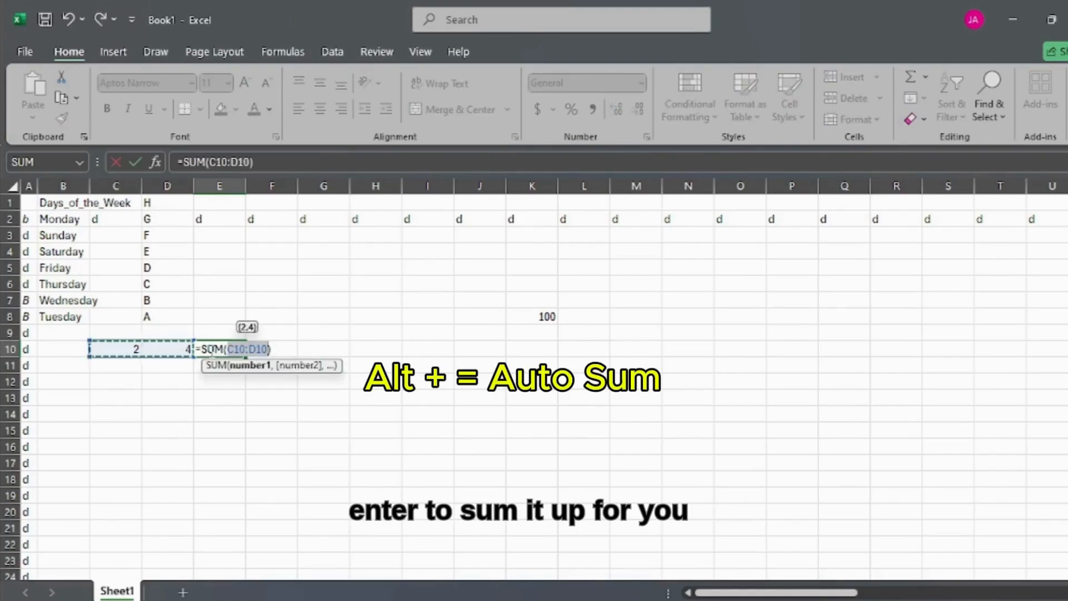
key("Return")
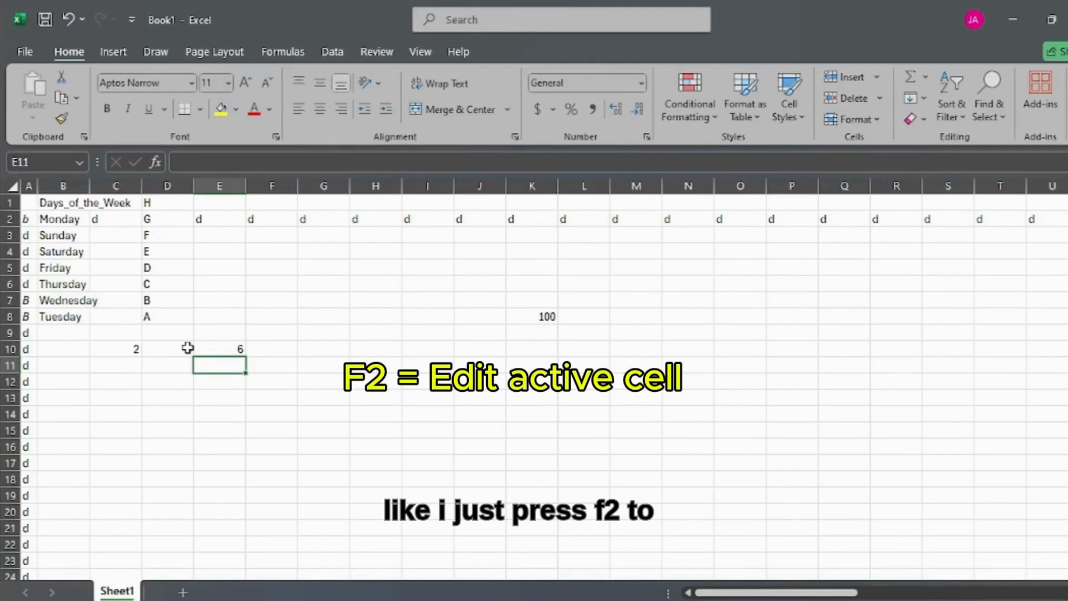
Step: Open the empty cell E11 and the number cell D10 for in-cell editing
key("F2")
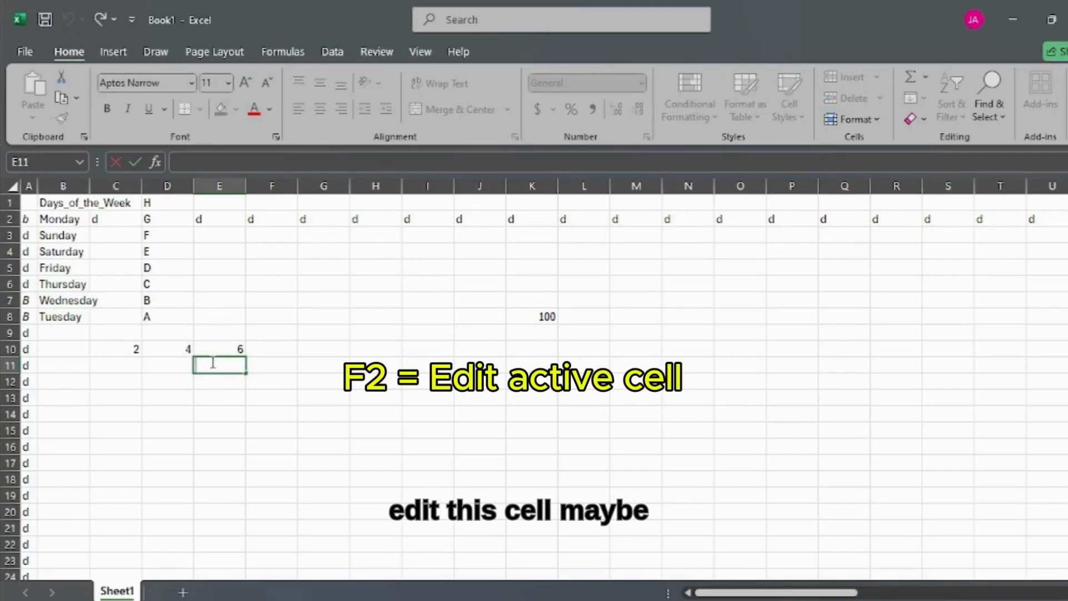
left_click(234, 349)
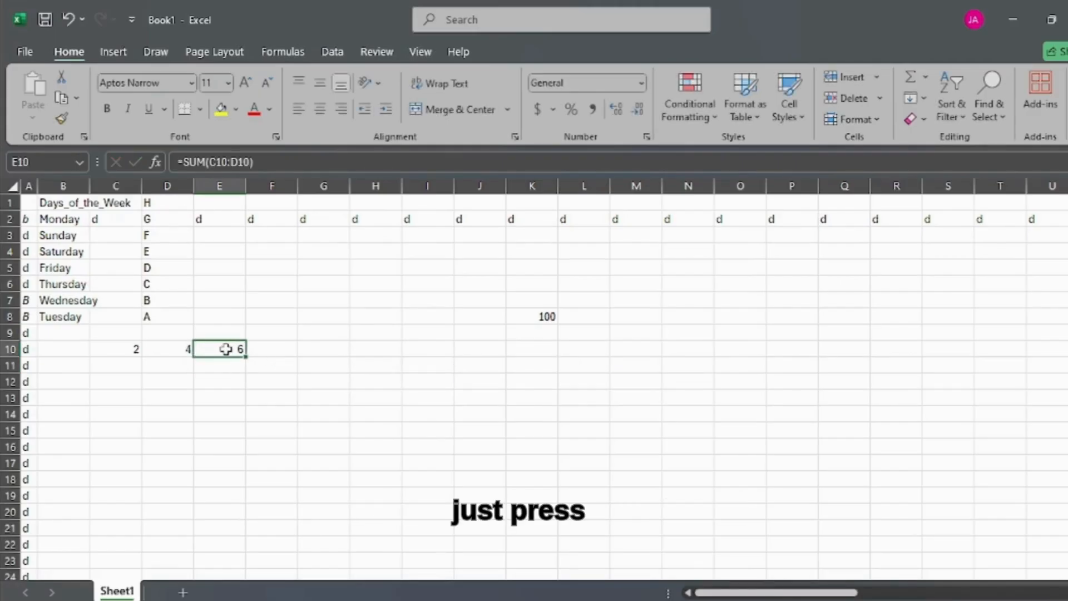
left_click(178, 352)
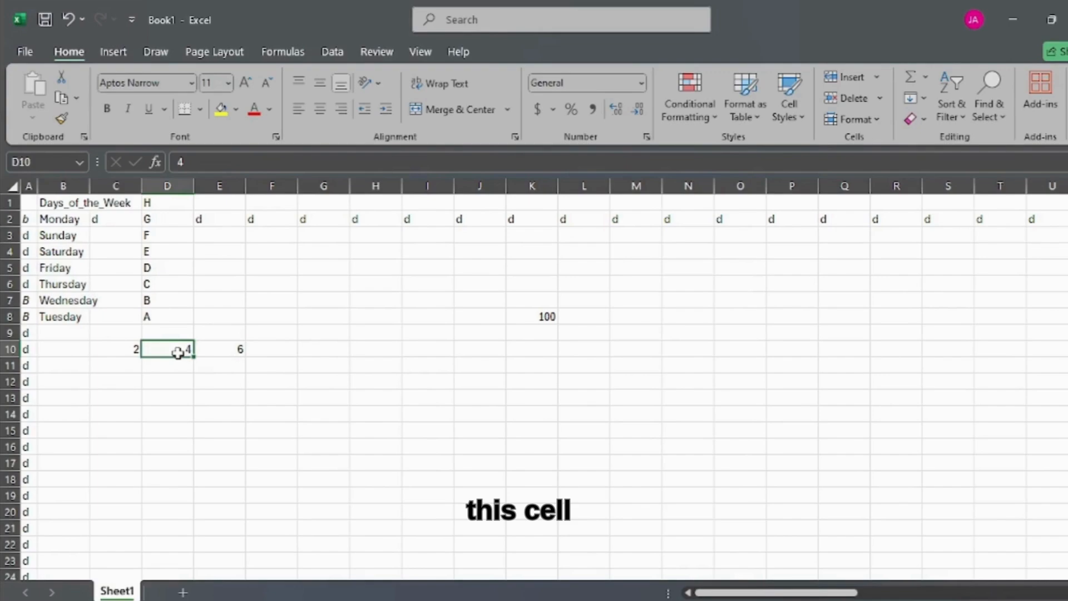
key("F2")
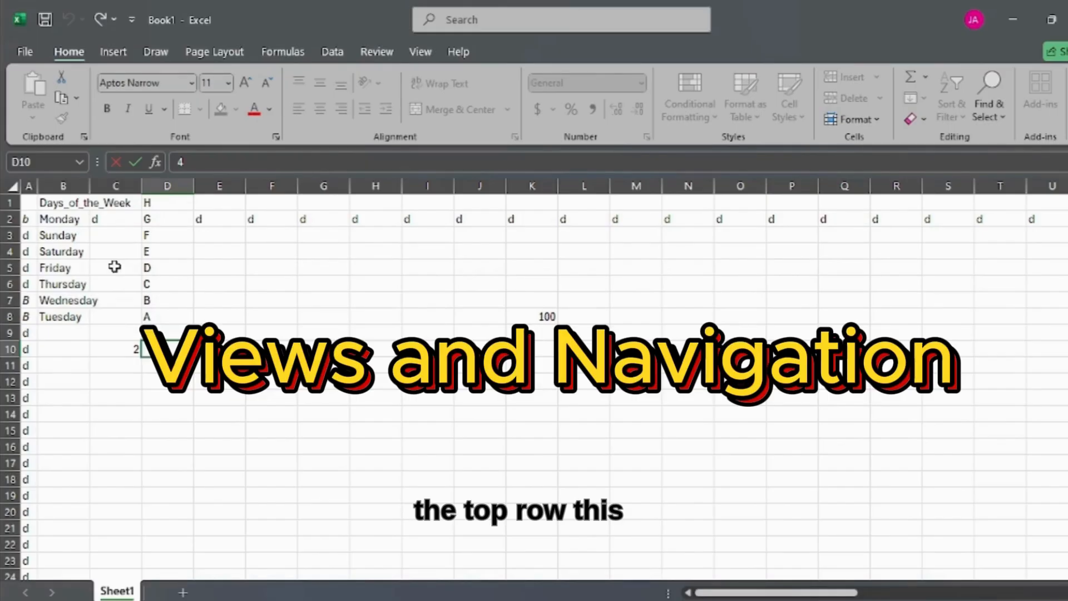
Step: Freeze the top row containing Days_of_the_Week so it stays in view while scrolling down
left_click(11, 204)
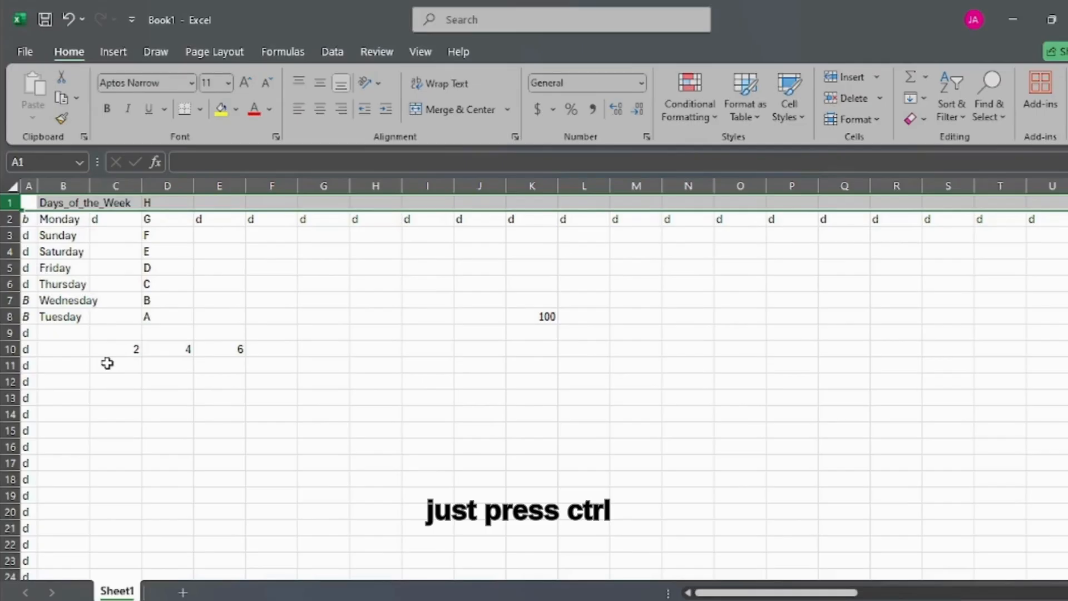
key("alt")
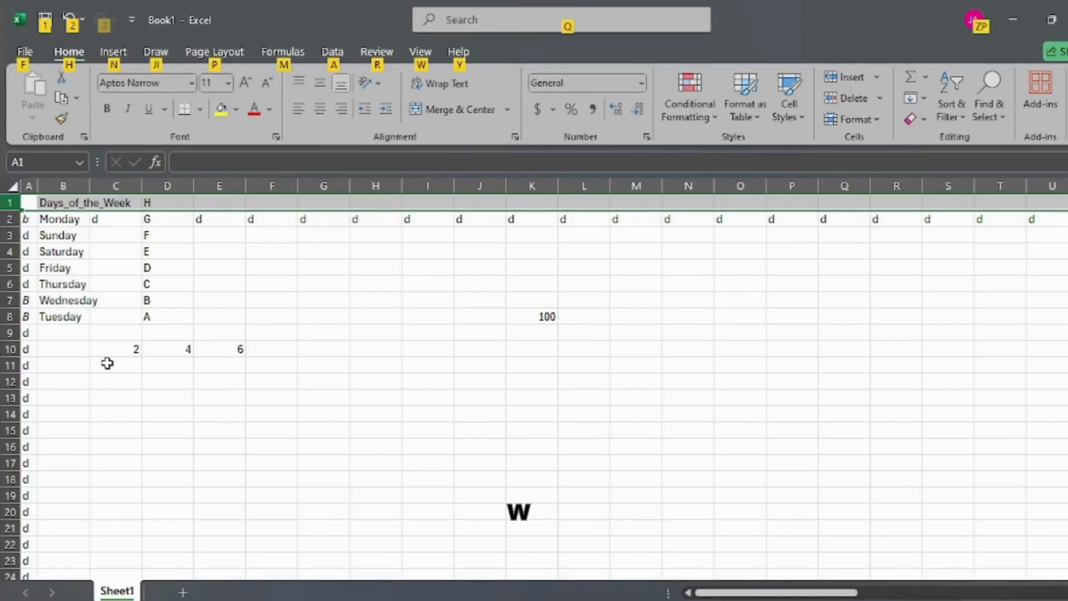
key("w")
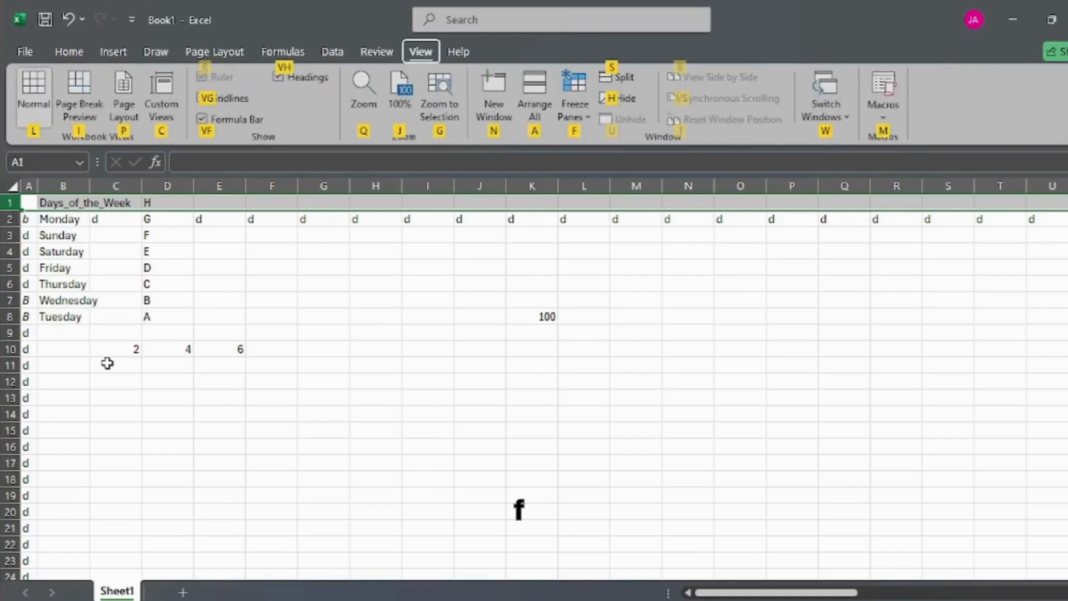
key("f")
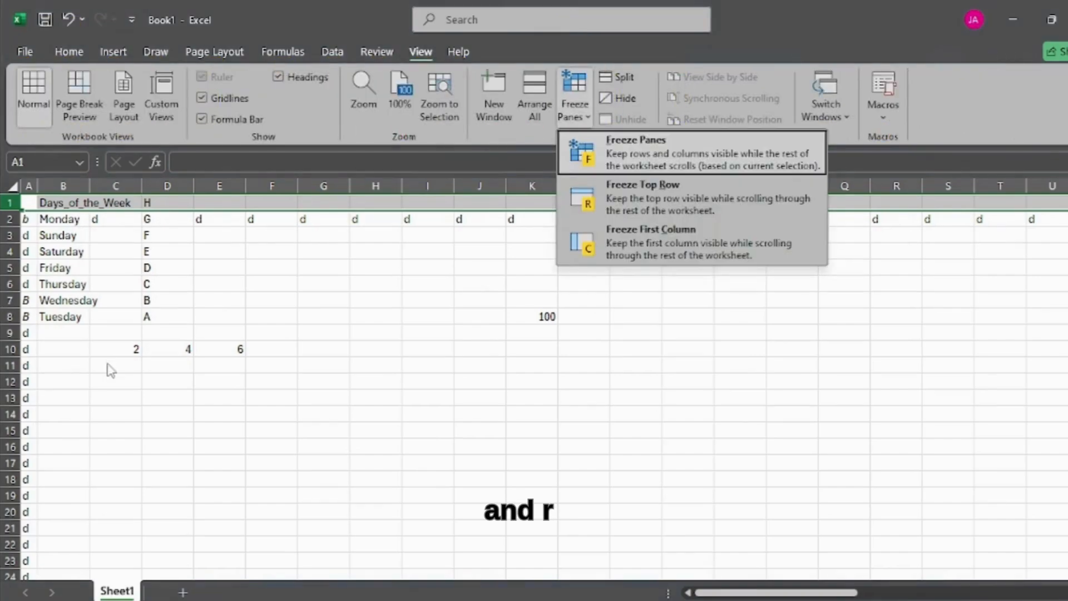
key("r")
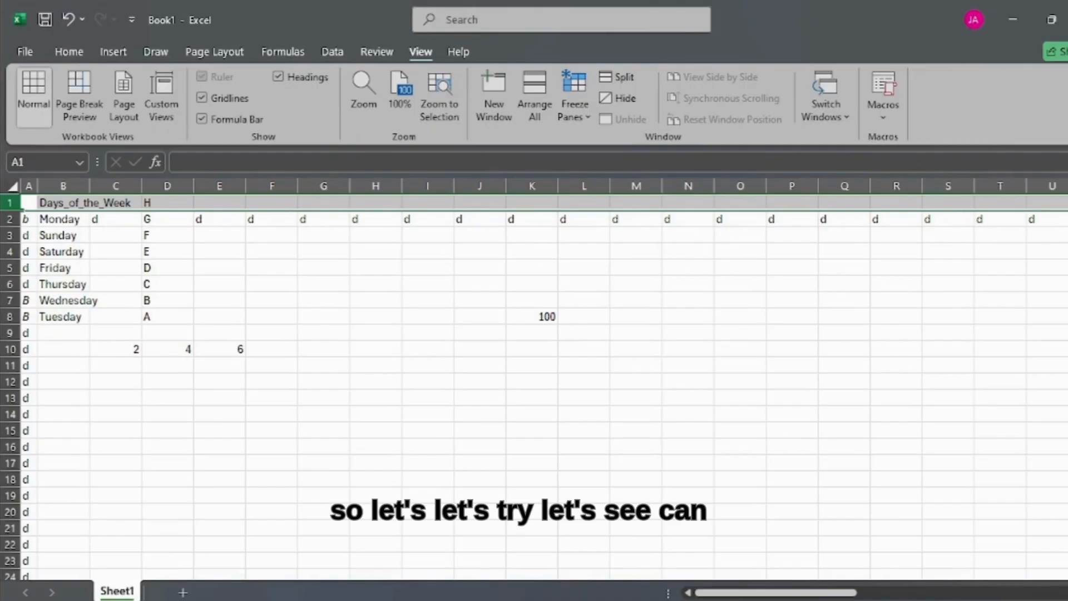
left_click_drag(1067, 217, 1067, 253)
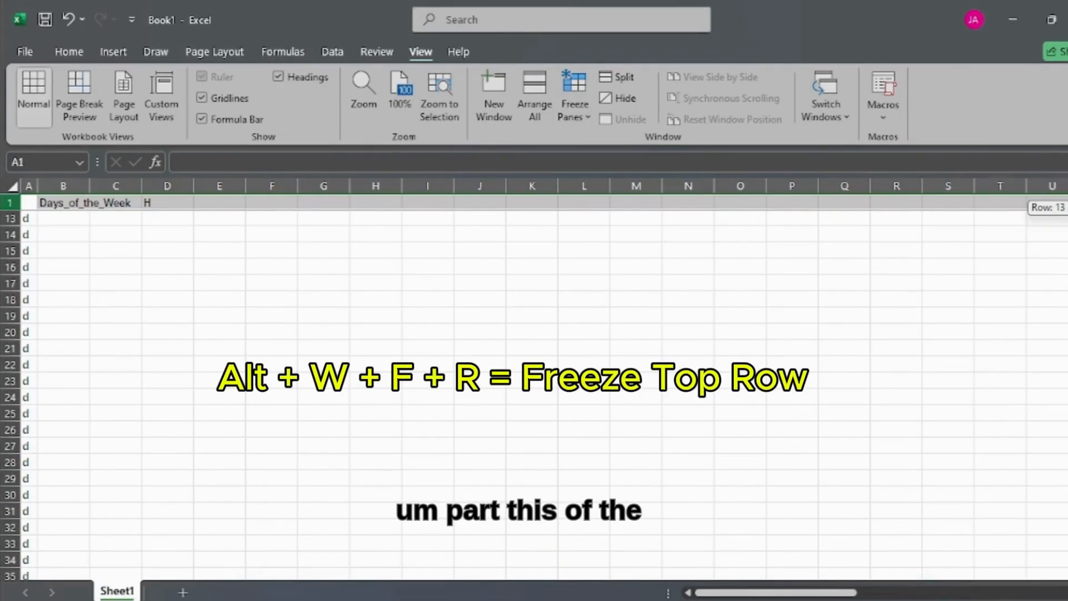
left_click_drag(1067, 253, 1067, 217)
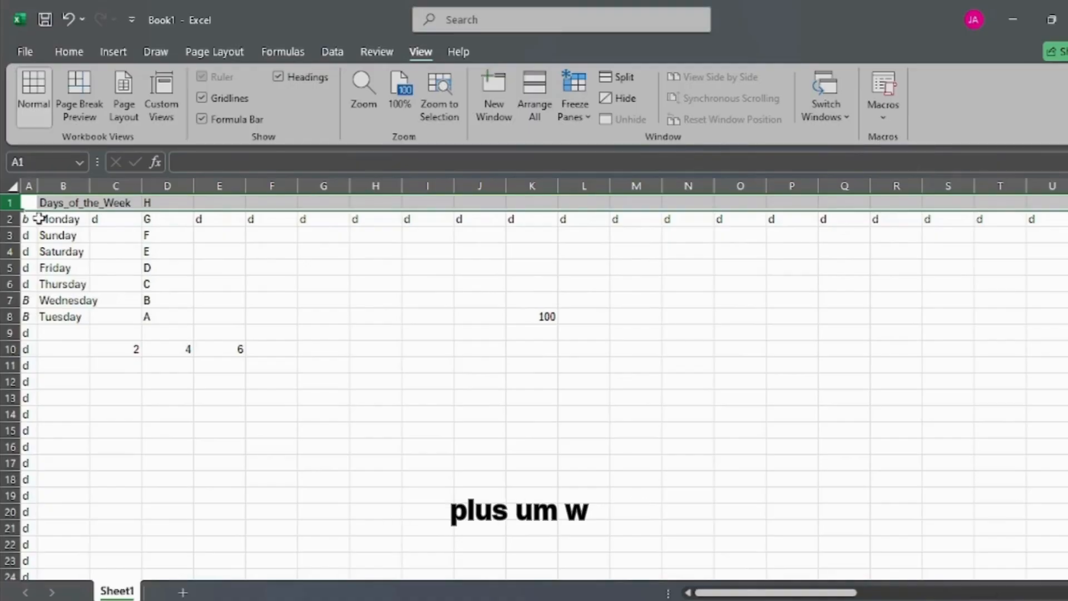
Step: Freeze the first column of Sheet1 so it stays in view while scrolling across the sheet
key("alt")
key("w")
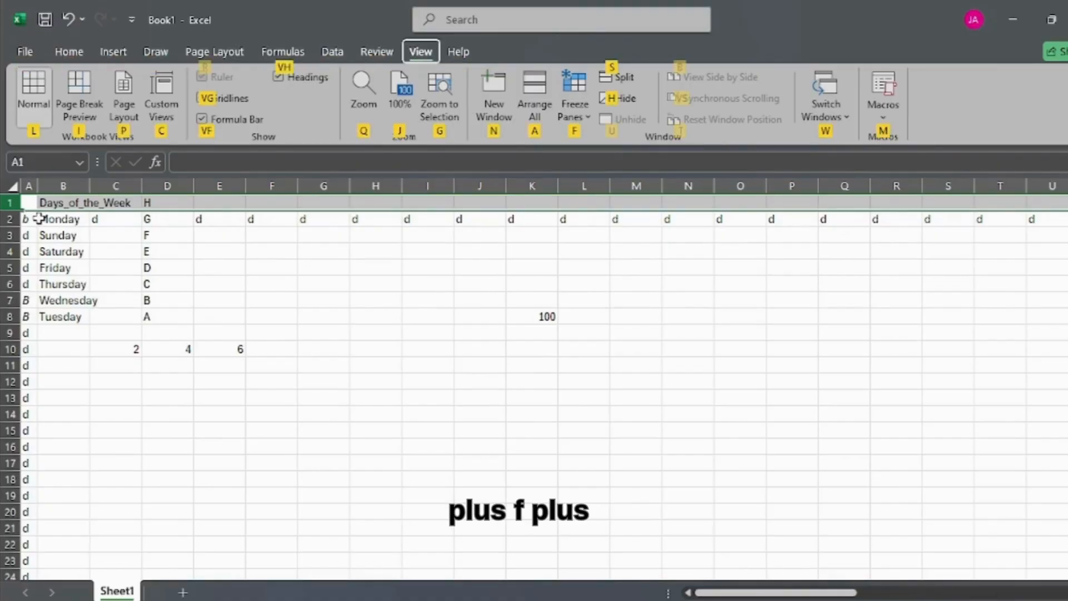
key("f")
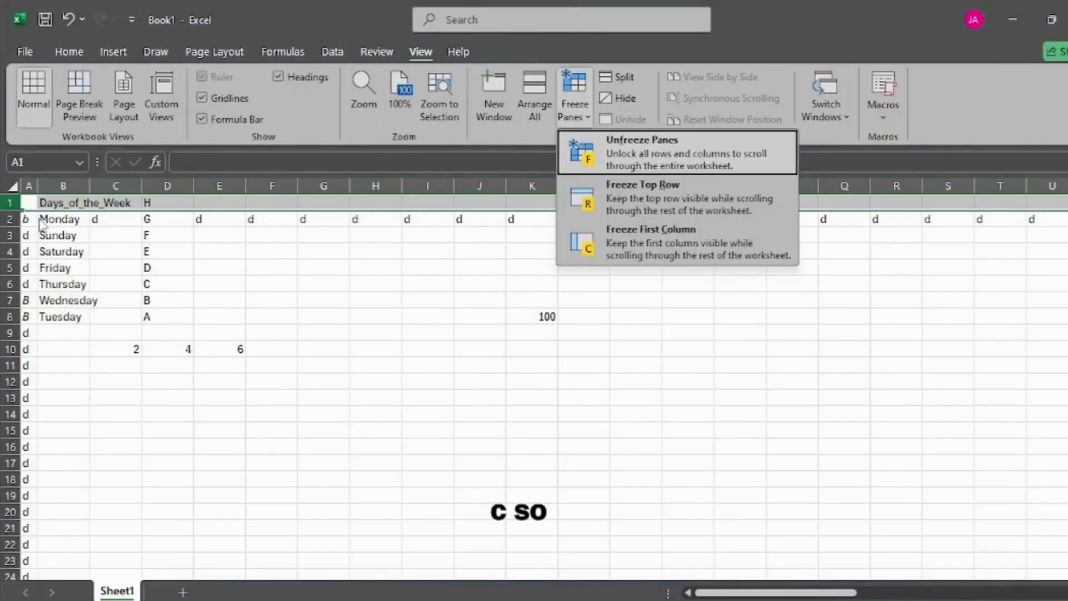
key("c")
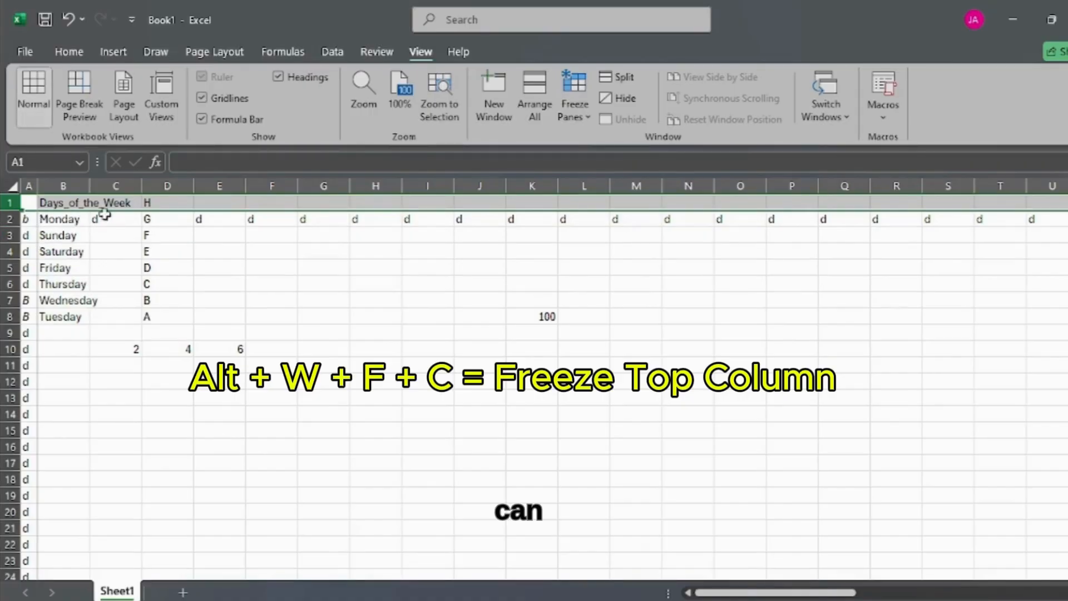
left_click_drag(740, 591, 971, 590)
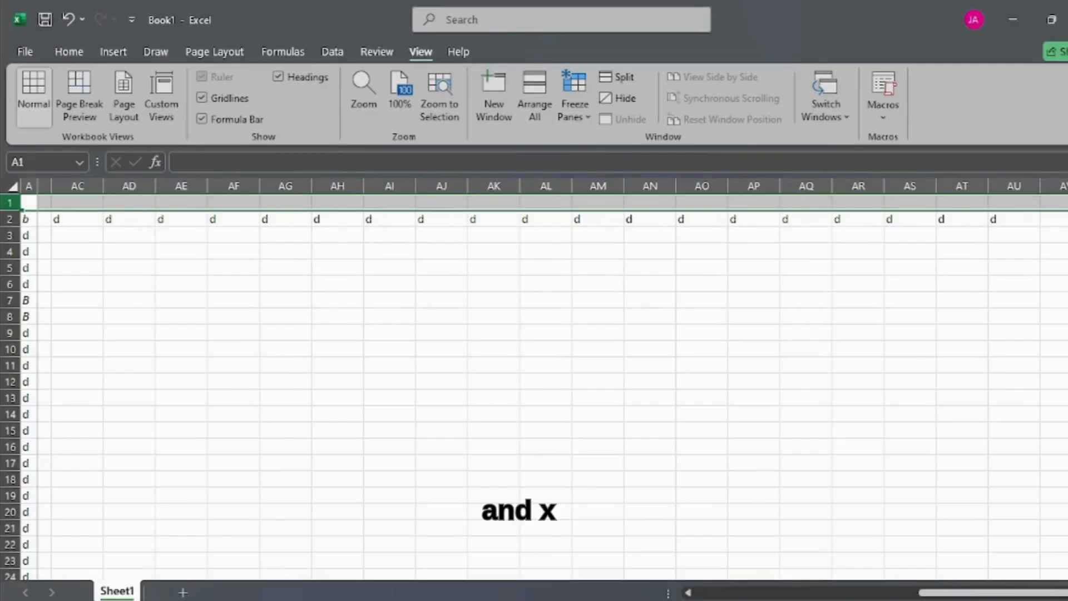
Step: Split the worksheet window into separate panes beside column A
key("alt")
key("w")
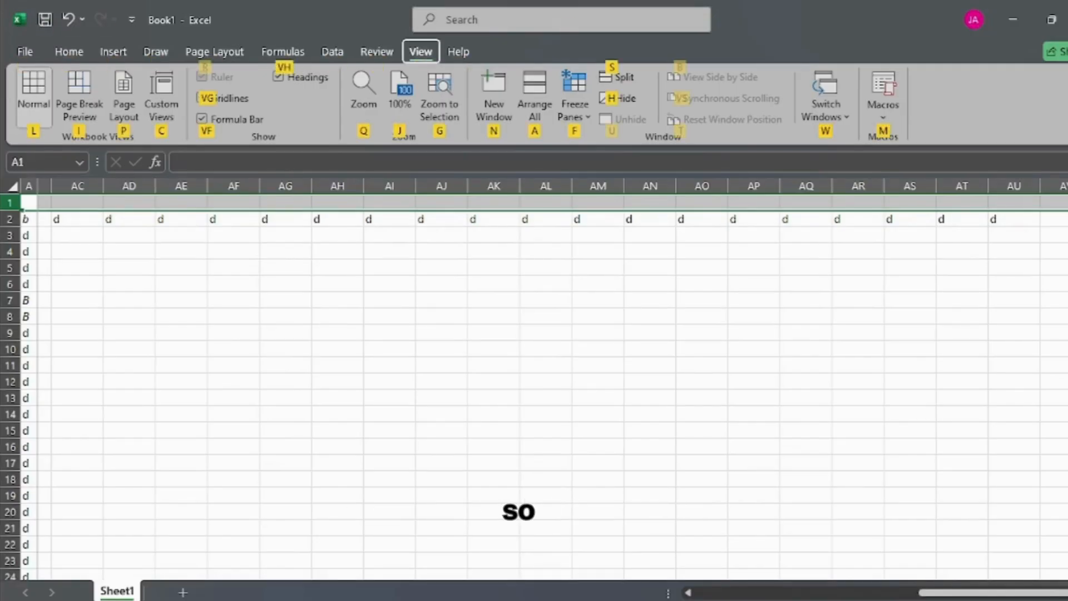
key("s")
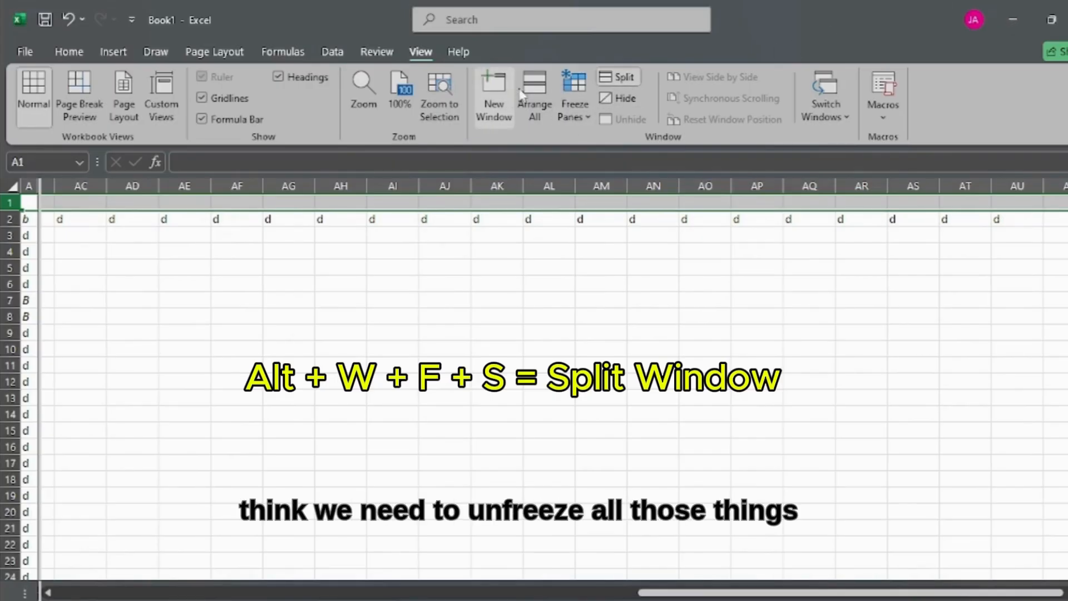
Step: Freeze the split worksheet's panes and unfreeze them again
left_click(574, 93)
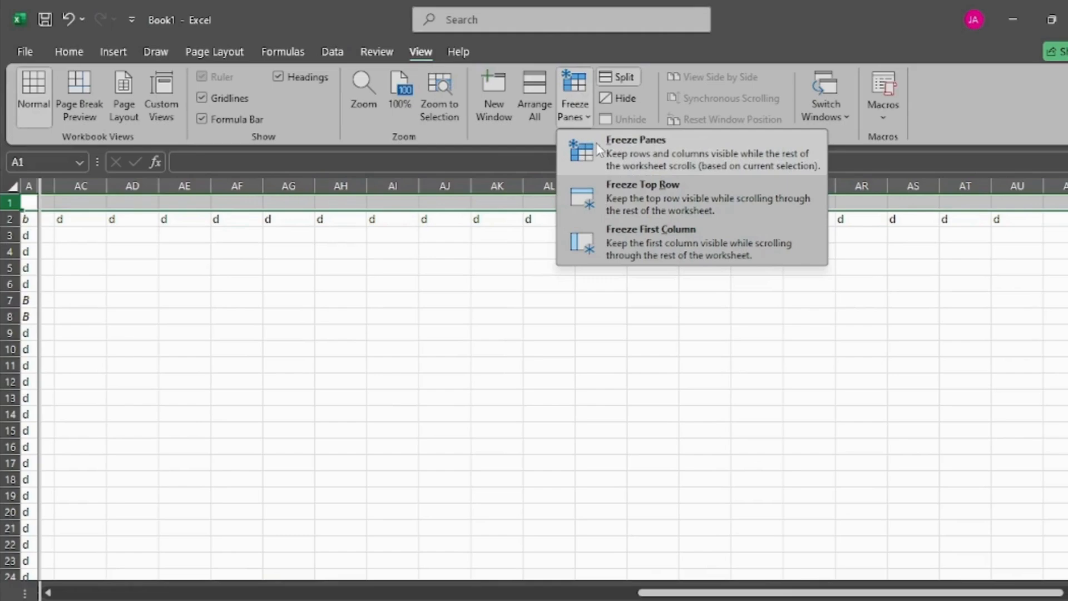
left_click(272, 271)
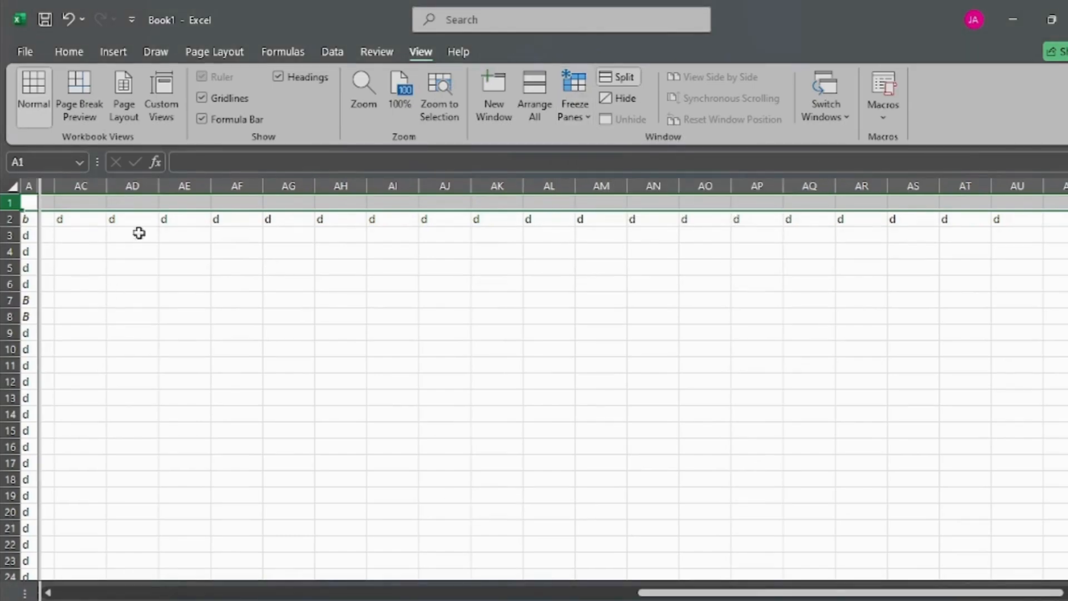
left_click(566, 86)
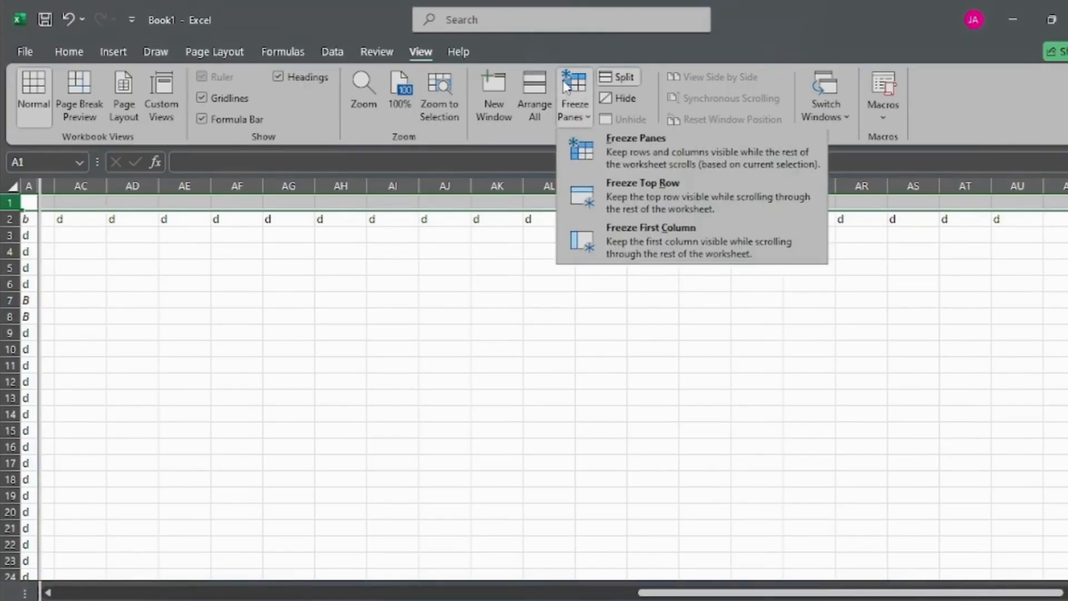
left_click(239, 207)
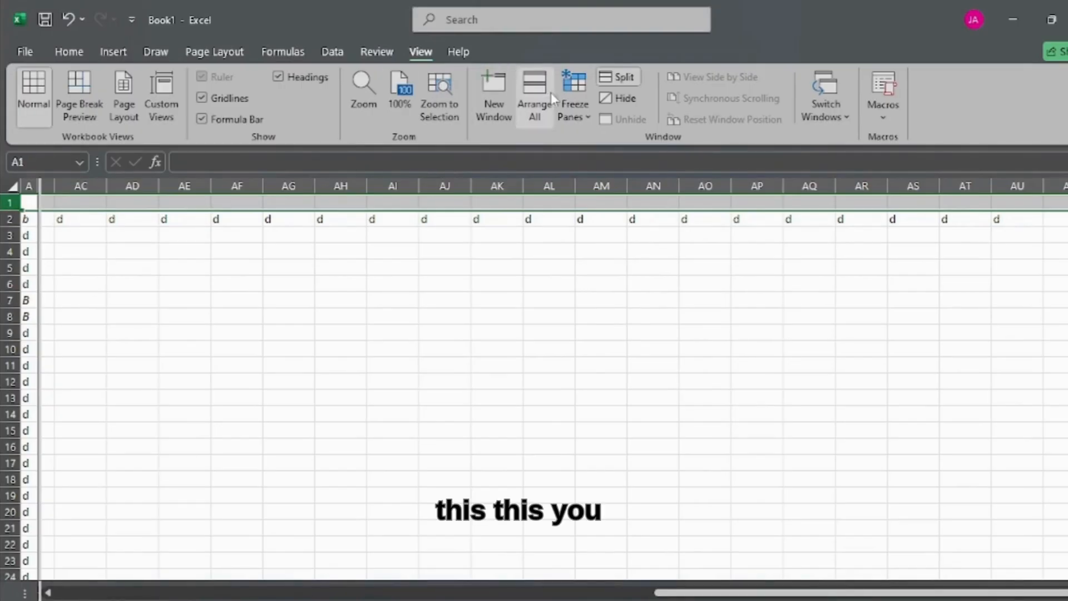
left_click(574, 84)
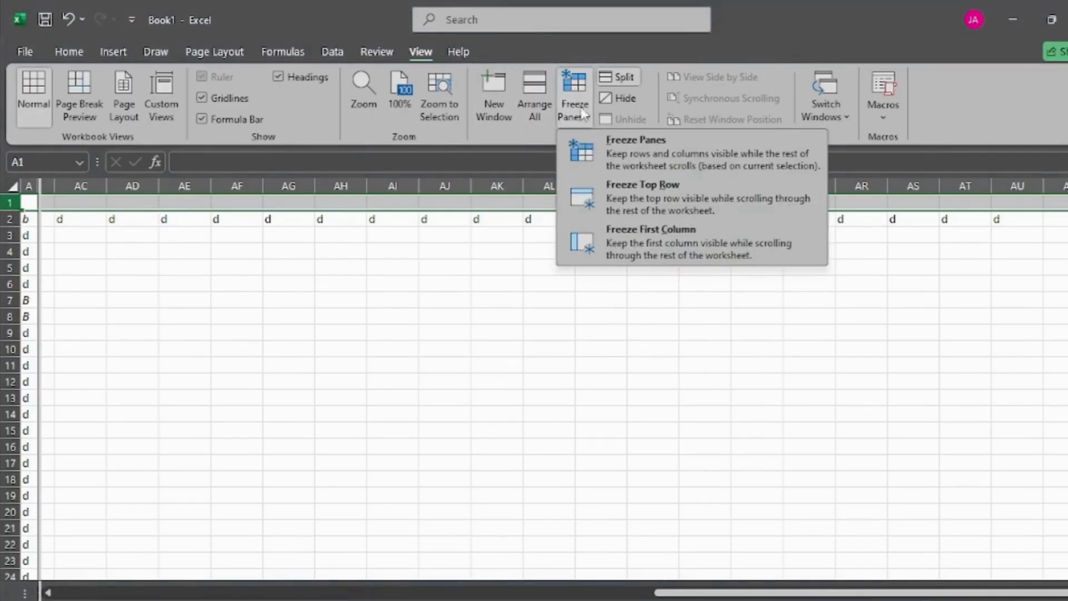
left_click(586, 143)
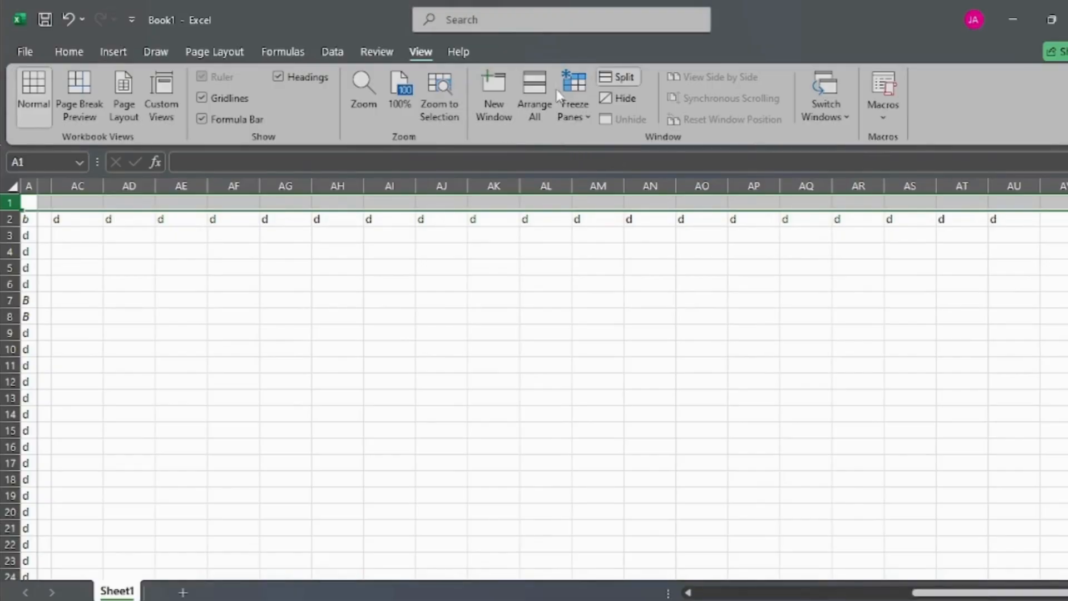
left_click(575, 95)
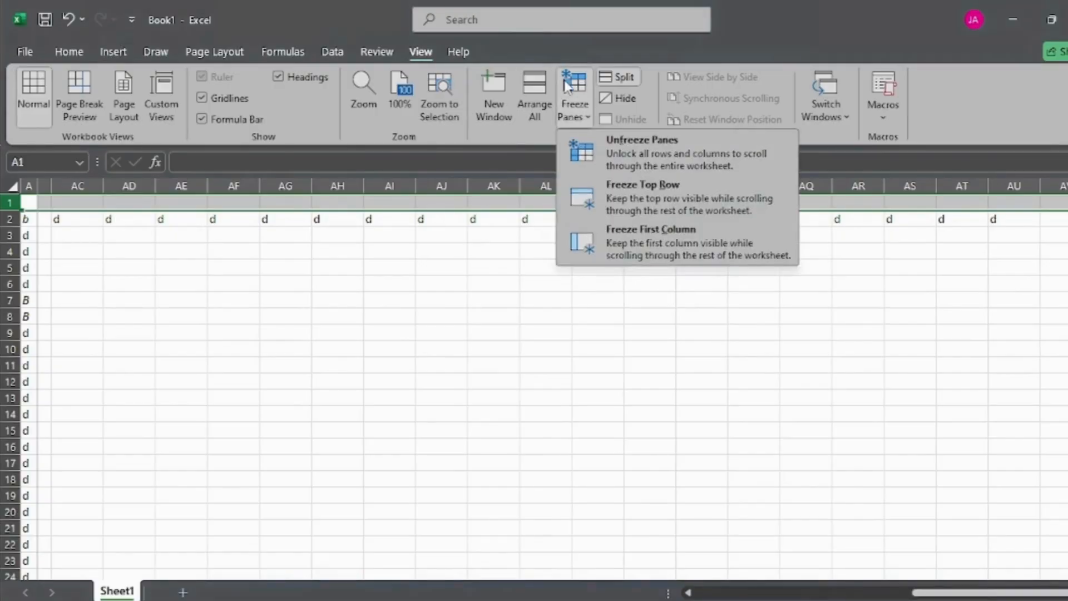
left_click(586, 145)
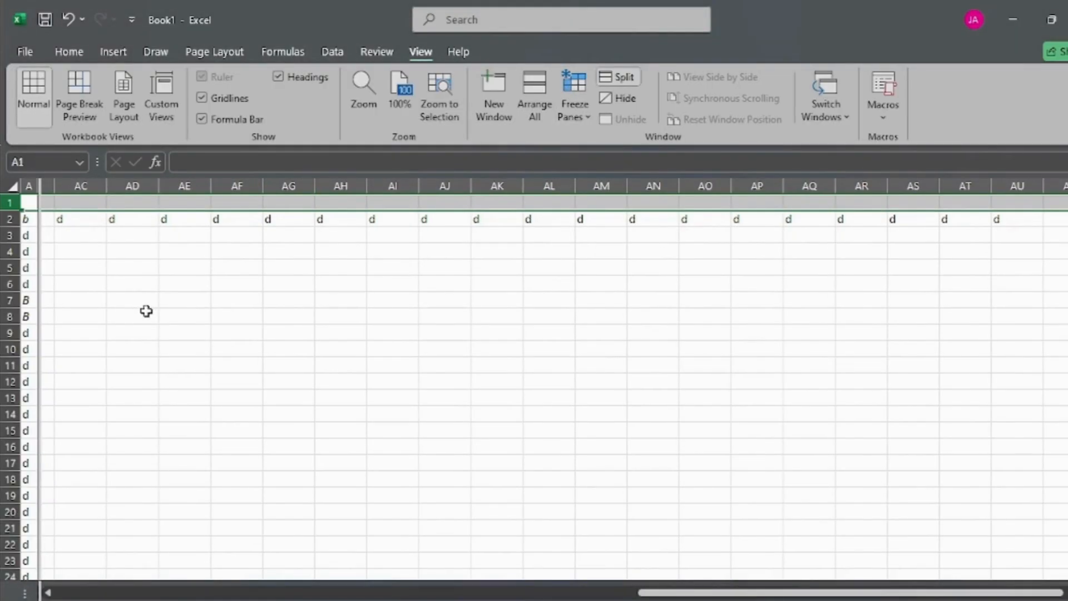
Step: Turn the worksheet's split beside column A into frozen panes
key("alt")
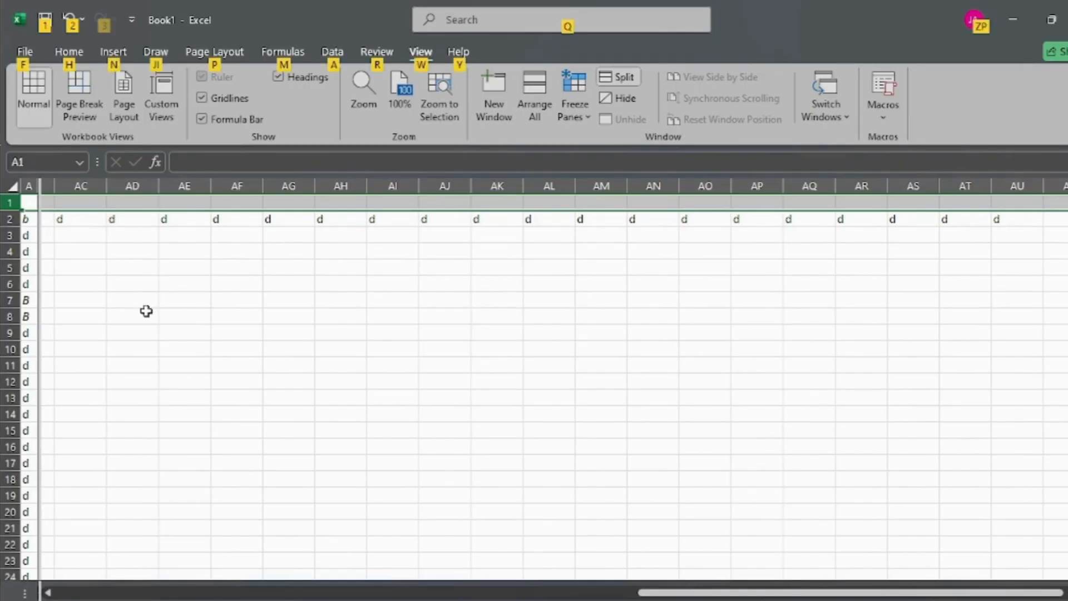
key("w")
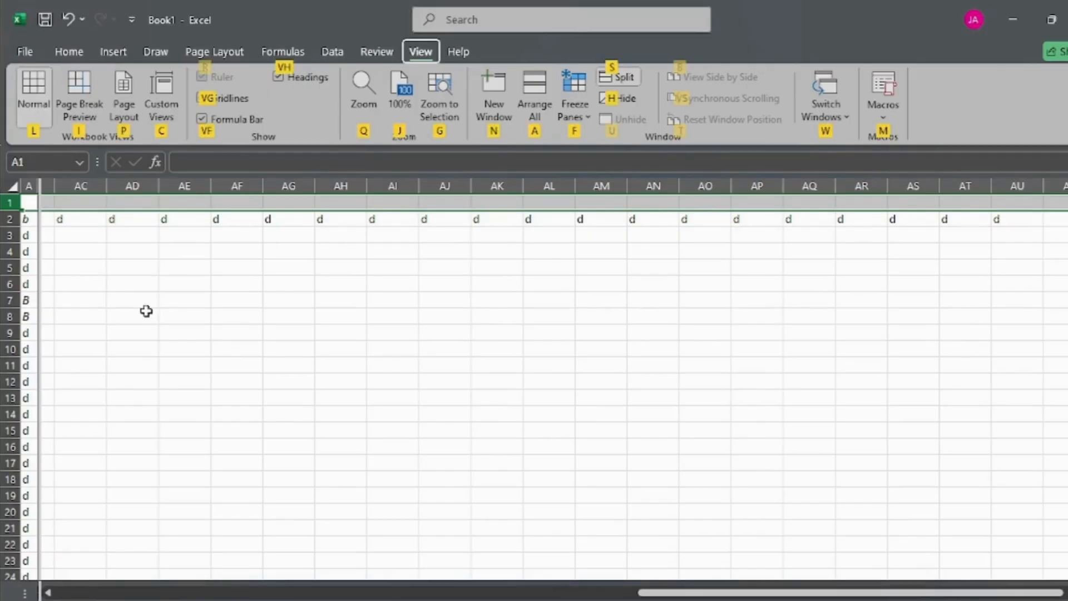
key("f")
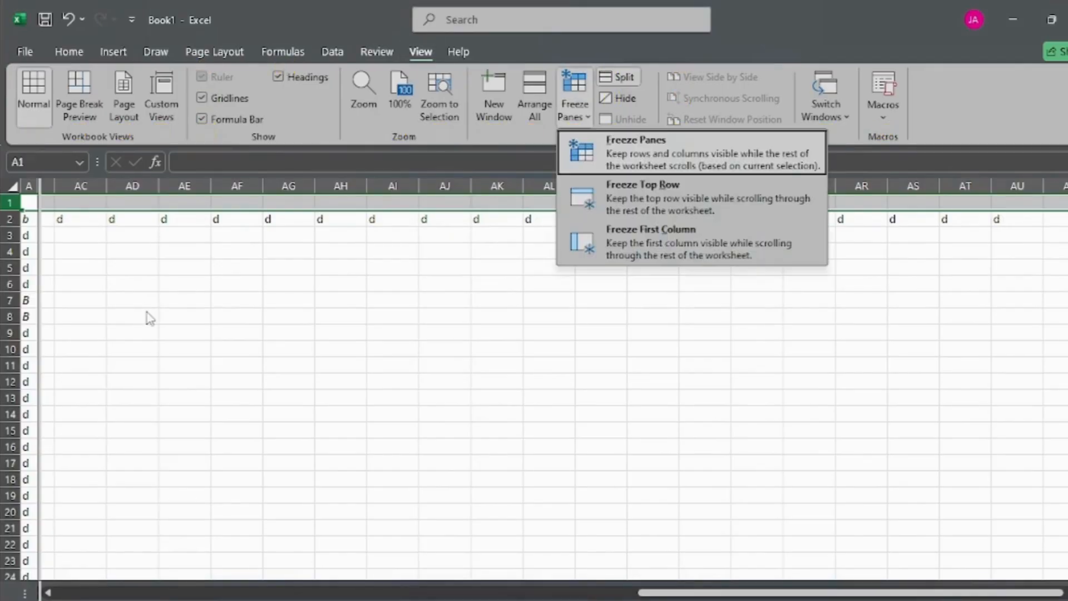
key("f")
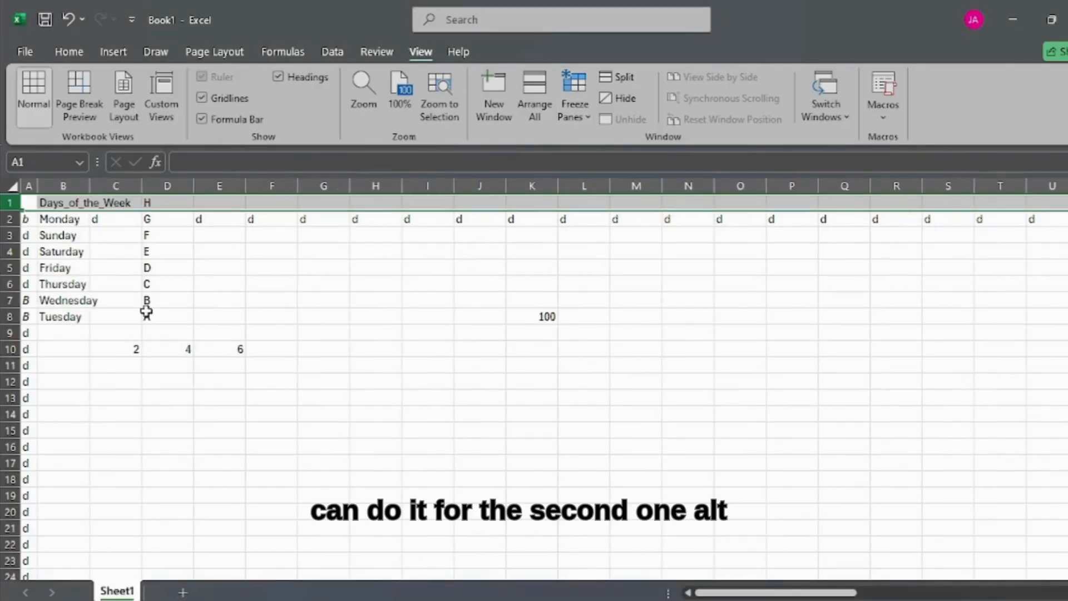
Step: Unfreeze all rows and columns of Sheet1
key("alt")
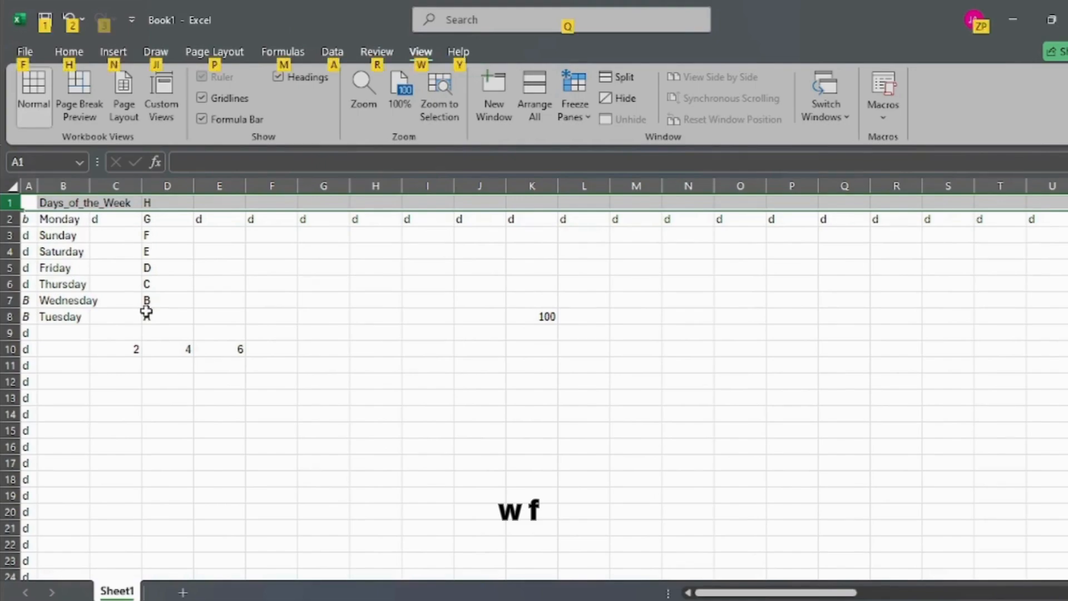
key("w")
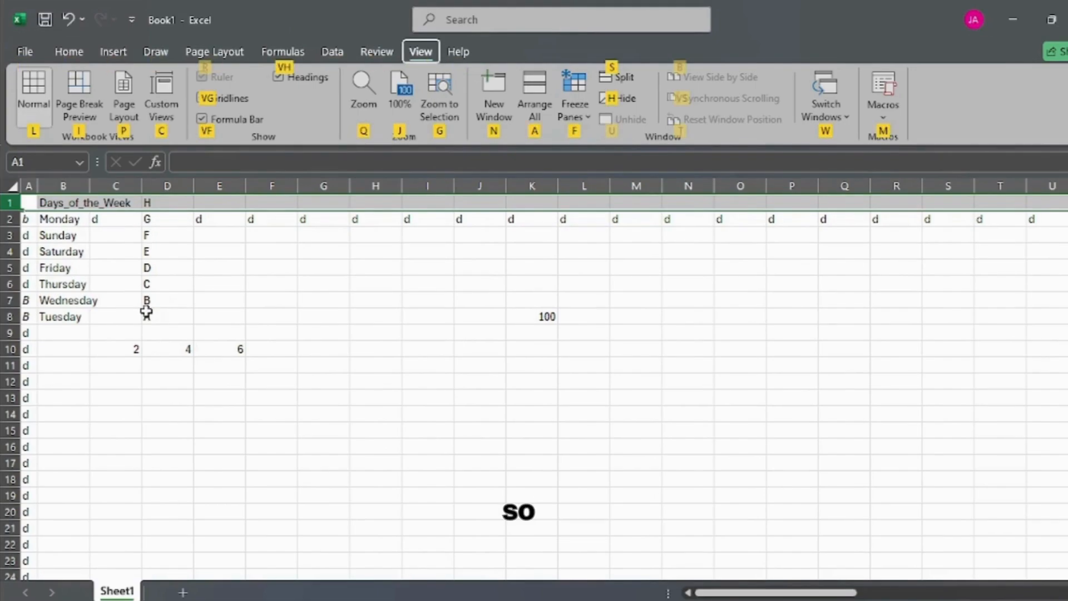
key("f")
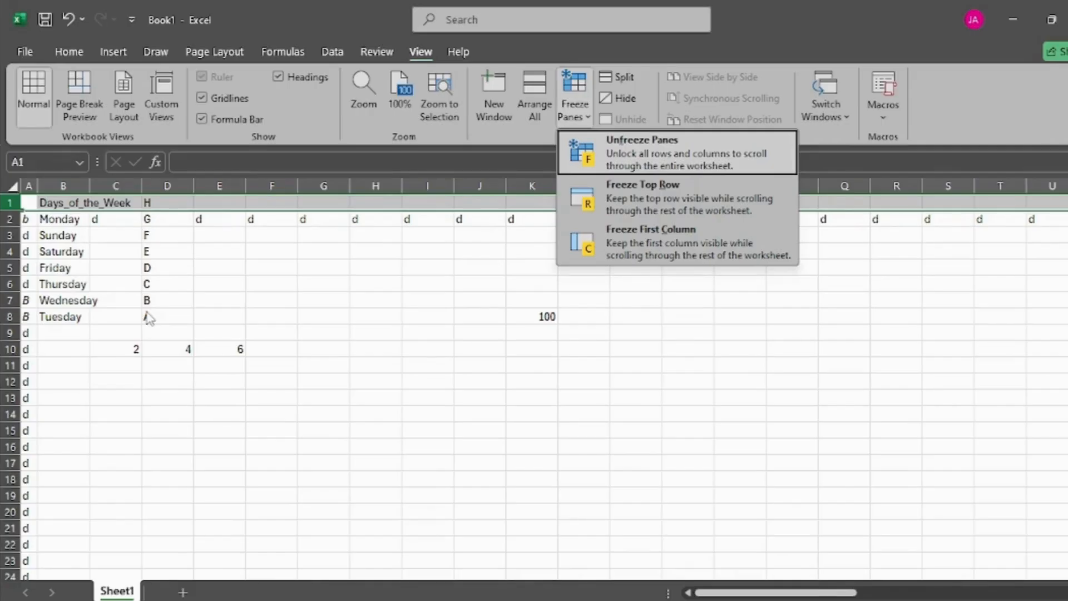
key("f")
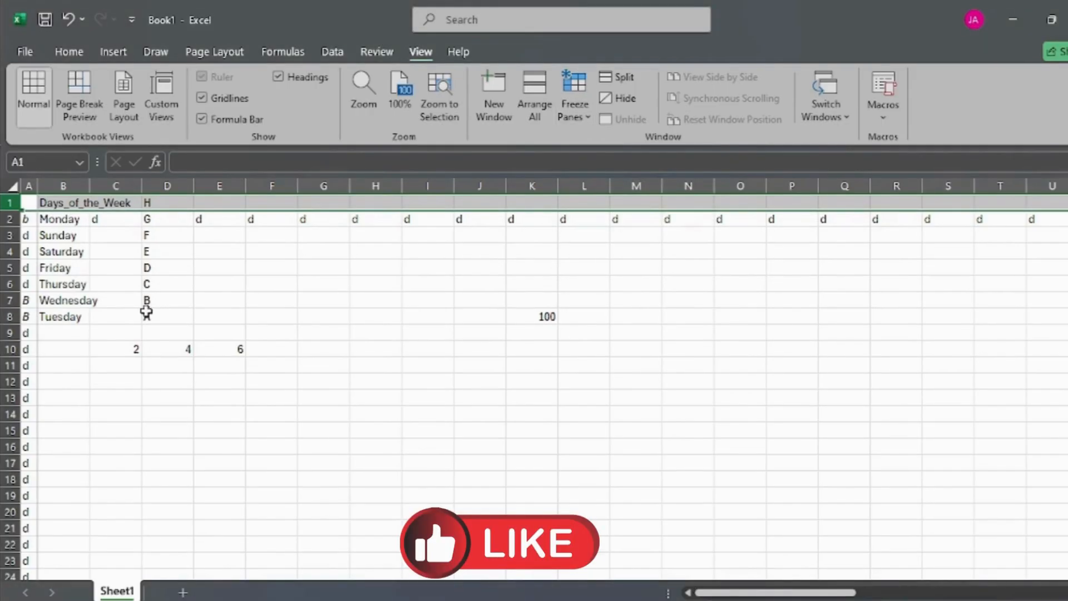
Step: Select cell C5 and split the worksheet window between columns A and B
left_click(95, 268)
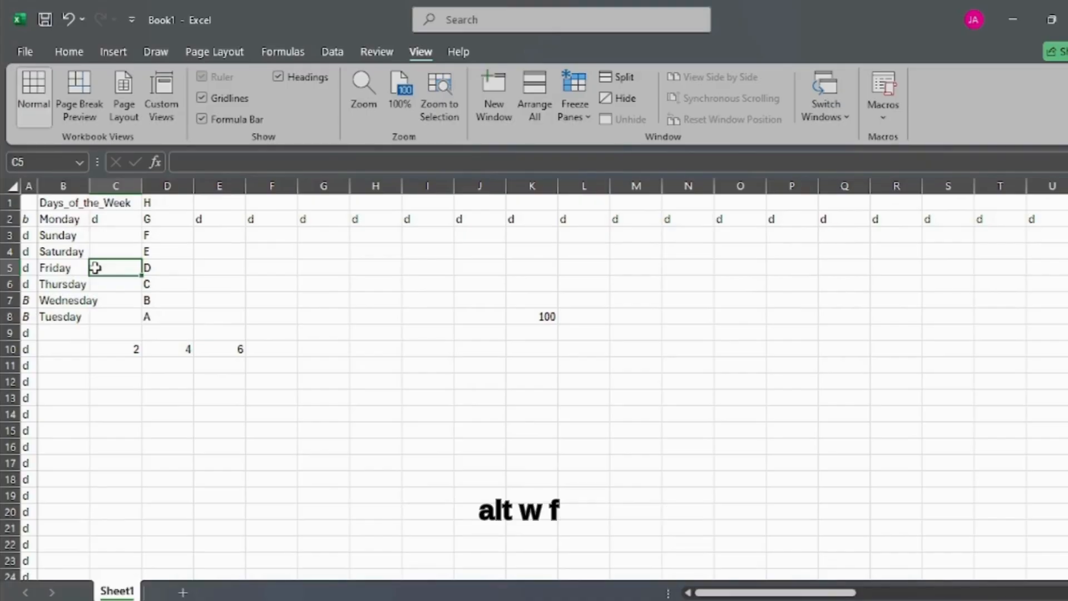
key("alt+w")
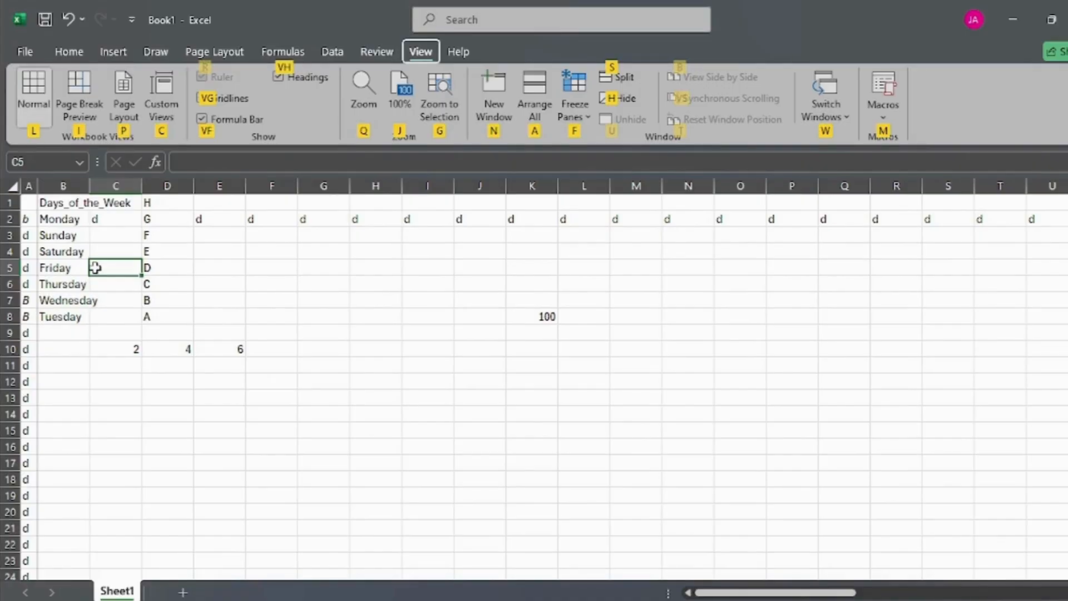
key("f")
key("c")
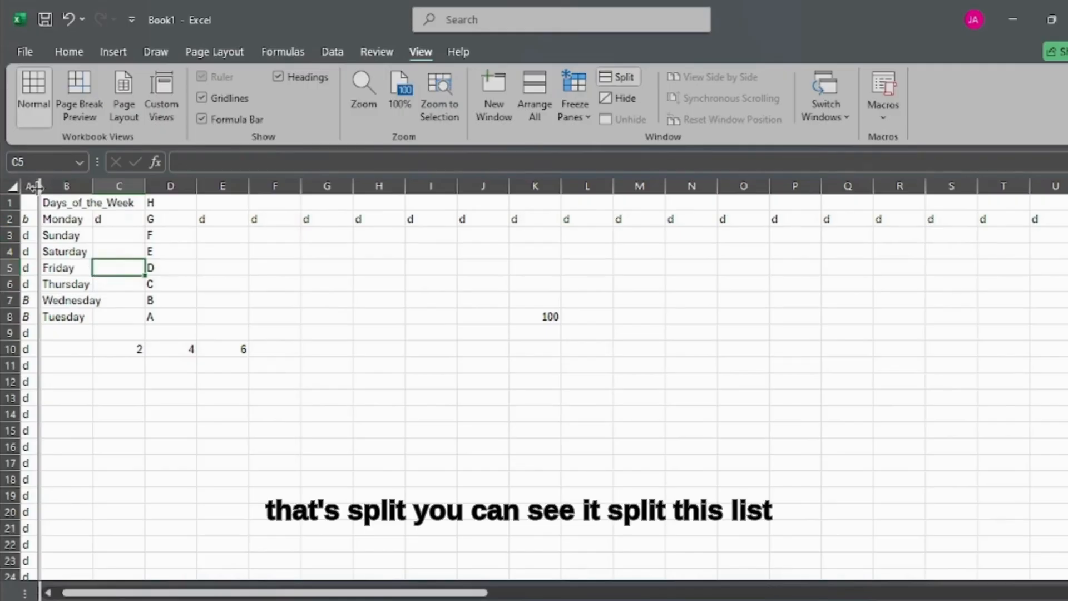
Step: Widen column A up to roughly twice the width of column B or less, and remove the window split
left_click_drag(146, 185, 102, 186)
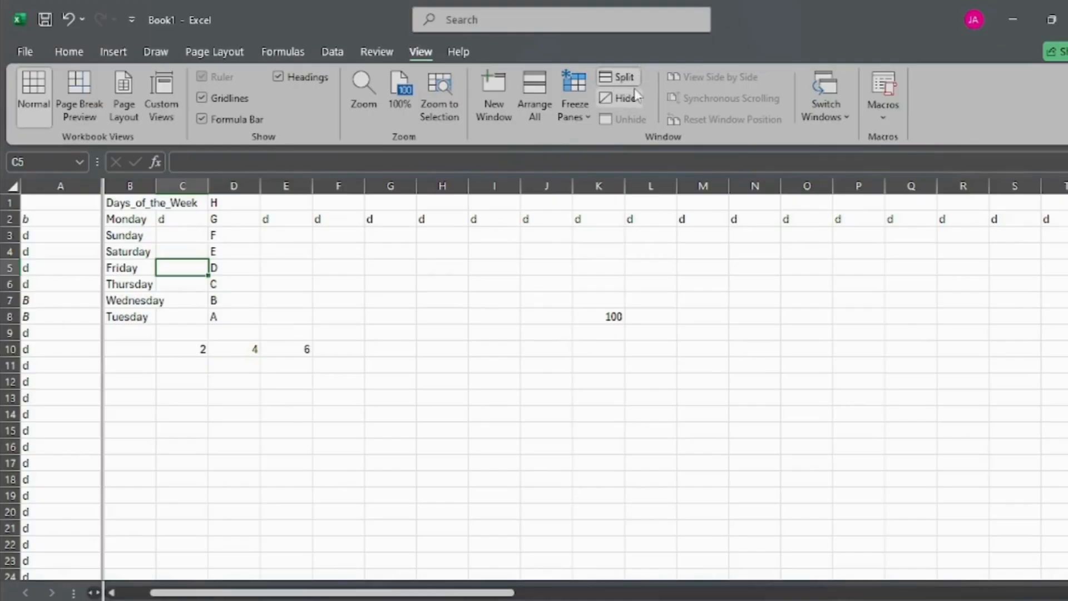
left_click(621, 78)
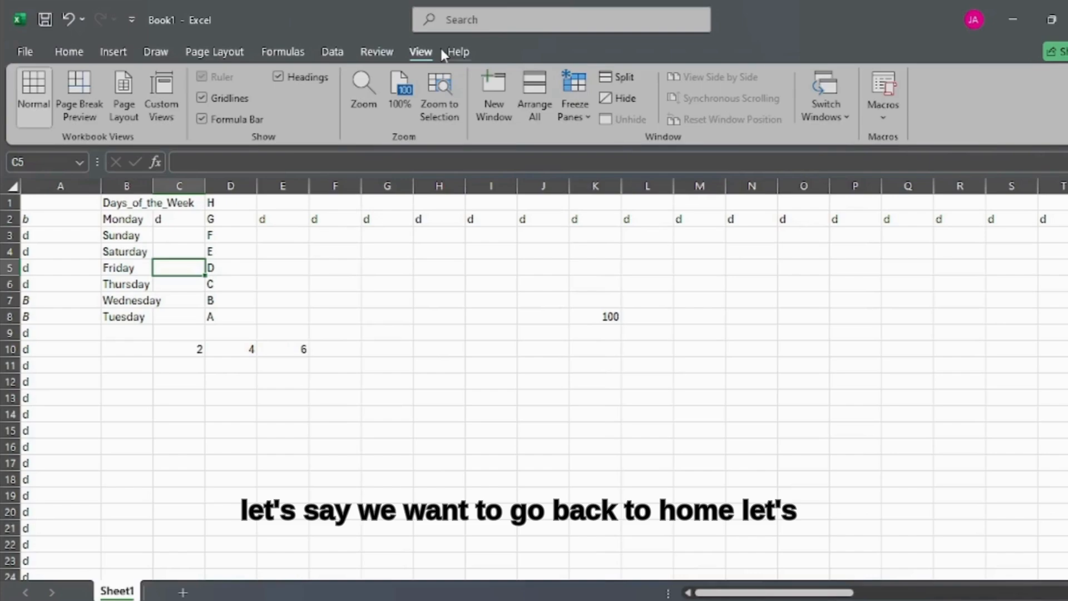
Step: Review the keyboard access hints for the Home, Insert, Data, Formulas and Page Layout commands, leaving cell C5 empty
key("alt+h")
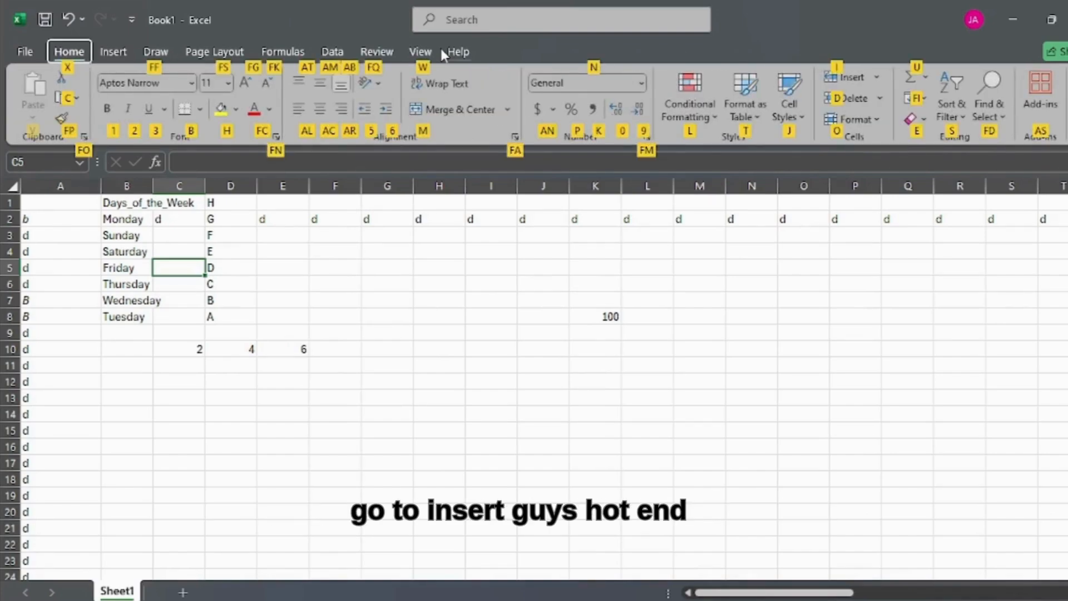
key("n")
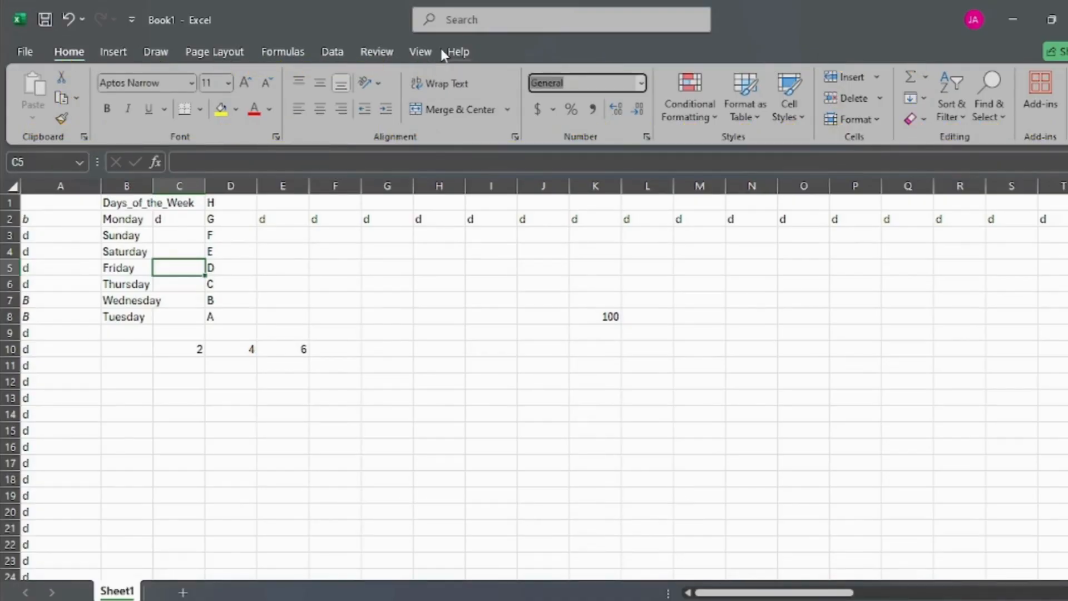
key("Escape")
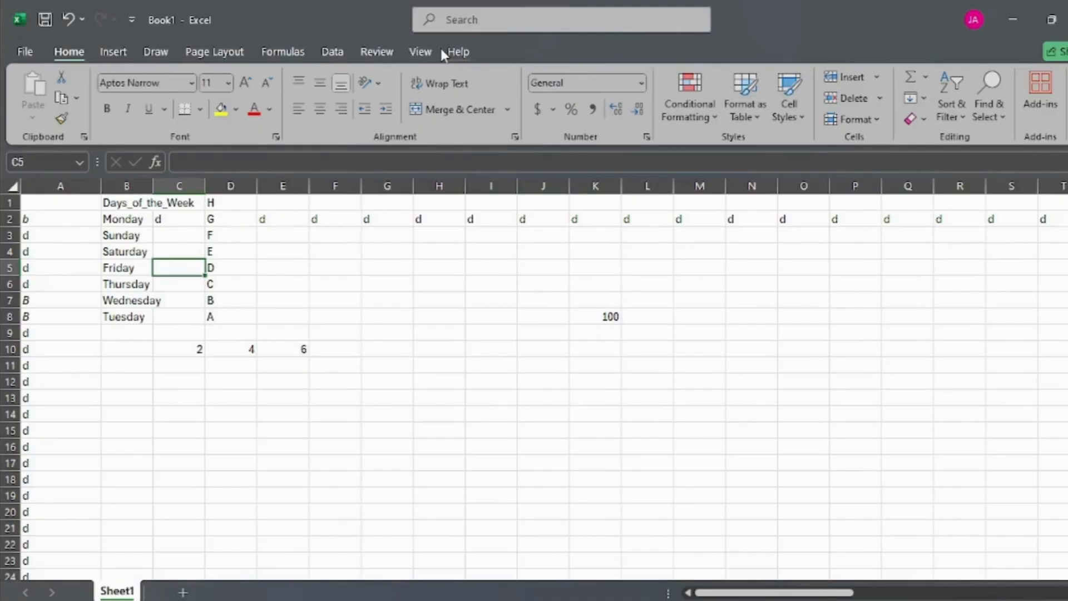
key("alt")
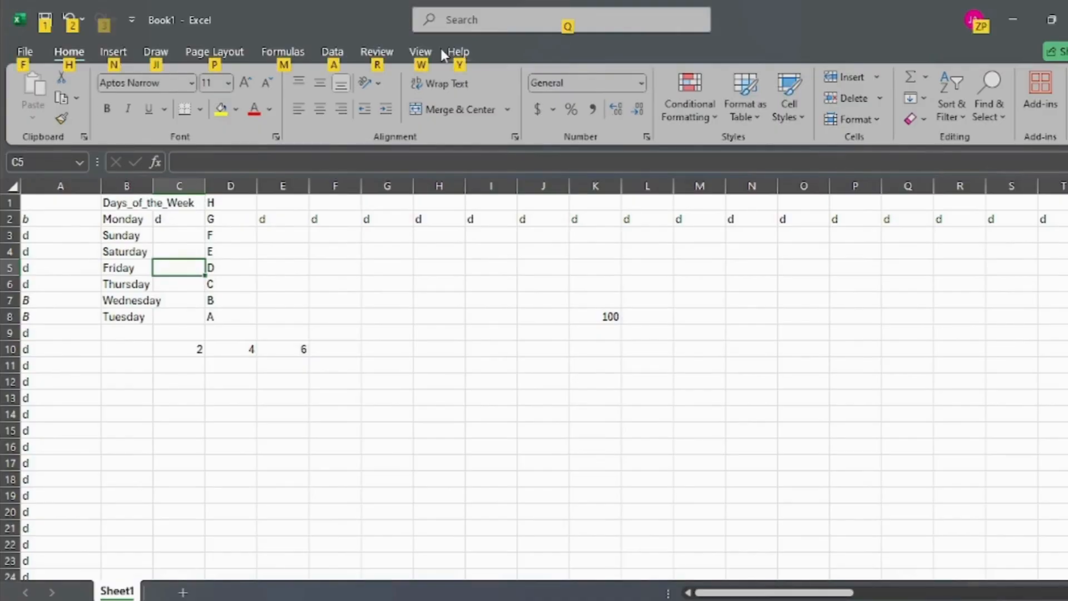
key("n")
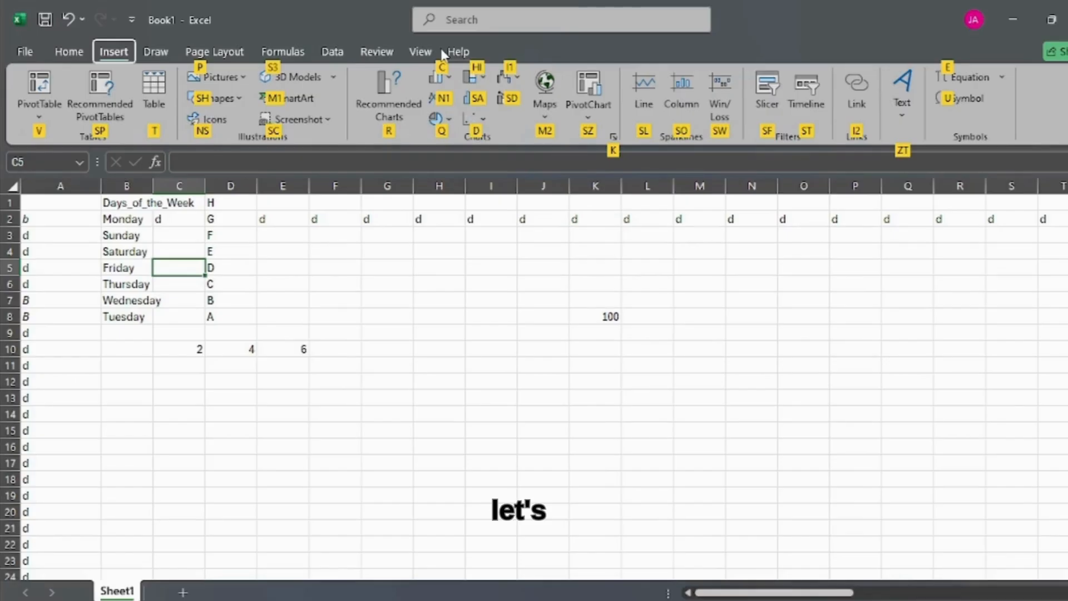
key("Escape")
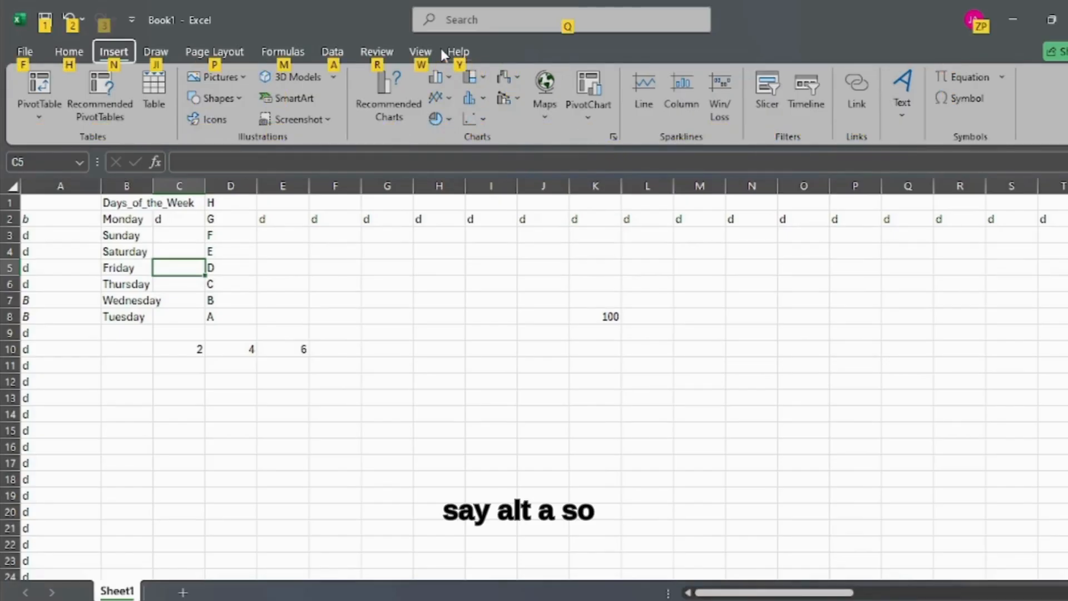
key("a")
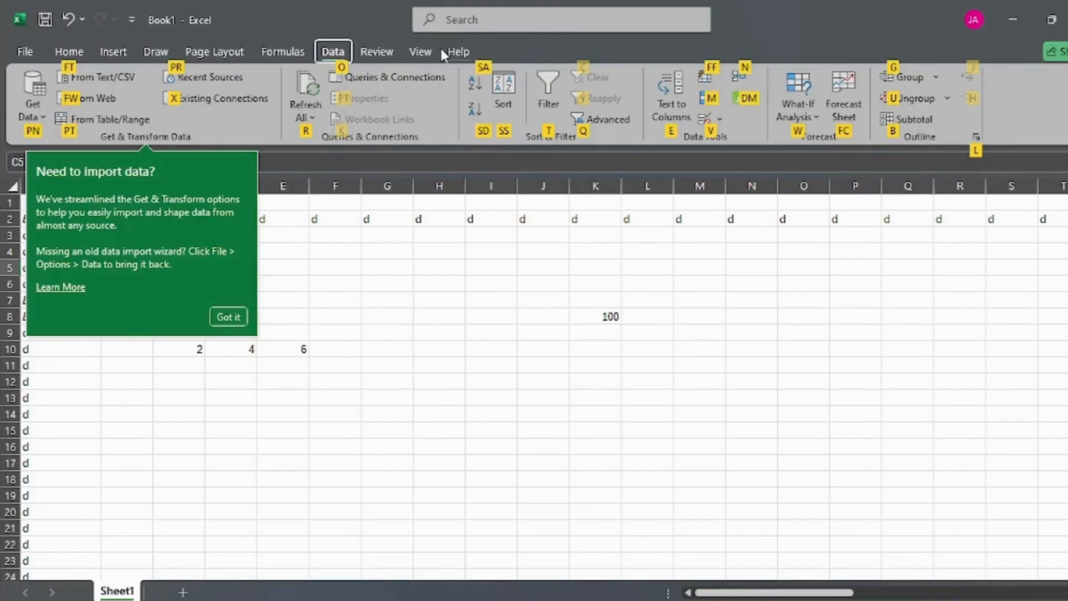
key("alt")
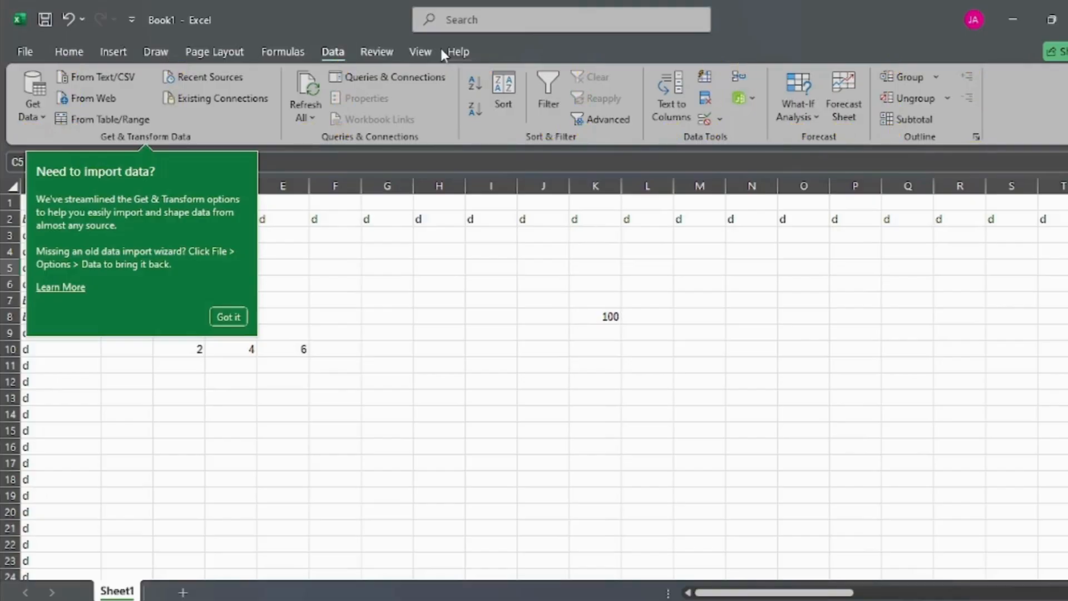
type("`")
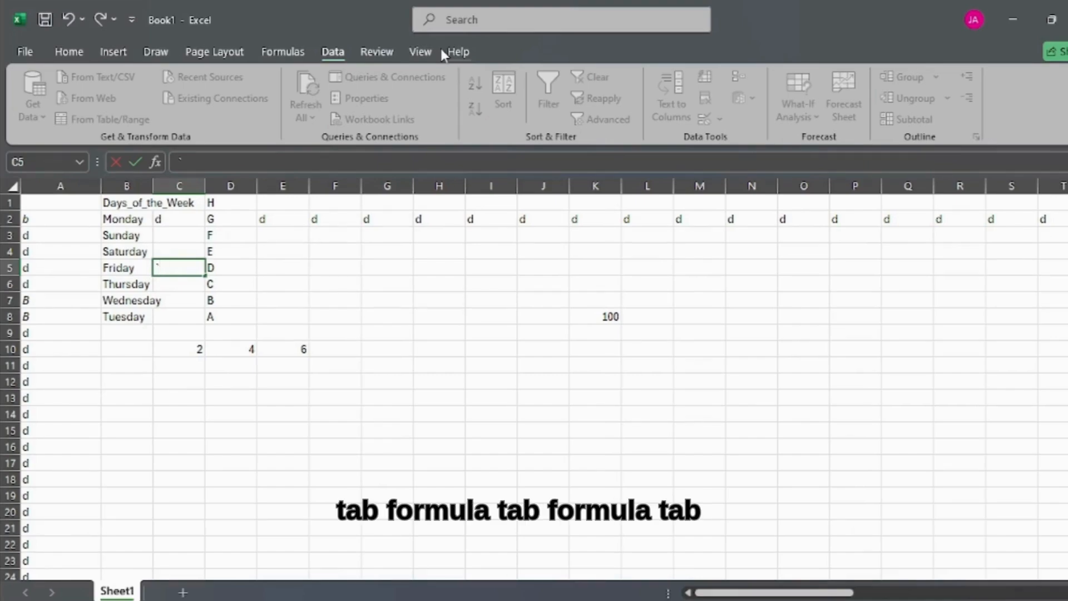
key("Escape")
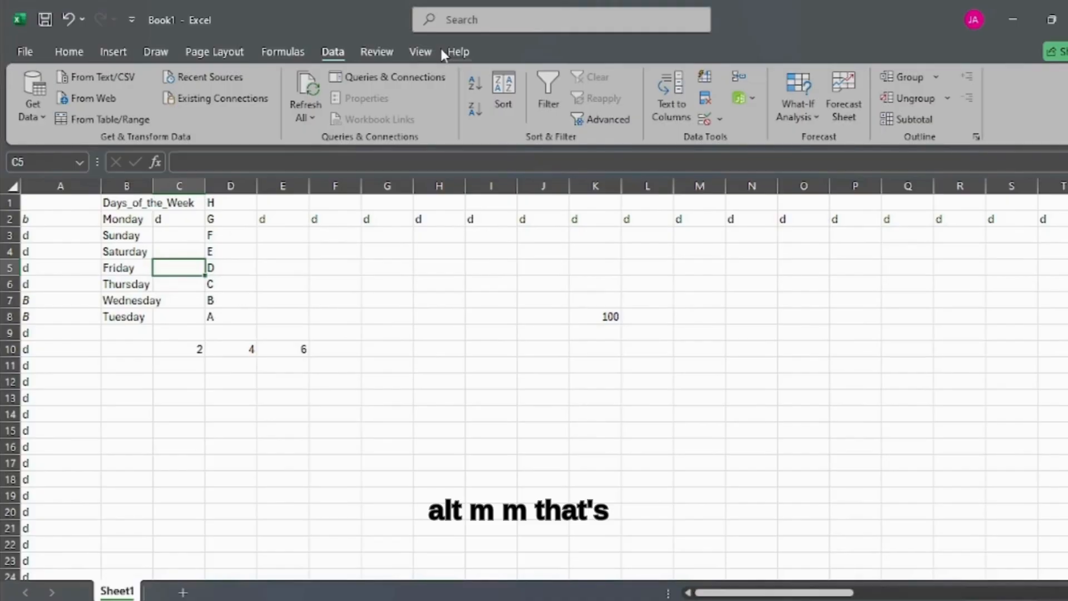
key("alt+m")
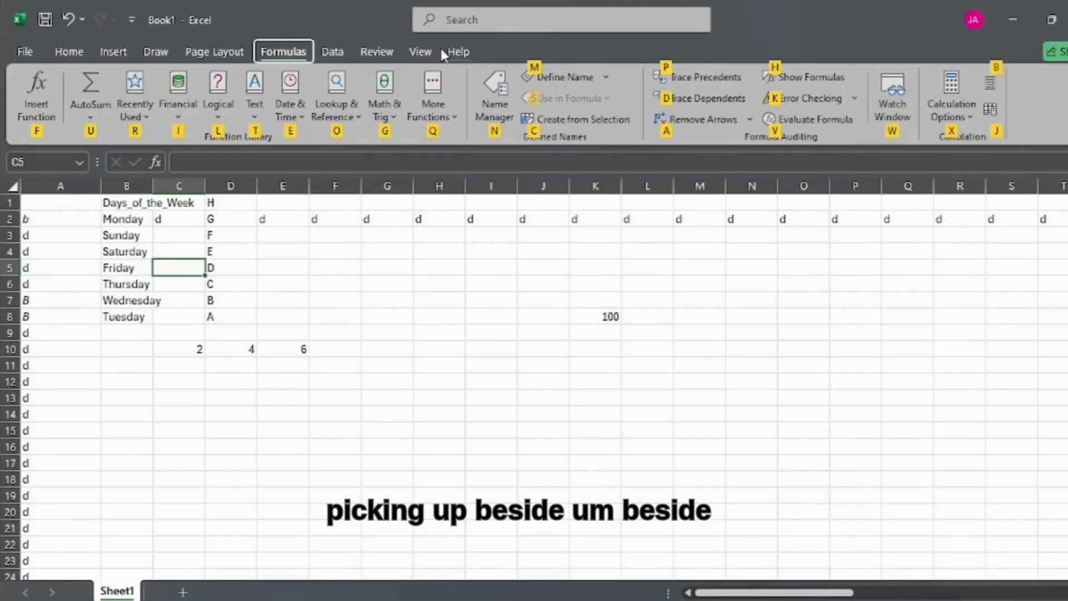
key("Escape")
key("Escape")
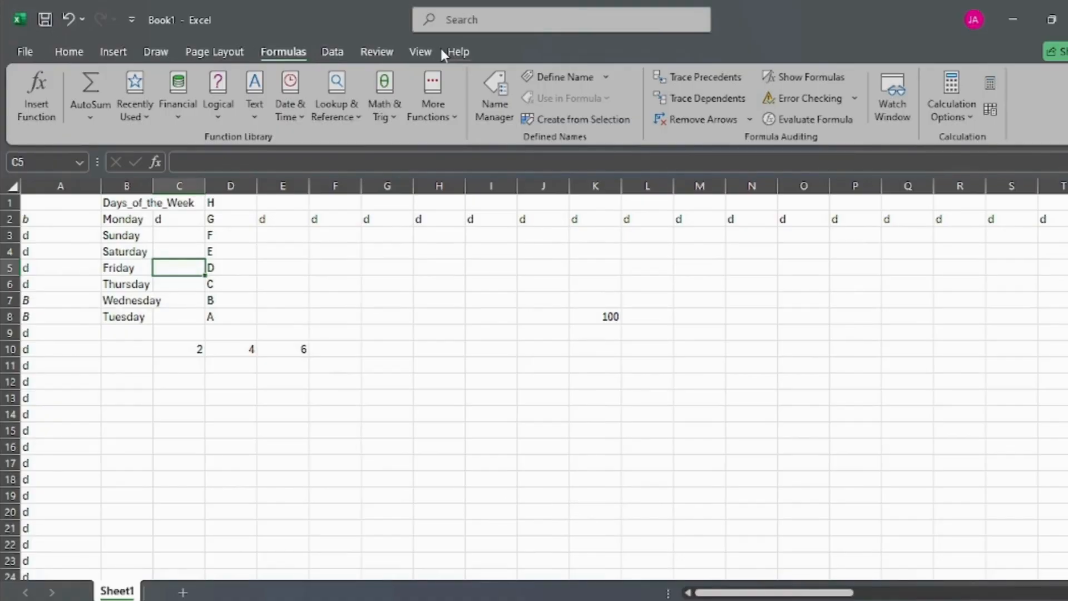
key("alt+p")
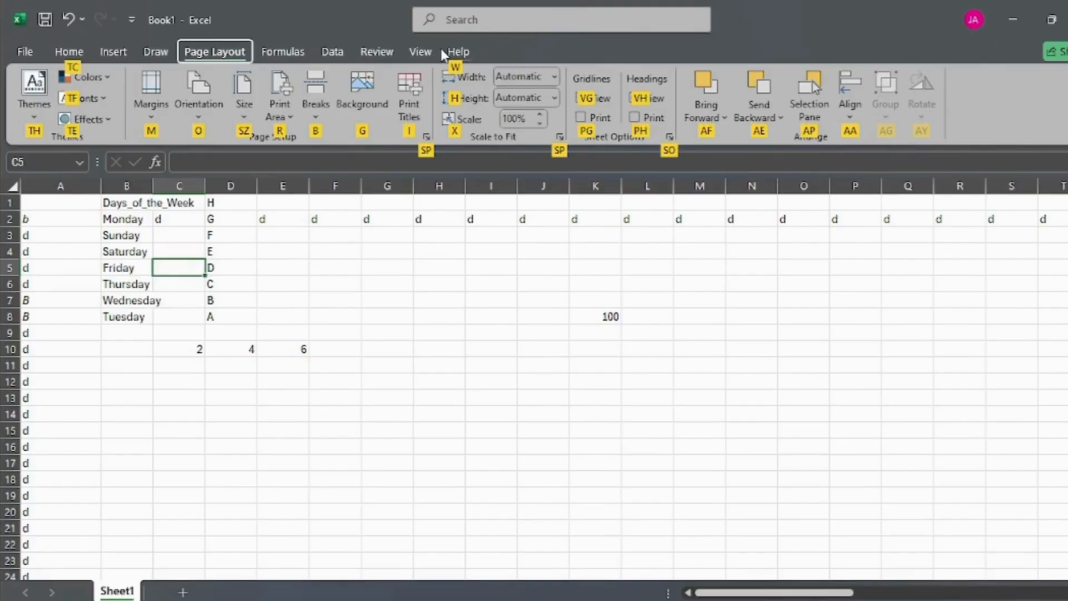